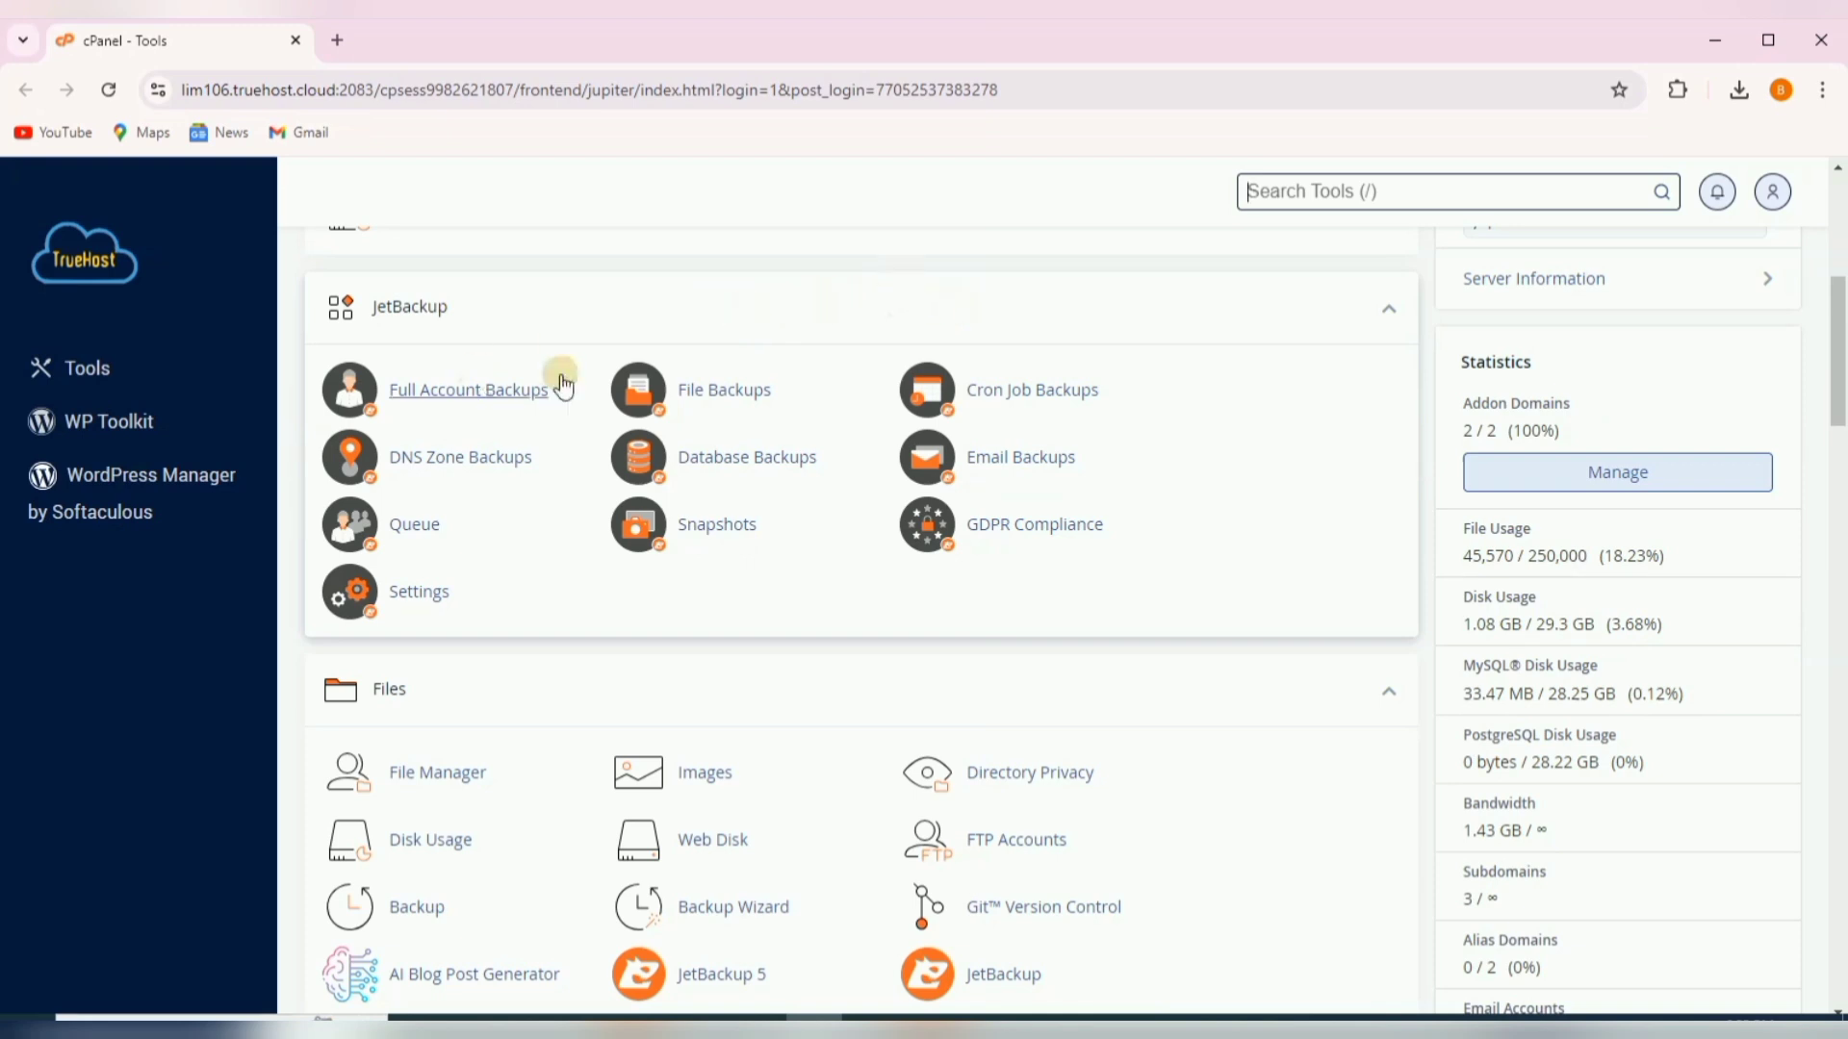
- Launch WordPress Manager by Softaculous from the cPanel Tools sidebar
{"action": "left_click", "coordinate": [107, 484]}
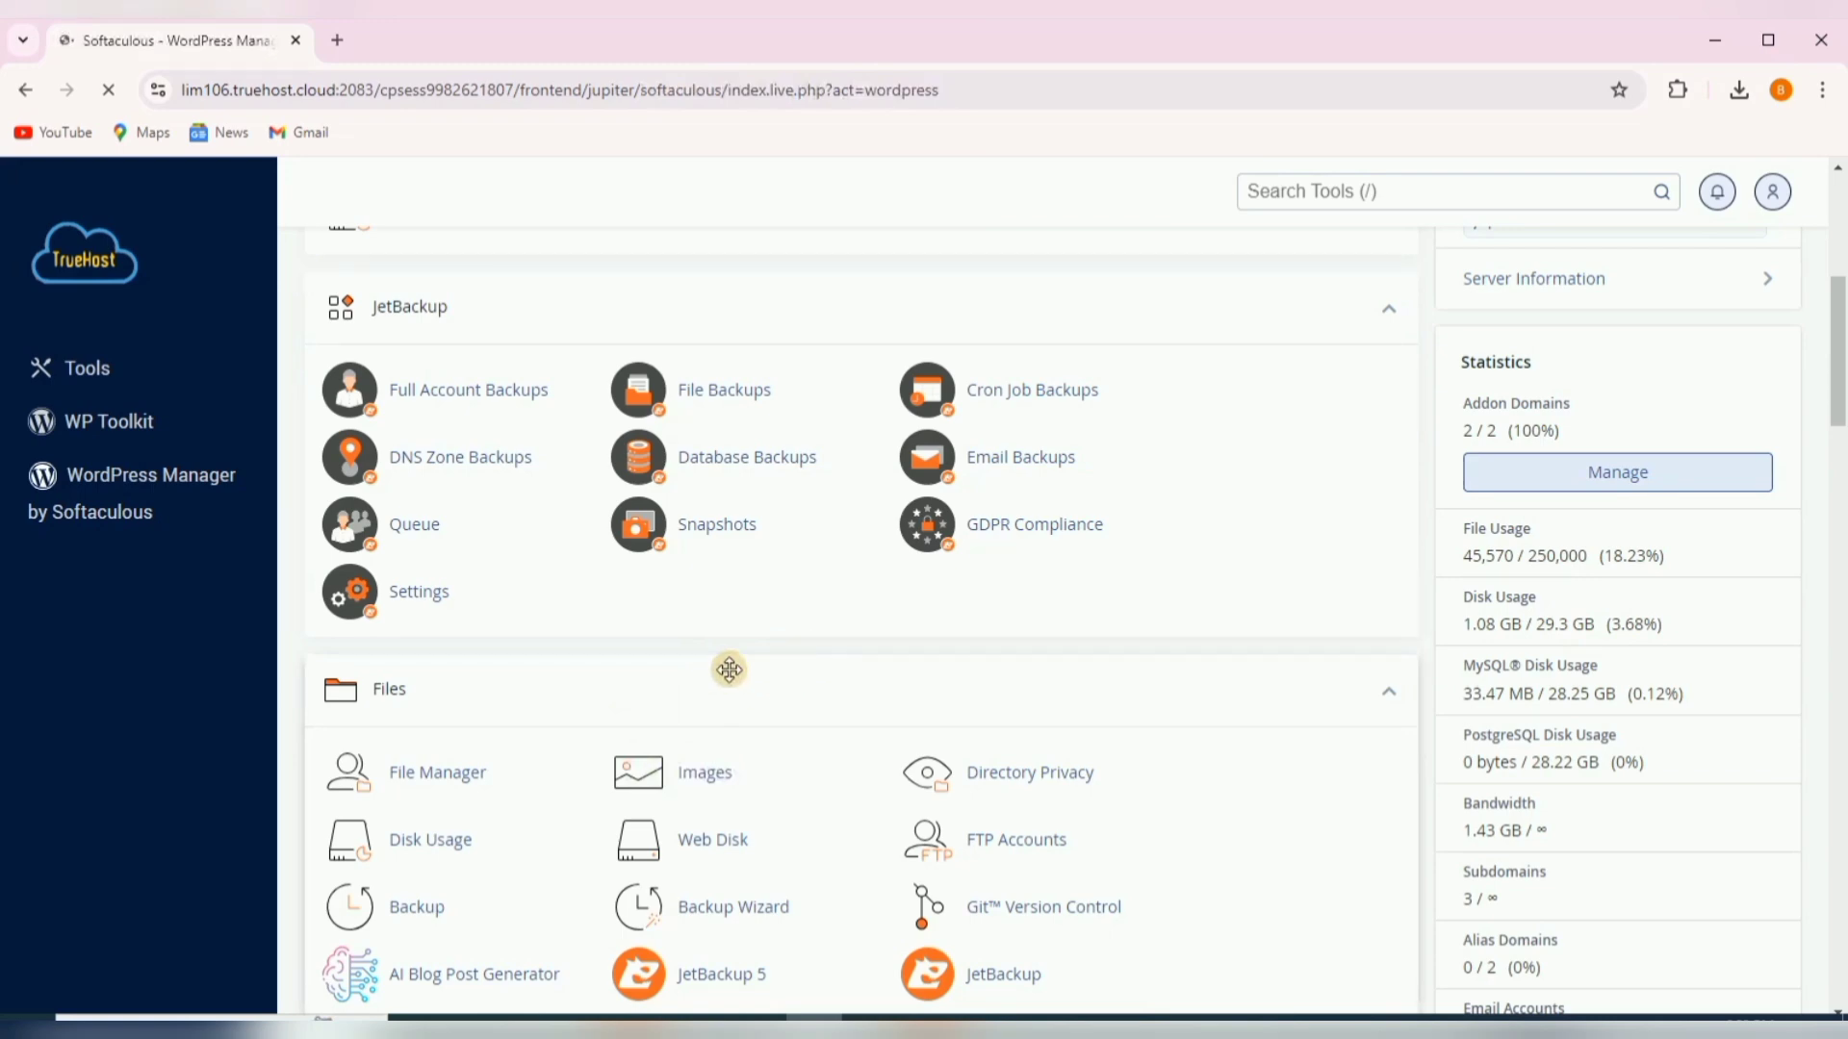
- Review the Installations list of four existing WordPress sites, three needing updates
{"action": "scroll", "coordinate": [734, 680], "scroll_direction": "down", "scroll_amount": 1}
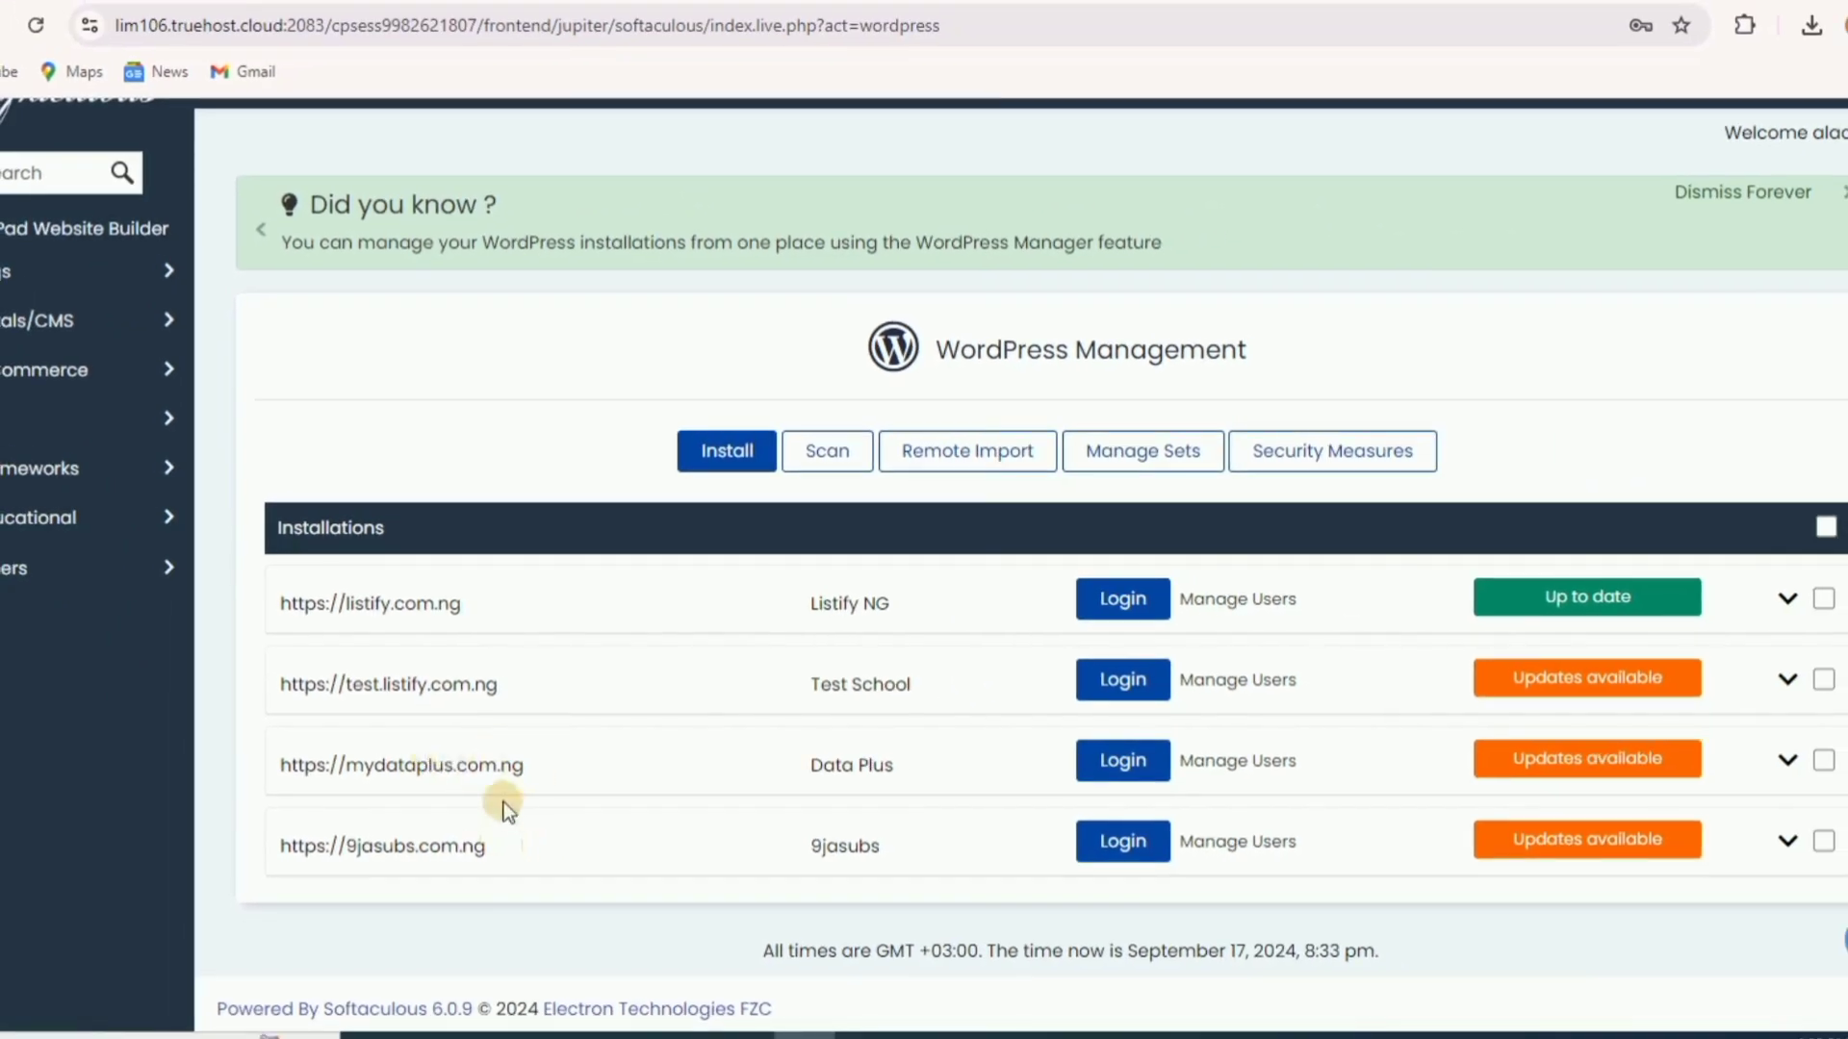
{"action": "scroll", "coordinate": [505, 803], "scroll_direction": "up", "scroll_amount": 1}
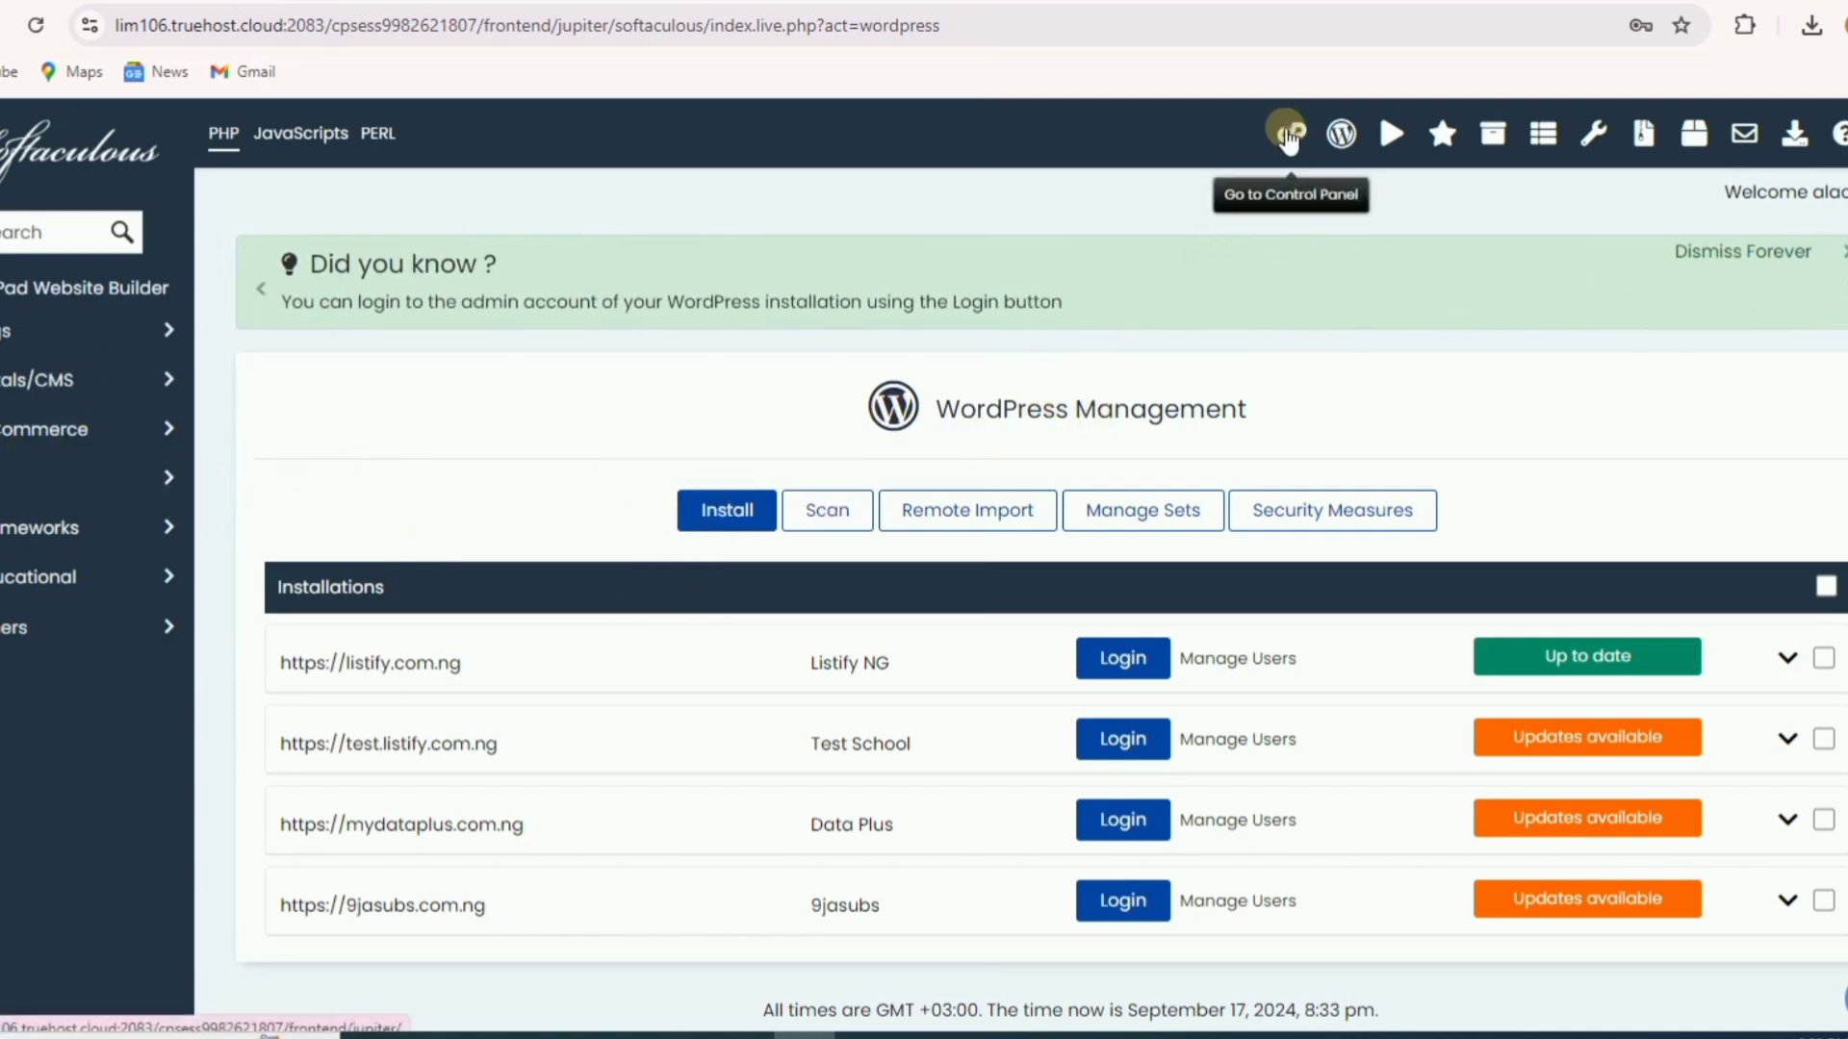
- Return to the cPanel home and open the Domains page
{"action": "left_click", "coordinate": [1289, 138]}
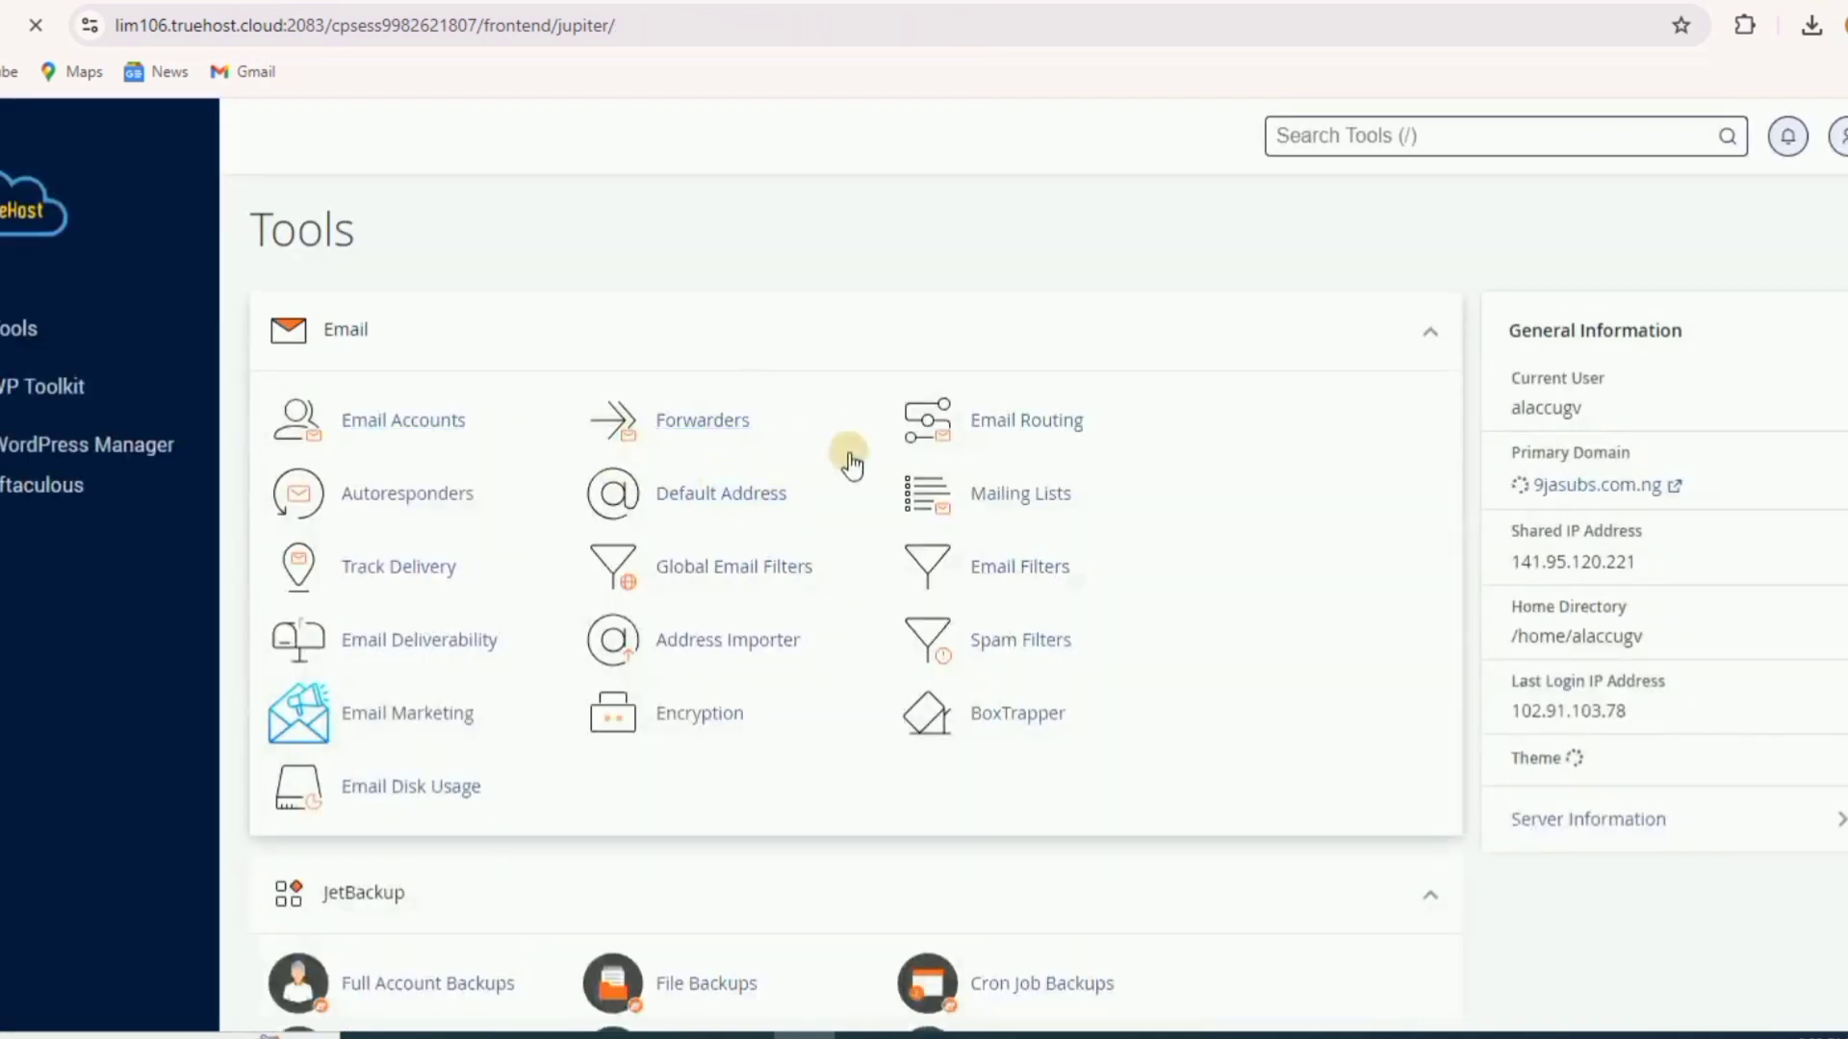
{"action": "scroll", "coordinate": [625, 356], "scroll_direction": "down", "scroll_amount": 5}
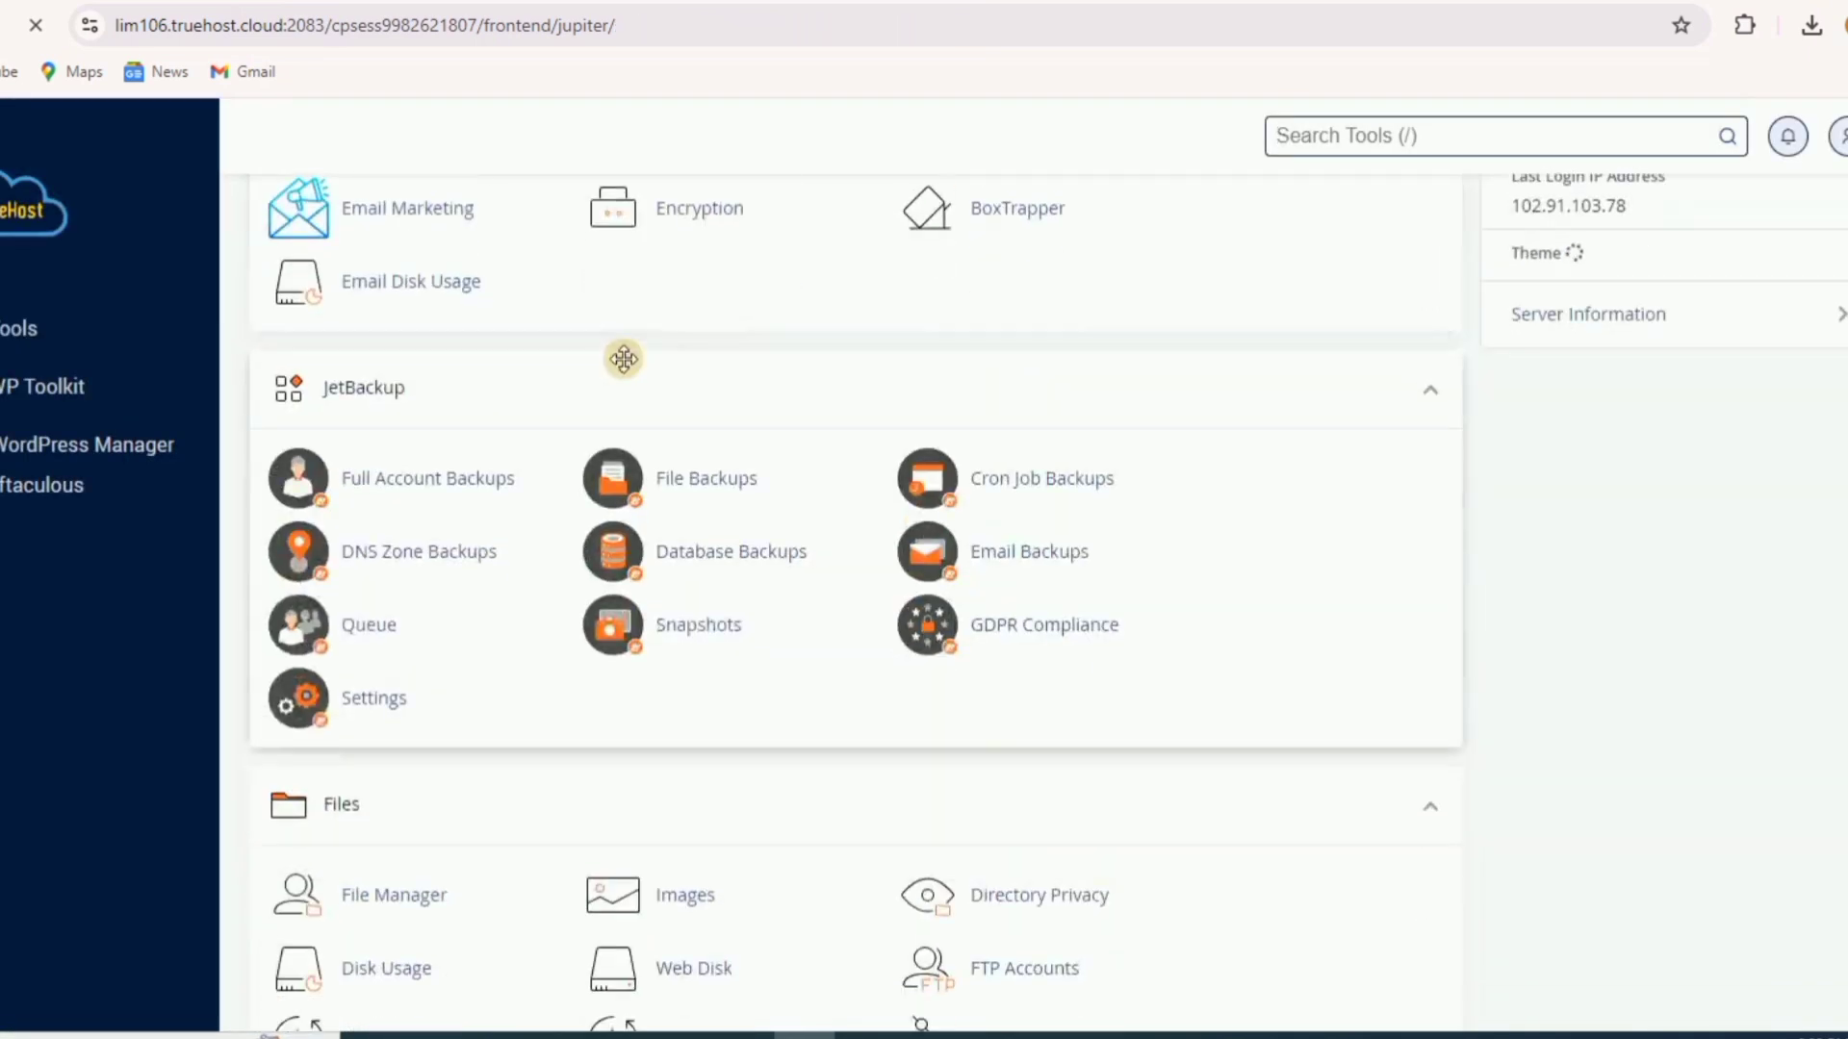
{"action": "scroll", "coordinate": [604, 416], "scroll_direction": "down", "scroll_amount": 5}
{"action": "scroll", "coordinate": [608, 424], "scroll_direction": "down", "scroll_amount": 10}
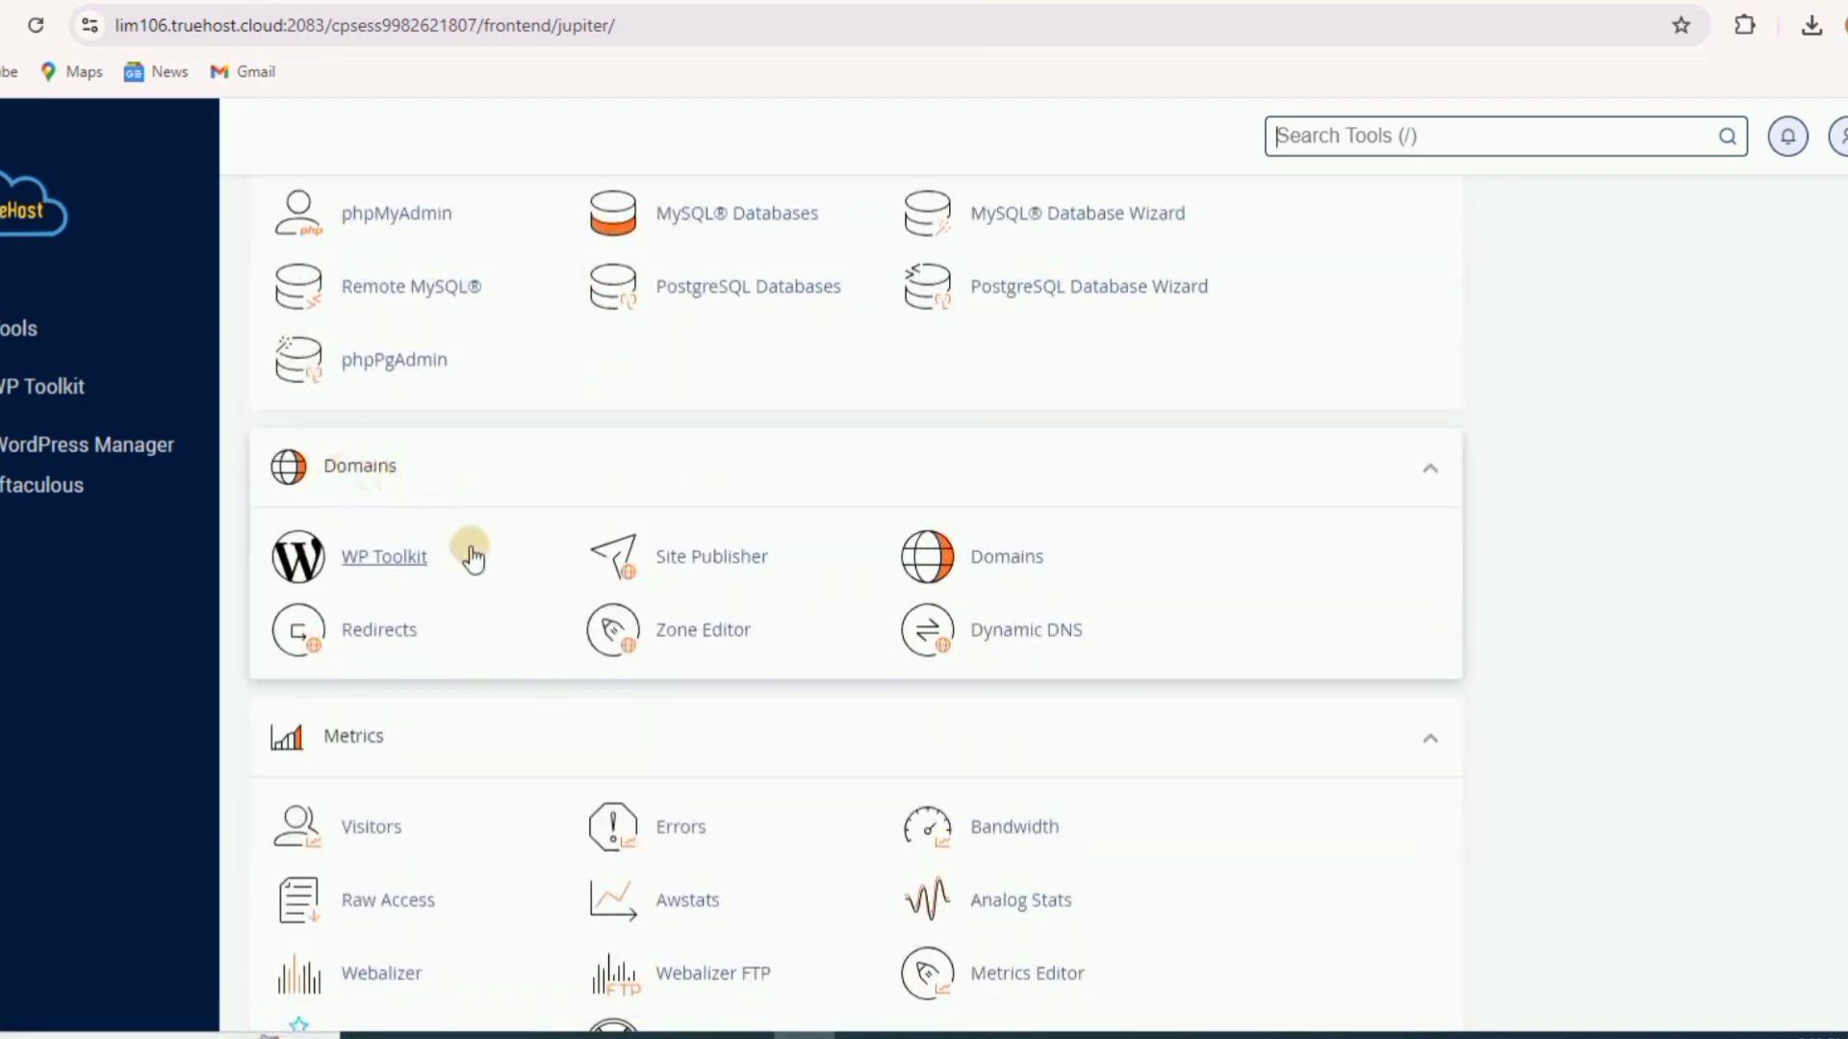
{"action": "left_click", "coordinate": [1009, 560]}
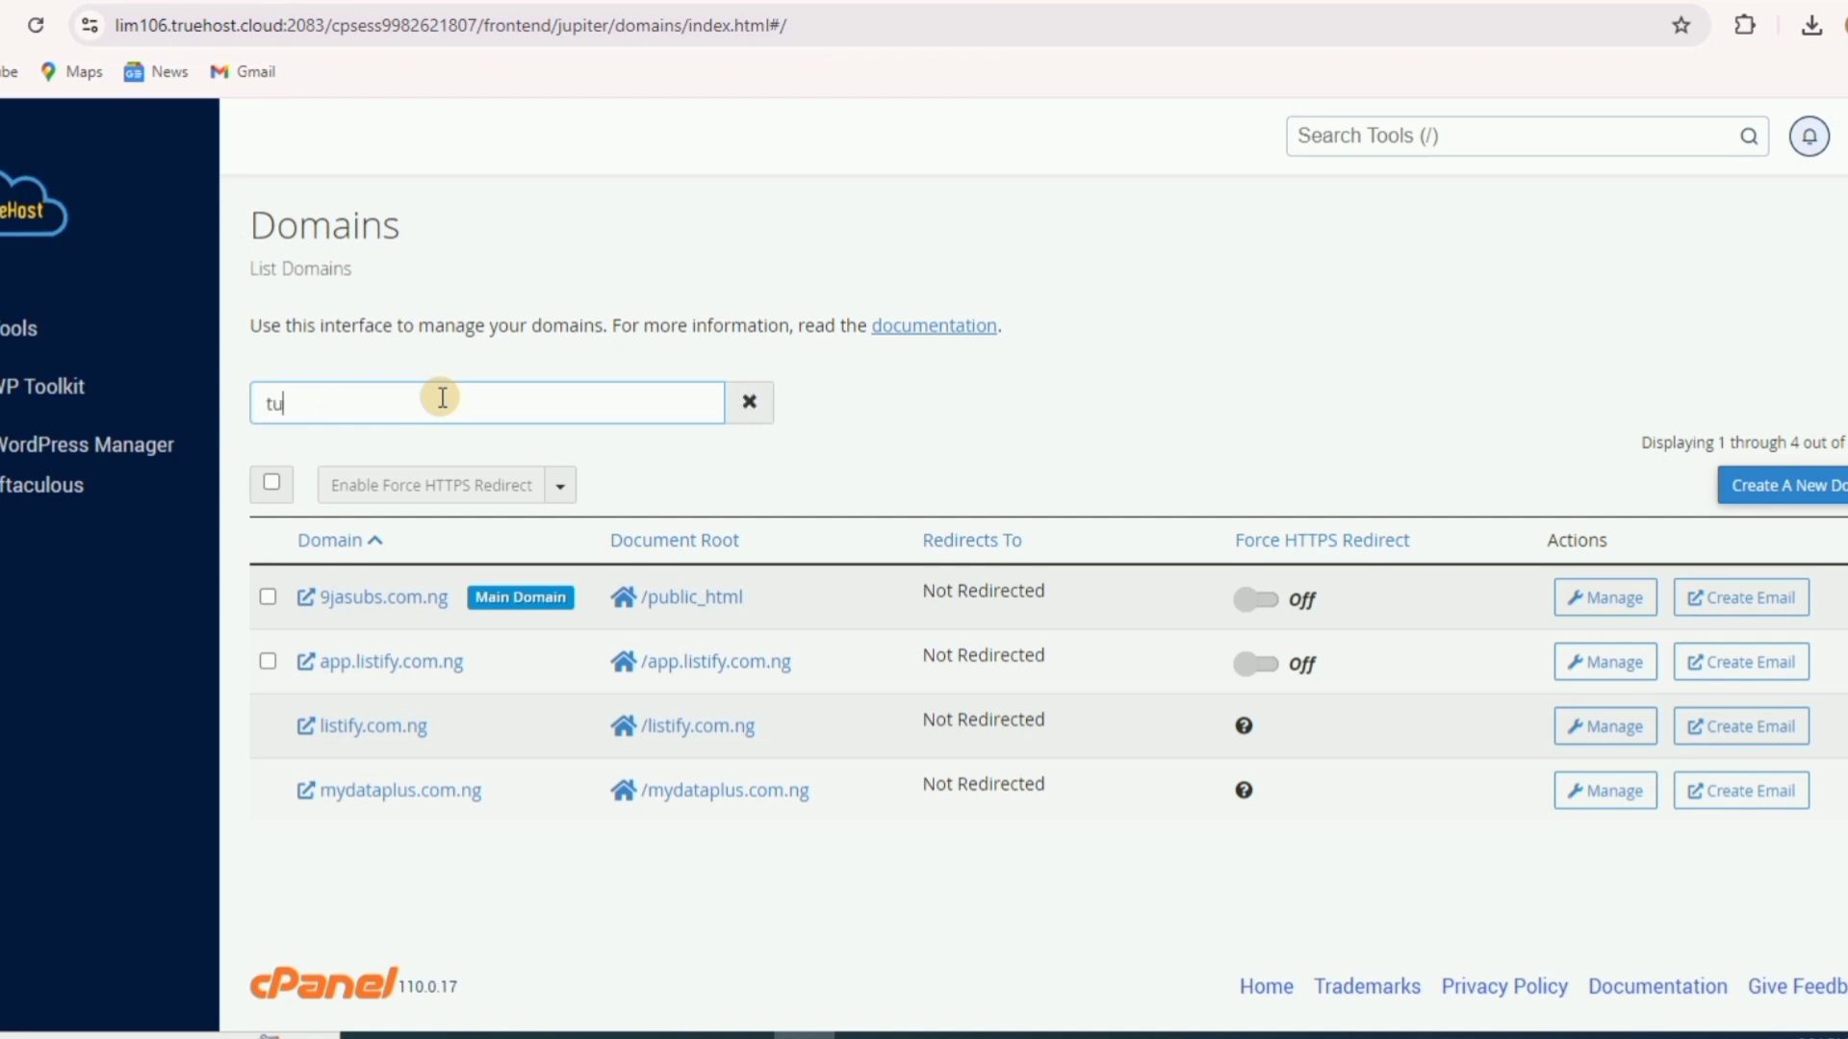
- Search the domains for tut.listify.com.ng, find no match, and clear the filter
{"action": "type", "text": "tify.com.ng"}
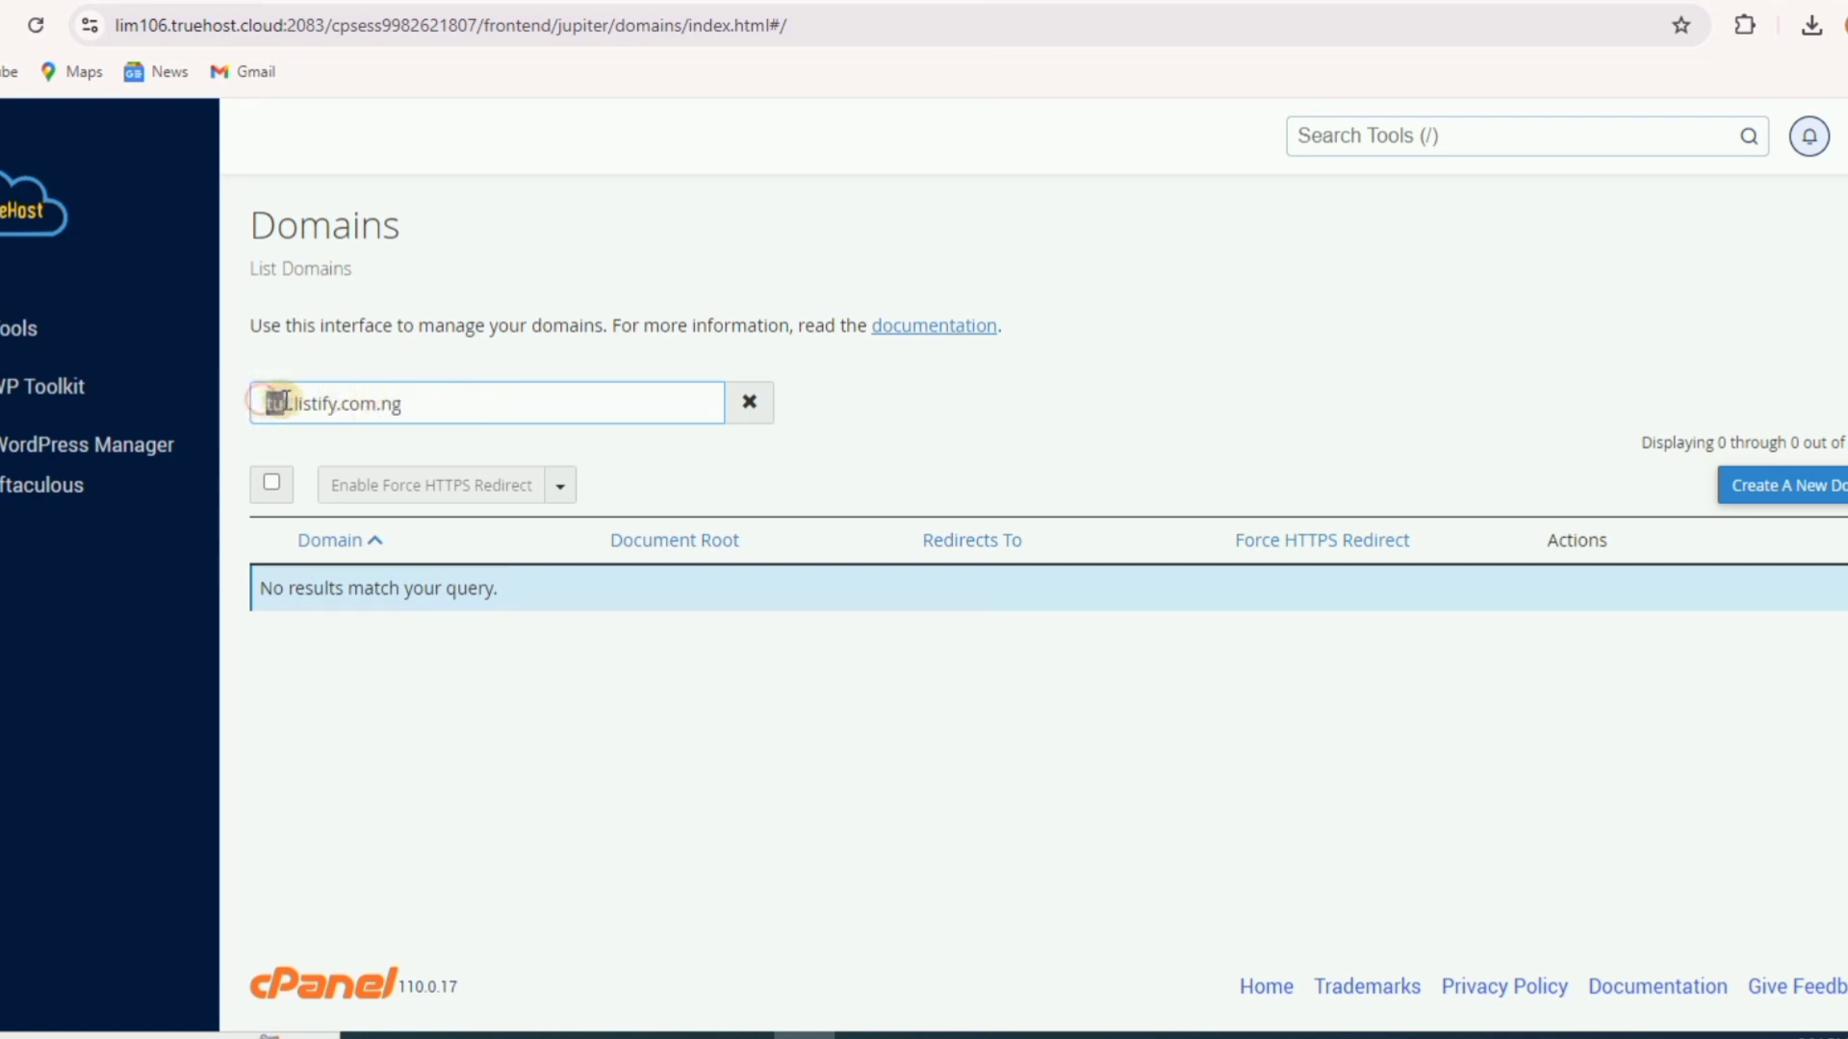
{"action": "left_click_drag", "start_coordinate": [263, 400], "coordinate": [292, 403]}
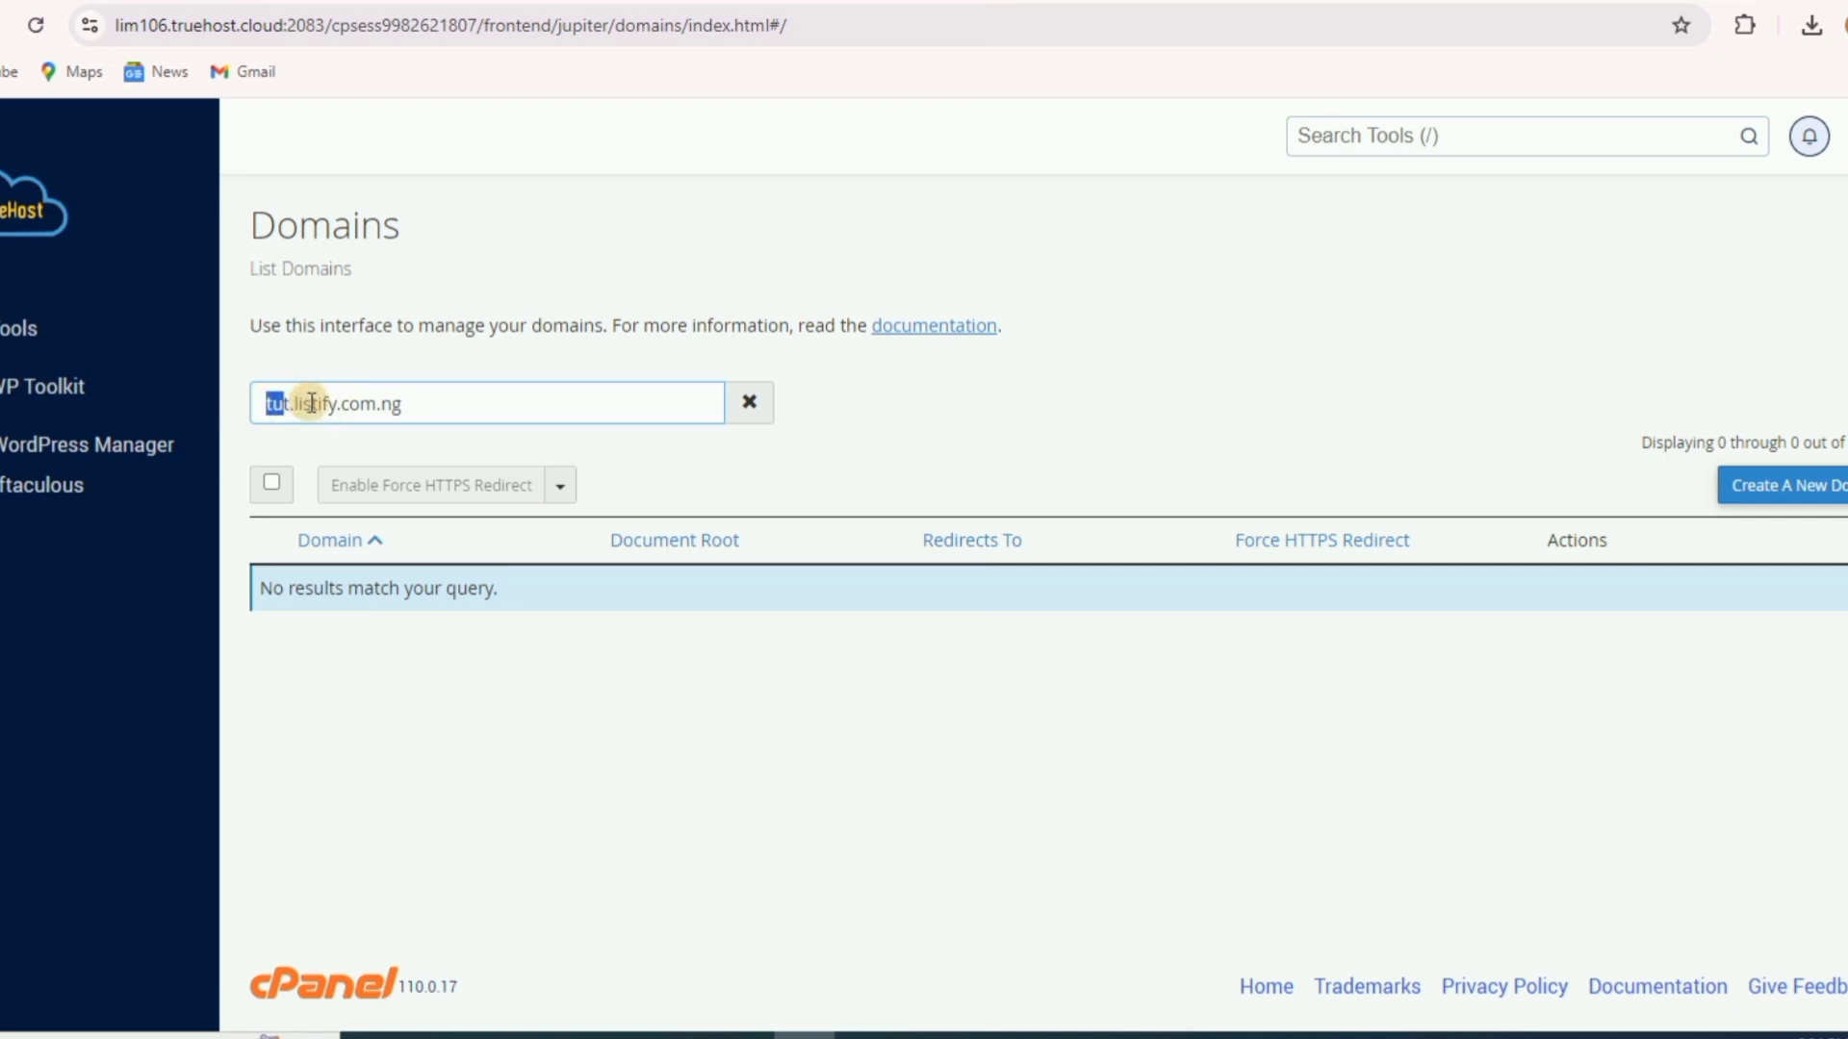
{"action": "left_click", "coordinate": [344, 403]}
{"action": "left_click", "coordinate": [750, 404]}
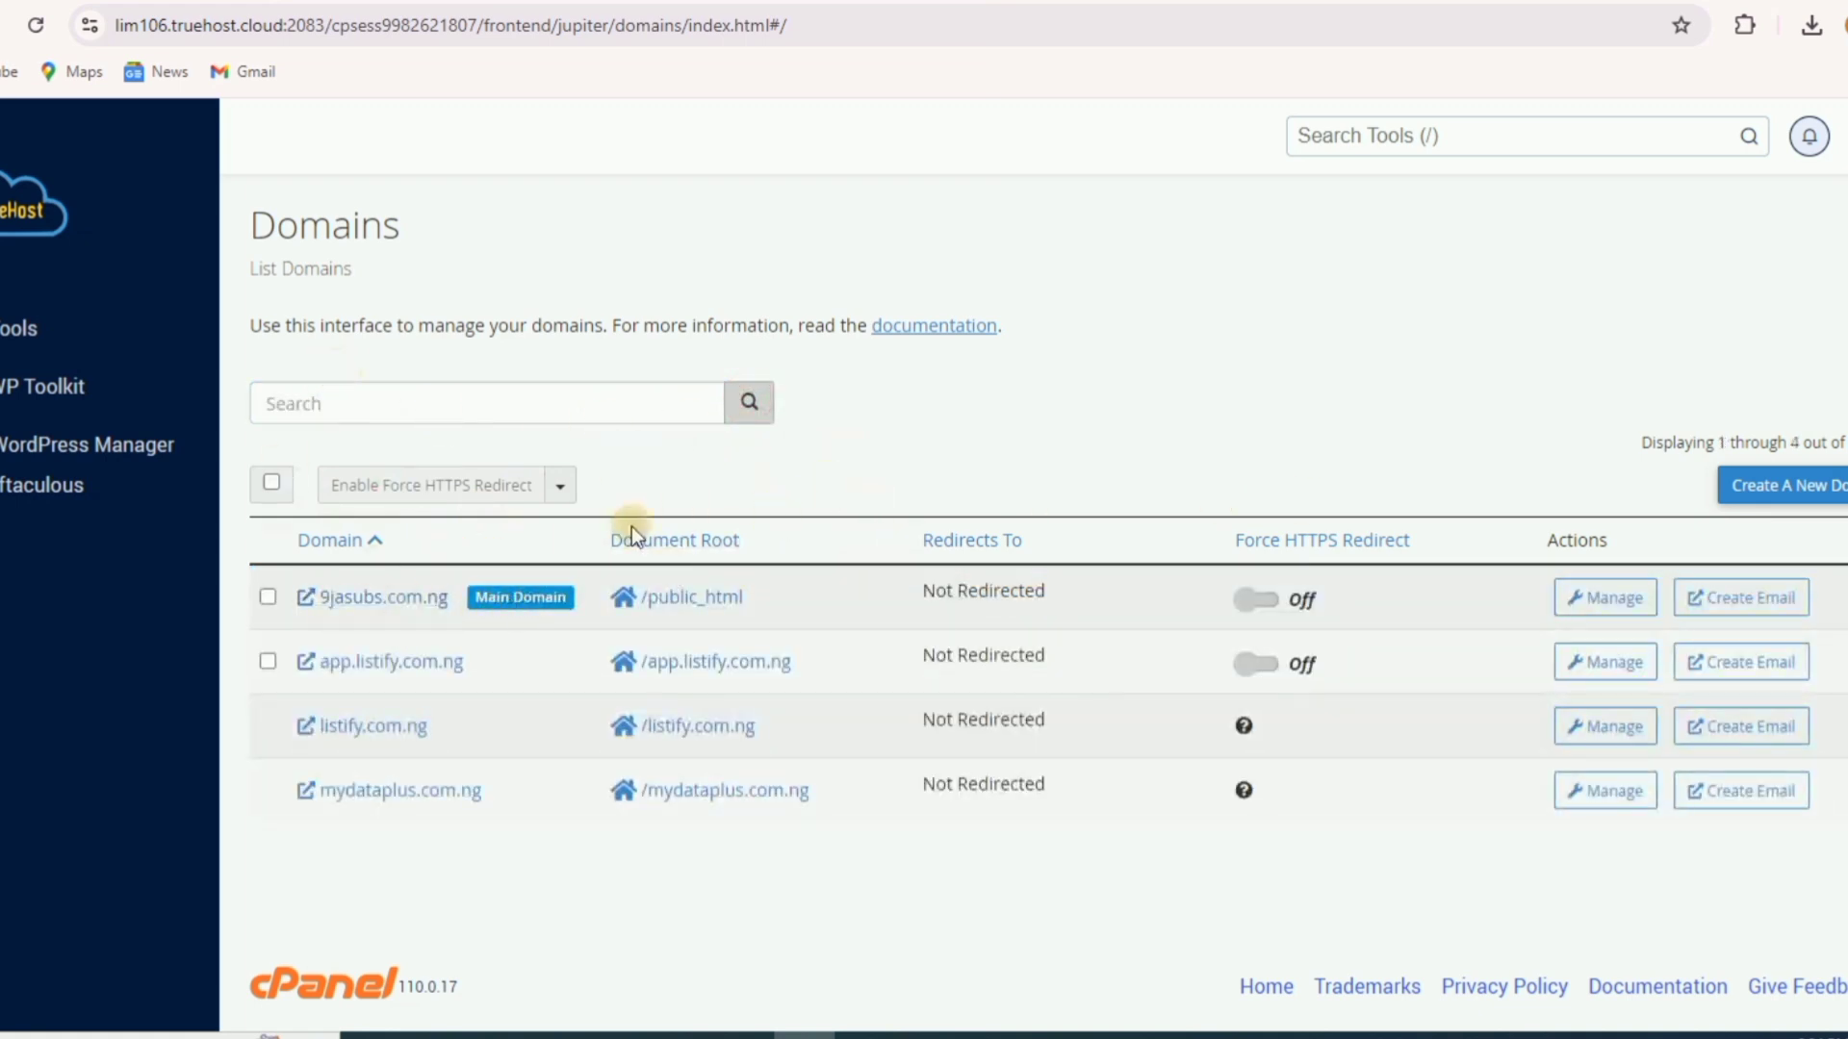
- Enter new domain tut.listify.com.ng with its own unshared document root tut.listify.com.ng
{"action": "left_click", "coordinate": [1795, 487]}
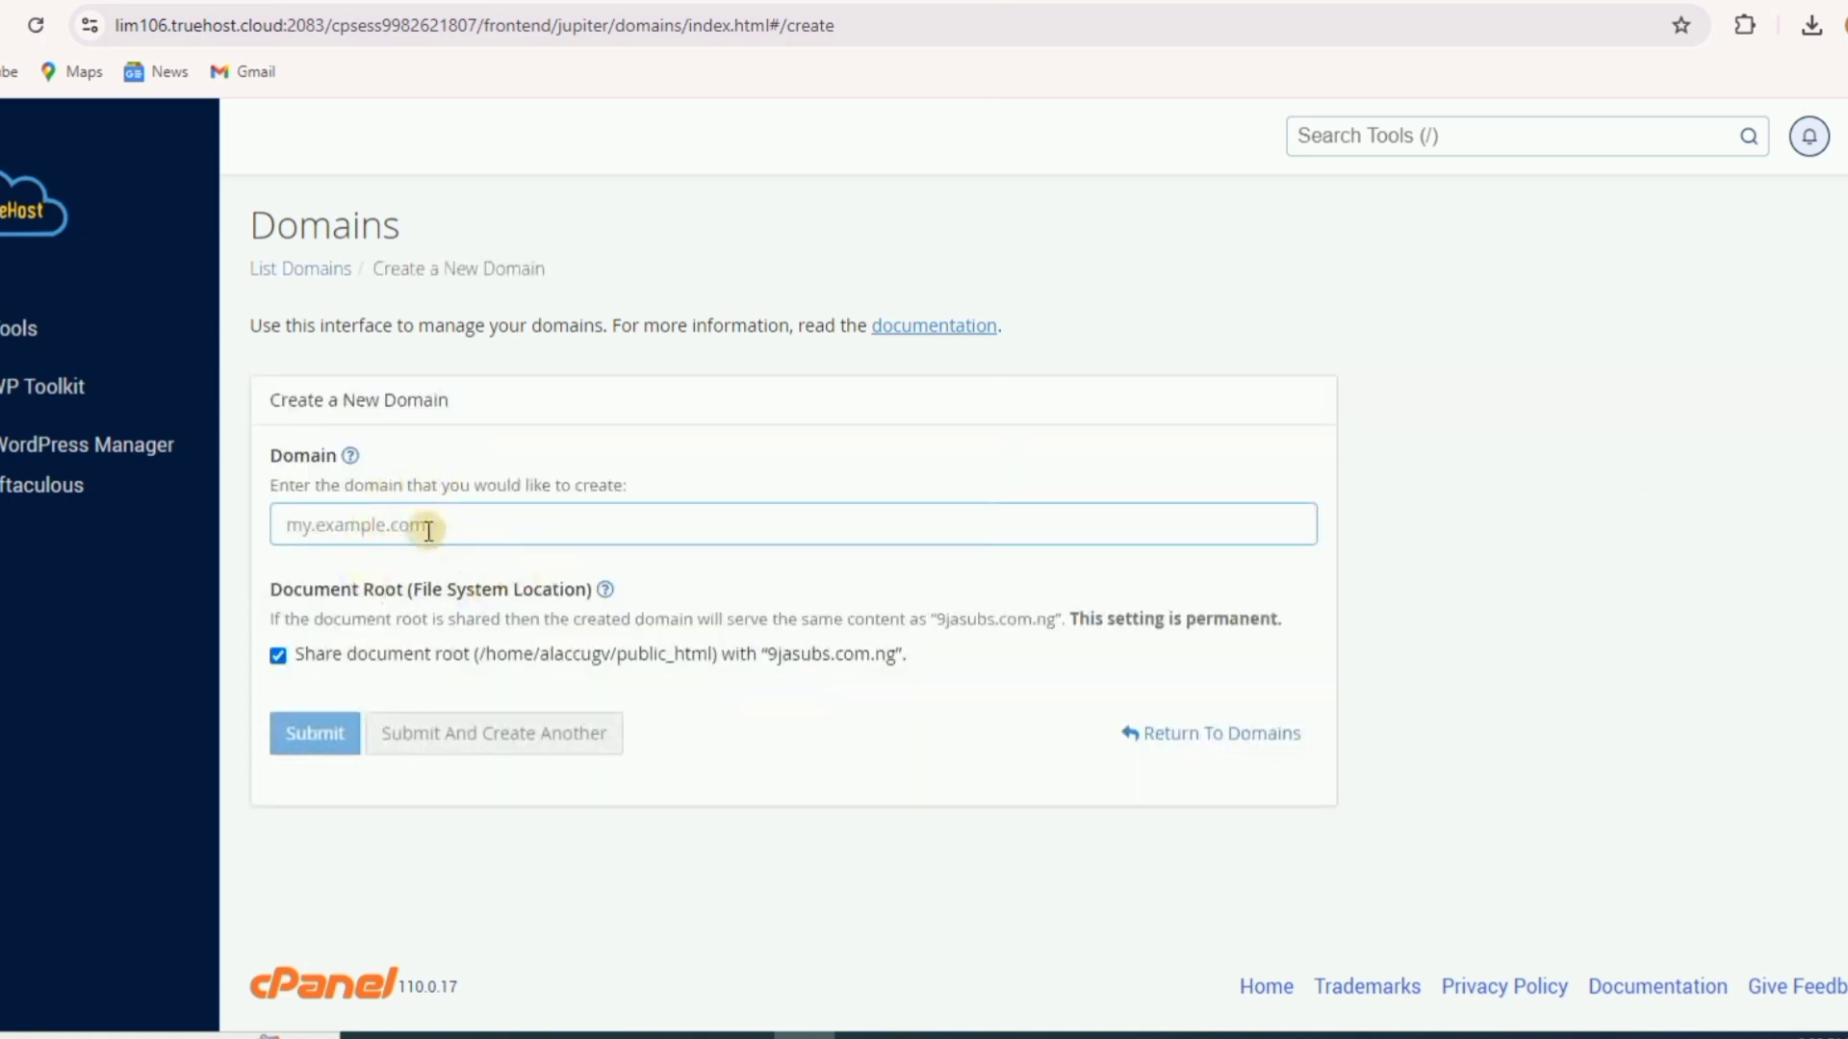
{"action": "left_click", "coordinate": [377, 520]}
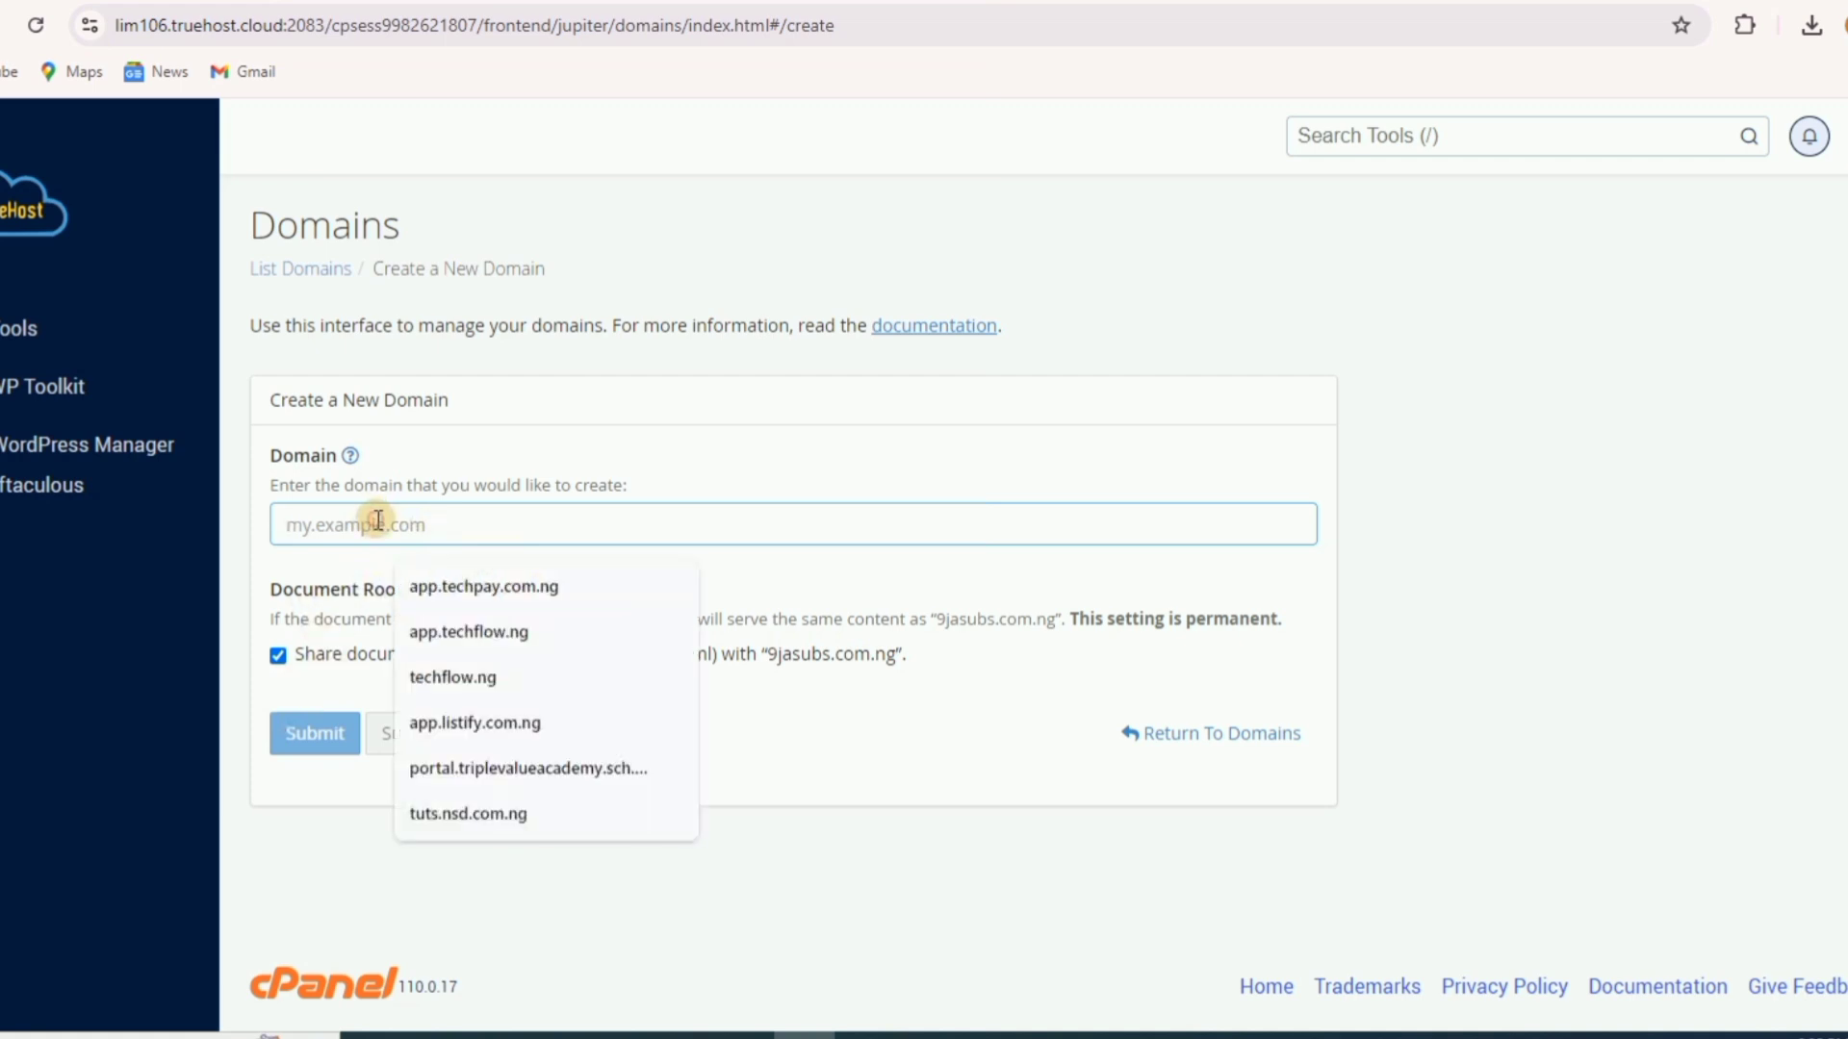
{"action": "type", "text": "tu"}
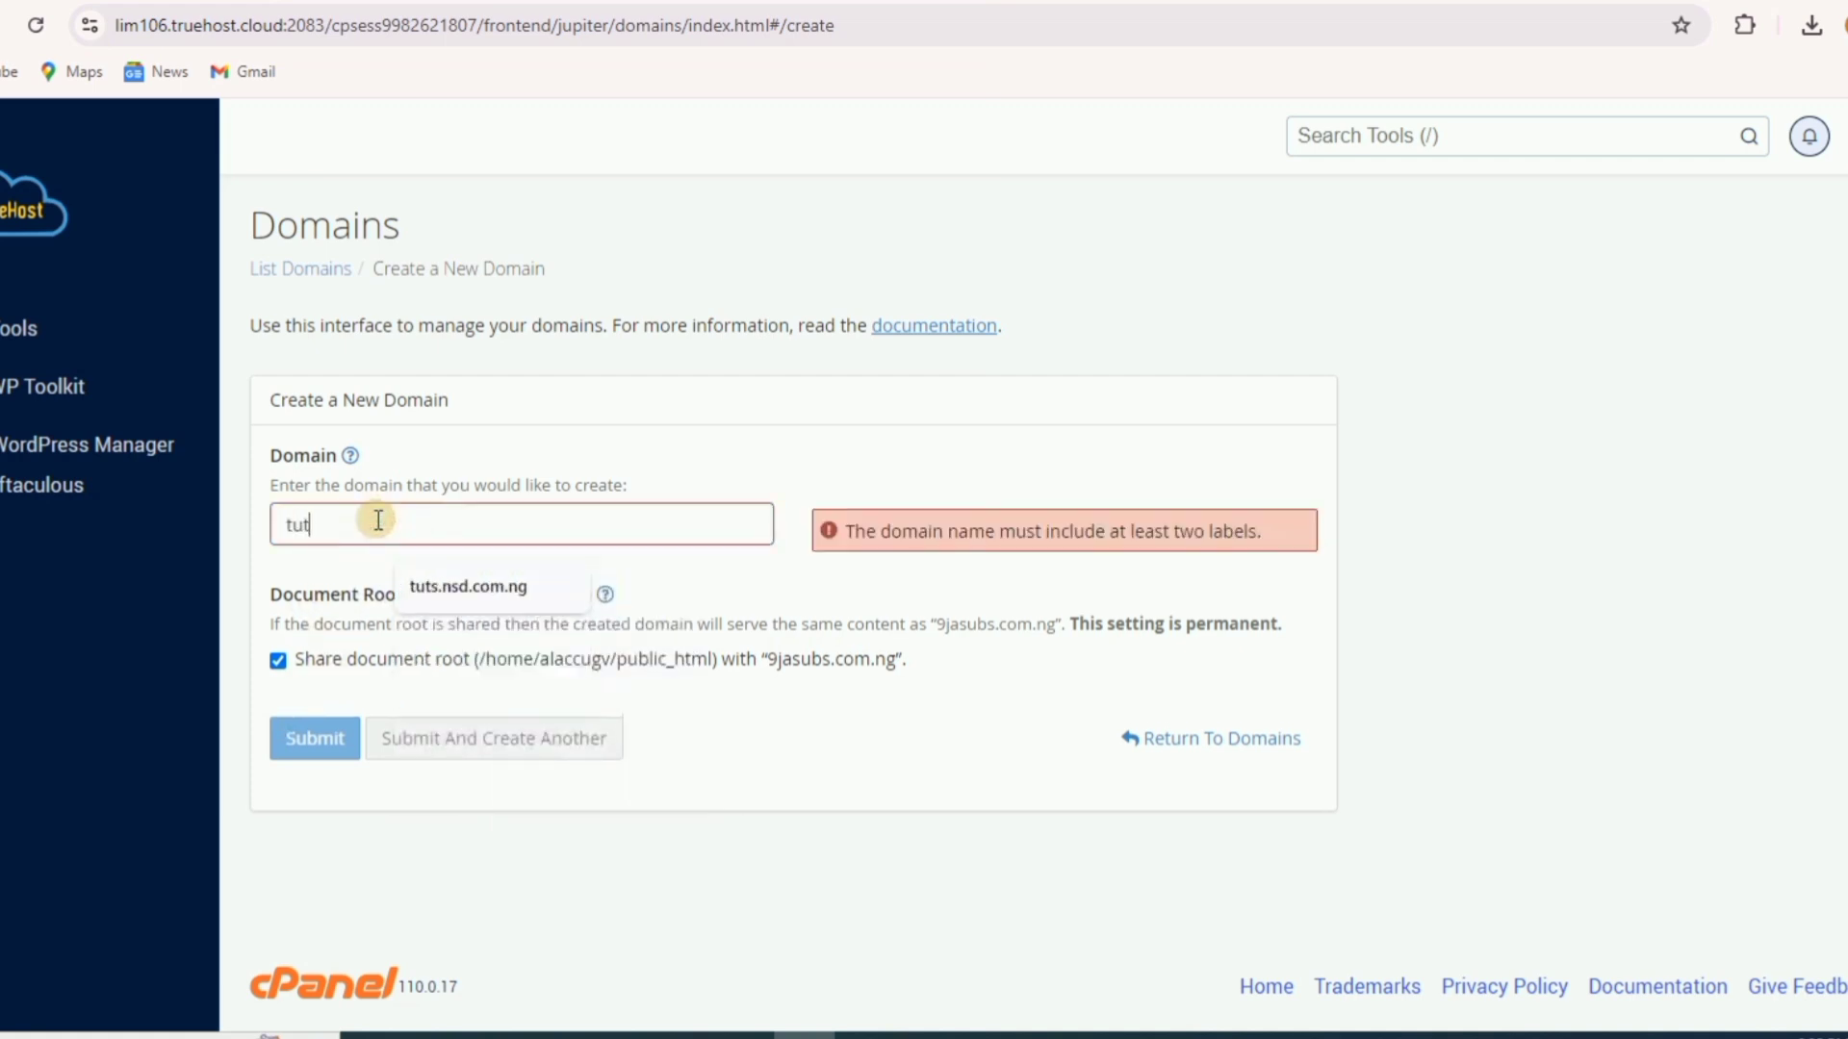
{"action": "type", "text": "t."}
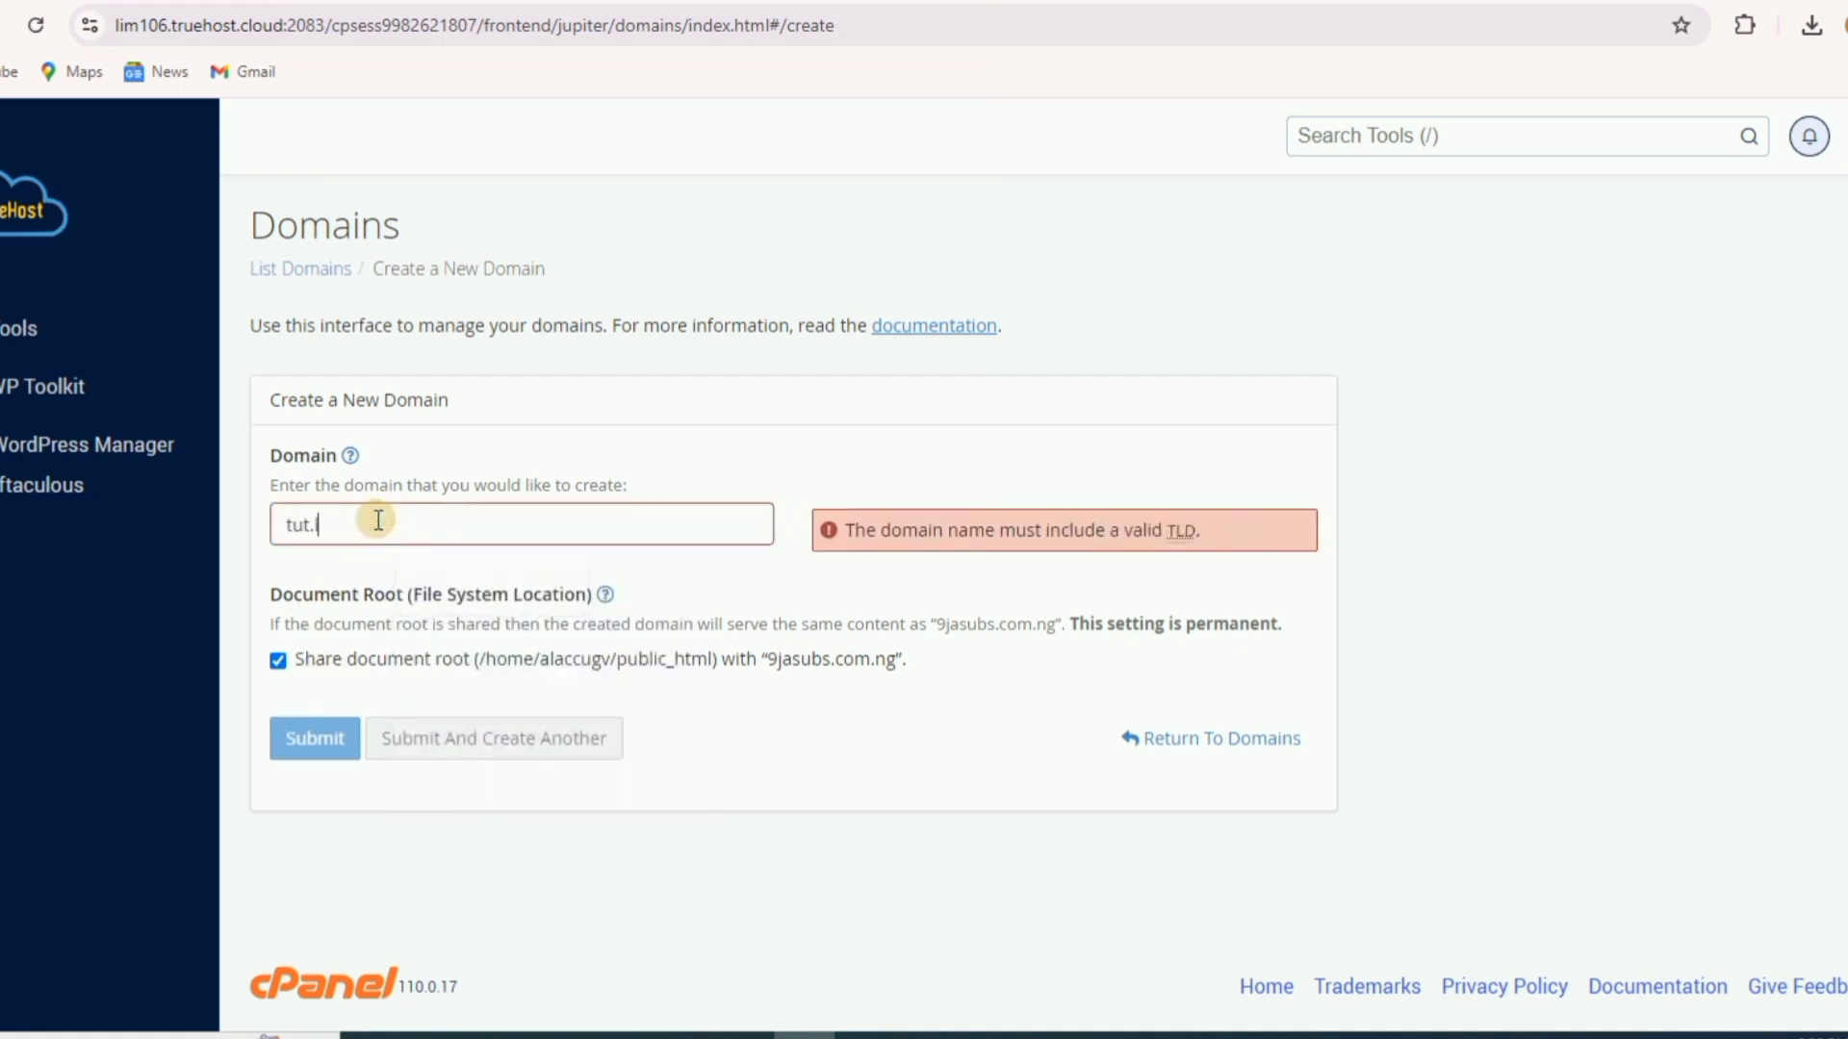
{"action": "type", "text": "listid"}
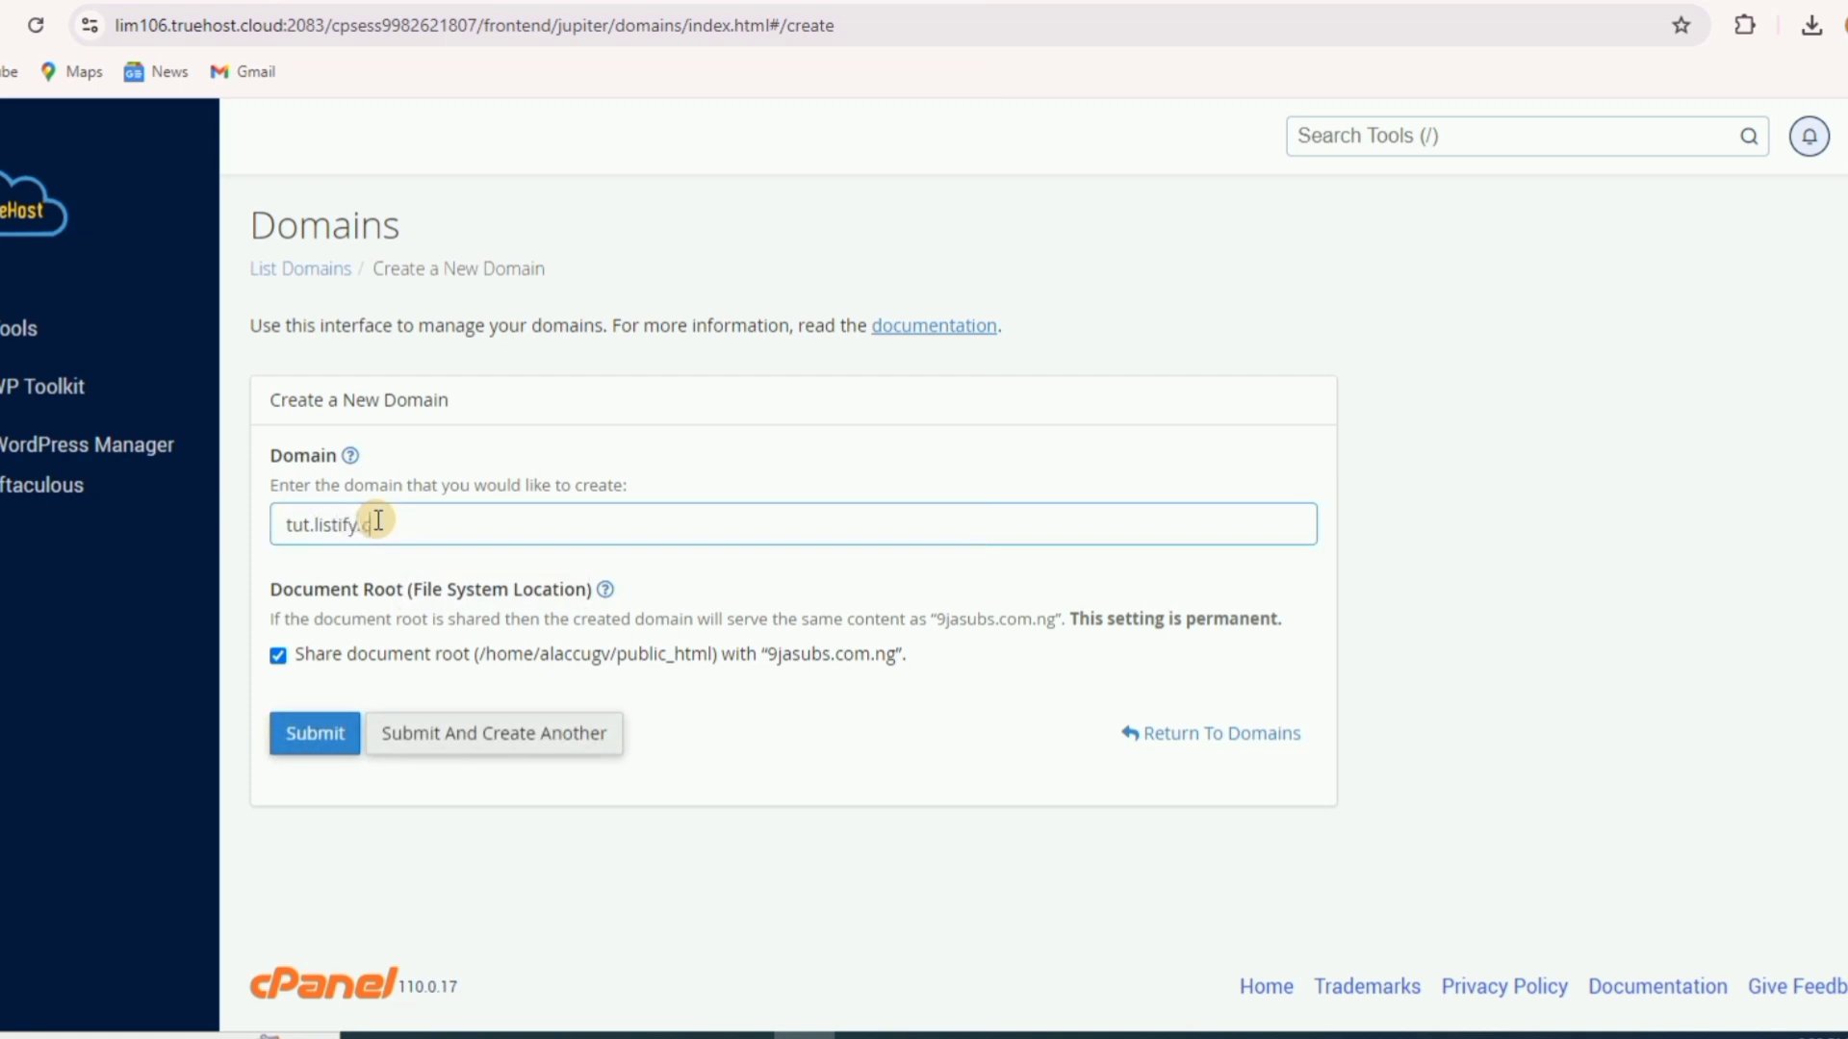
{"action": "type", "text": ".ng"}
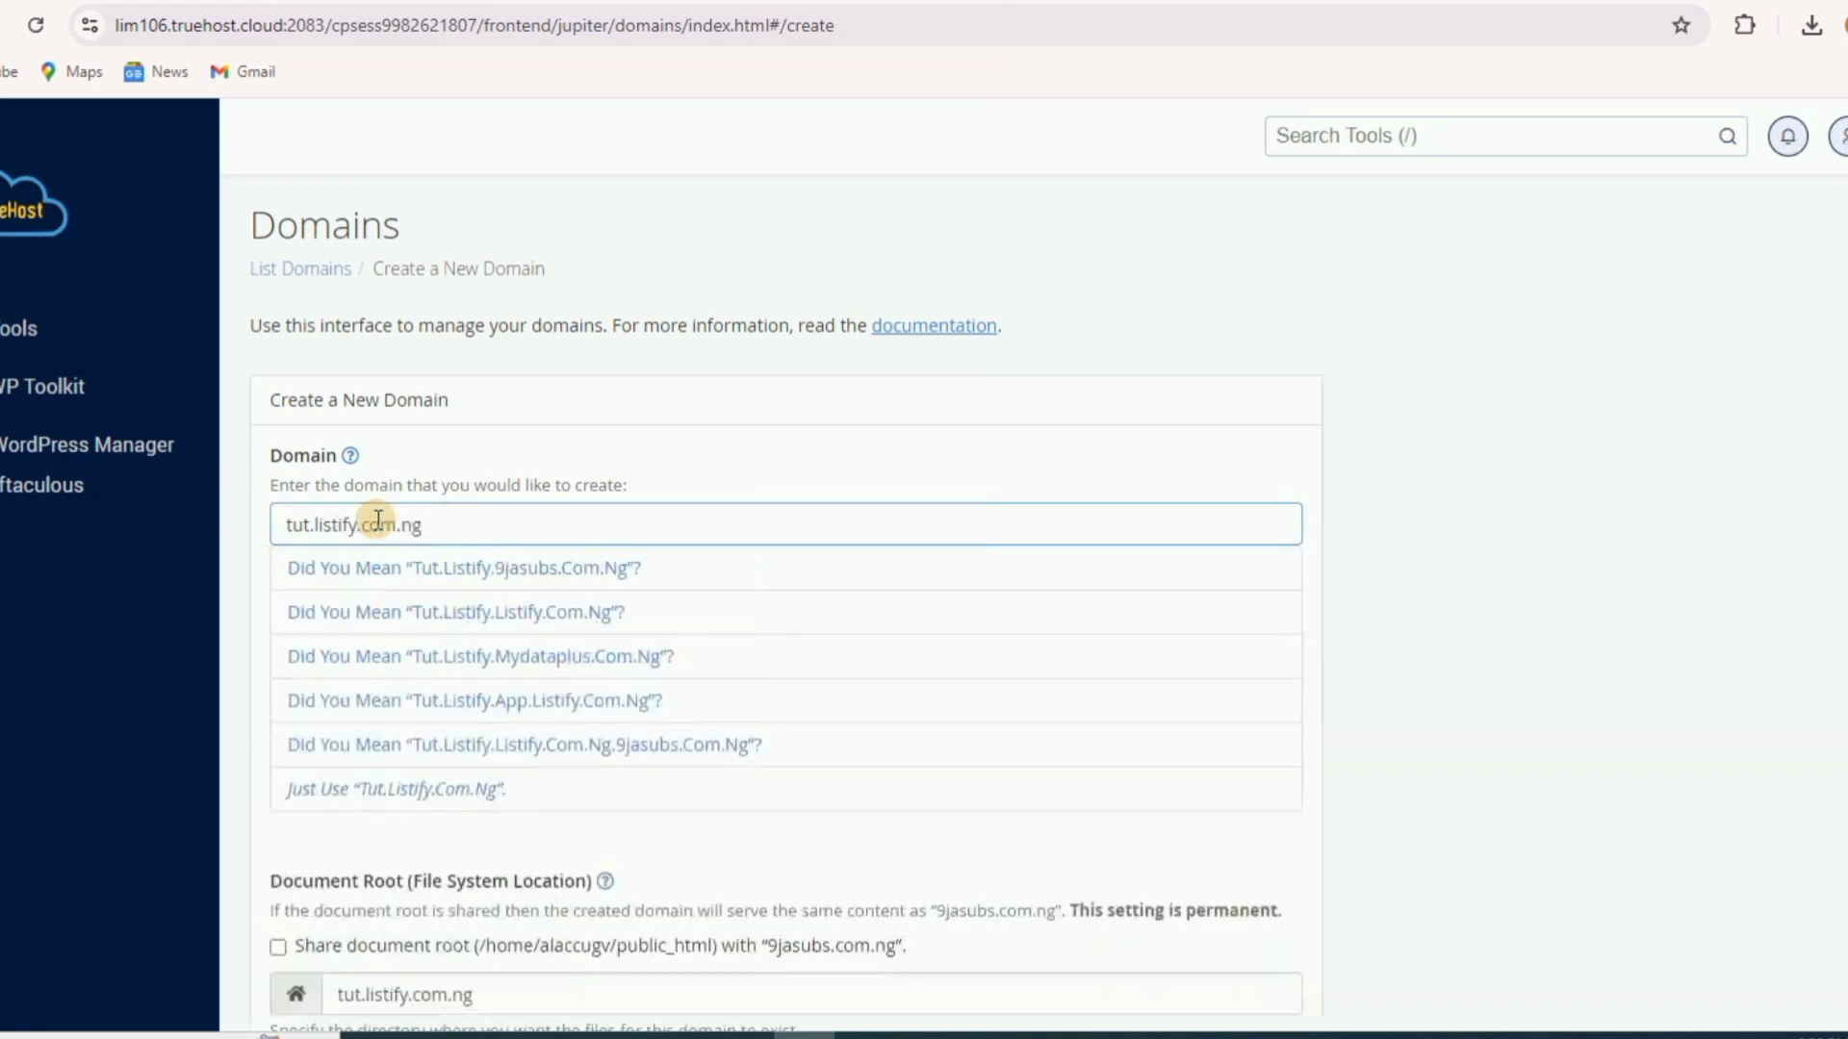
{"action": "left_click", "coordinate": [409, 791]}
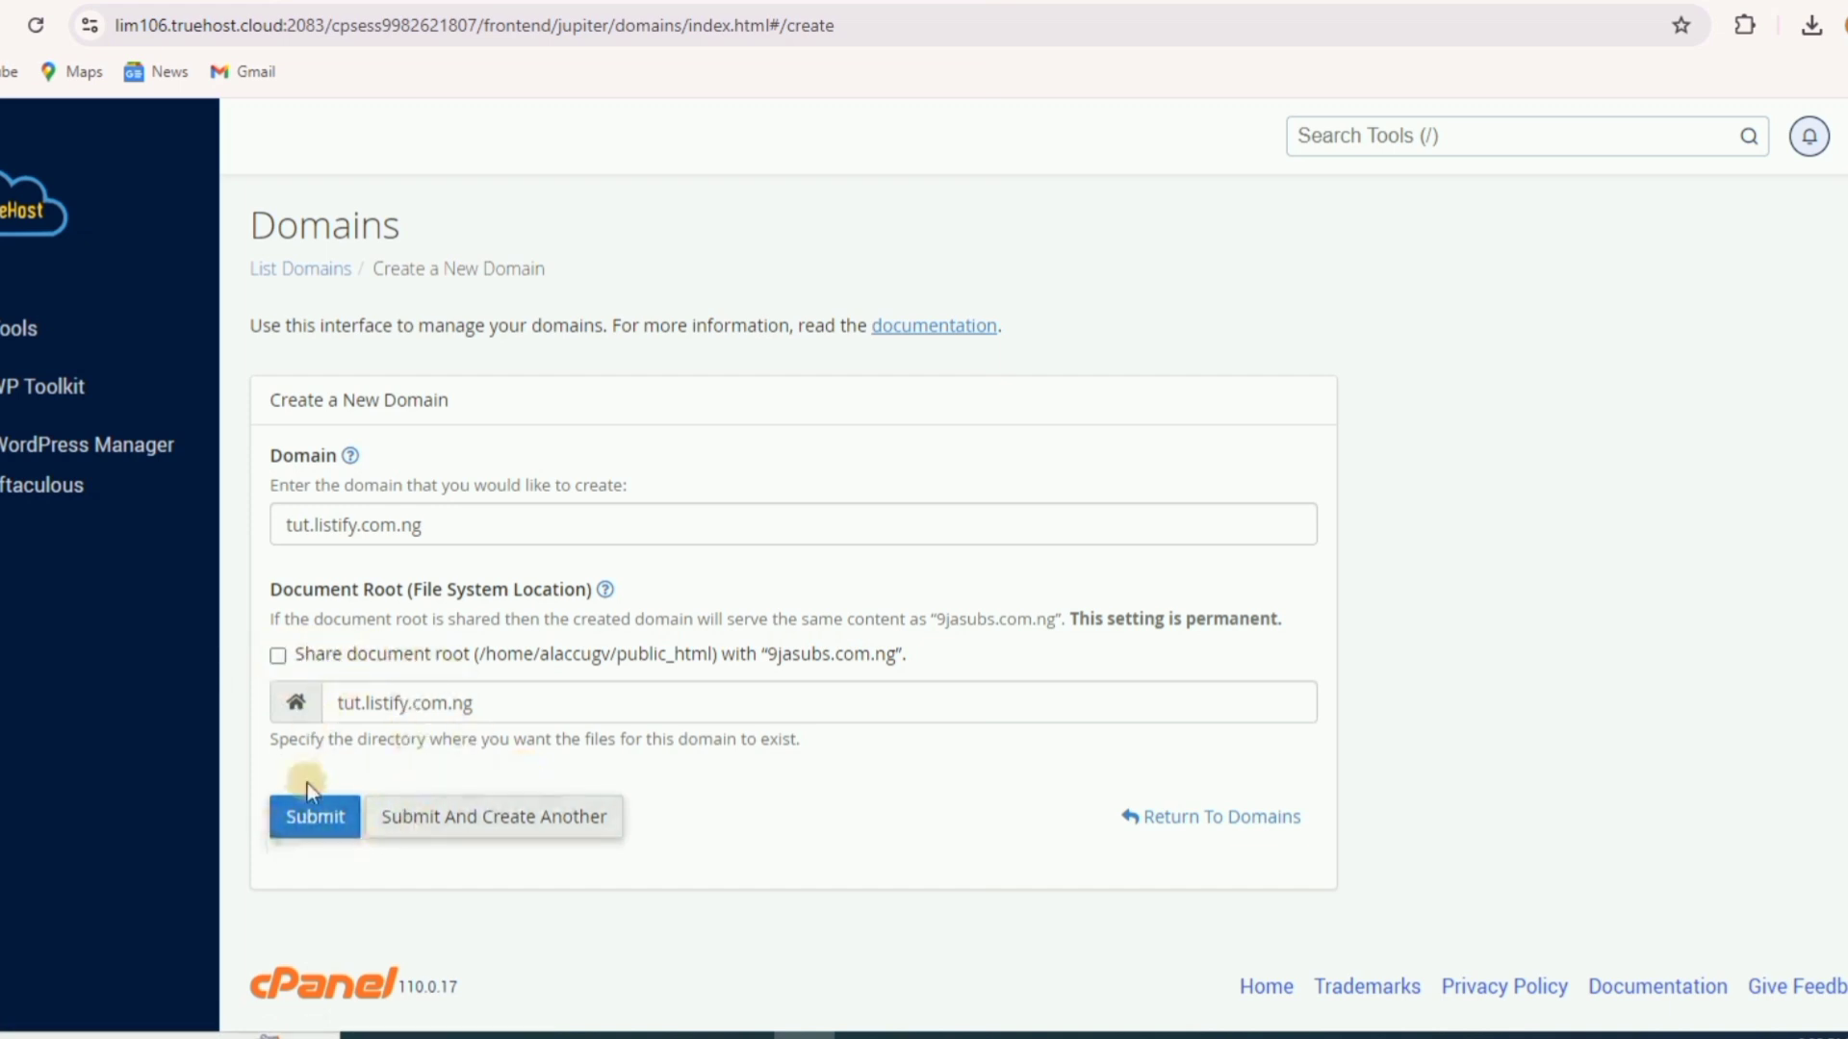
- Submit the tut.listify.com.ng domain and reload the page when creation hangs
{"action": "left_click", "coordinate": [306, 818]}
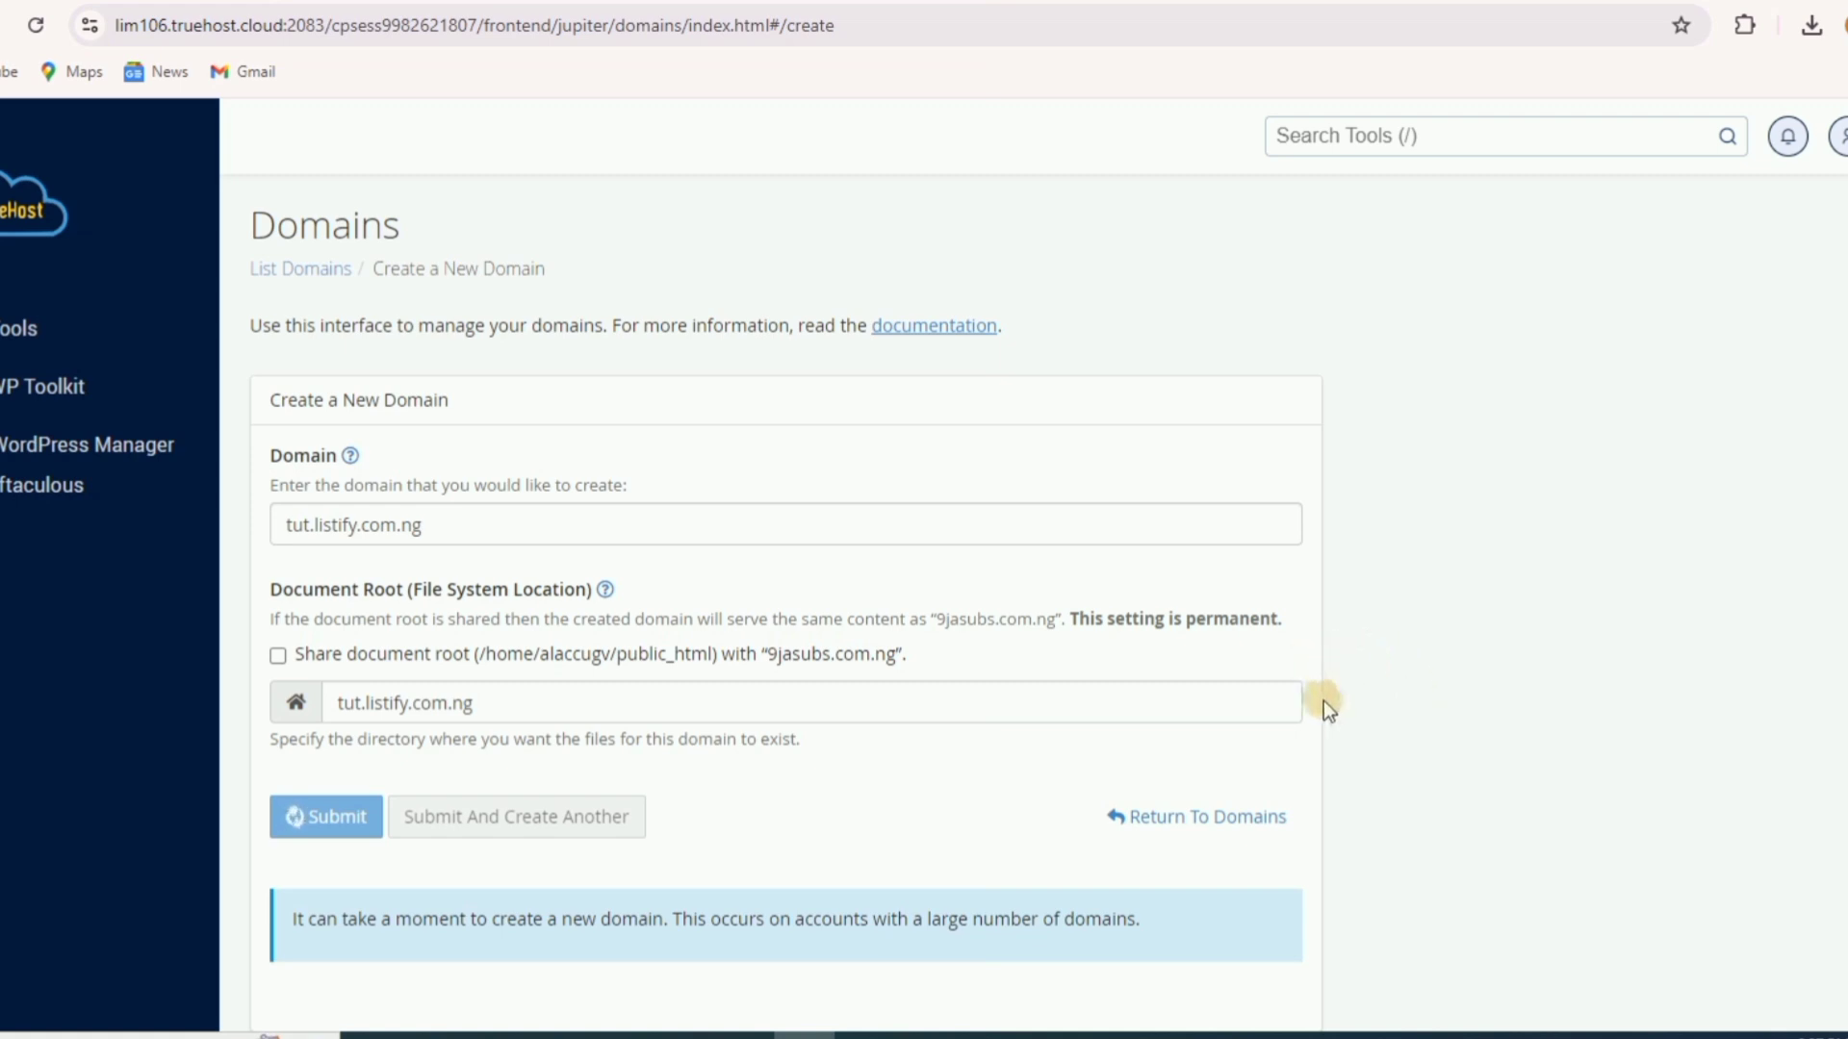
{"action": "scroll", "coordinate": [1395, 818], "scroll_direction": "down", "scroll_amount": 2}
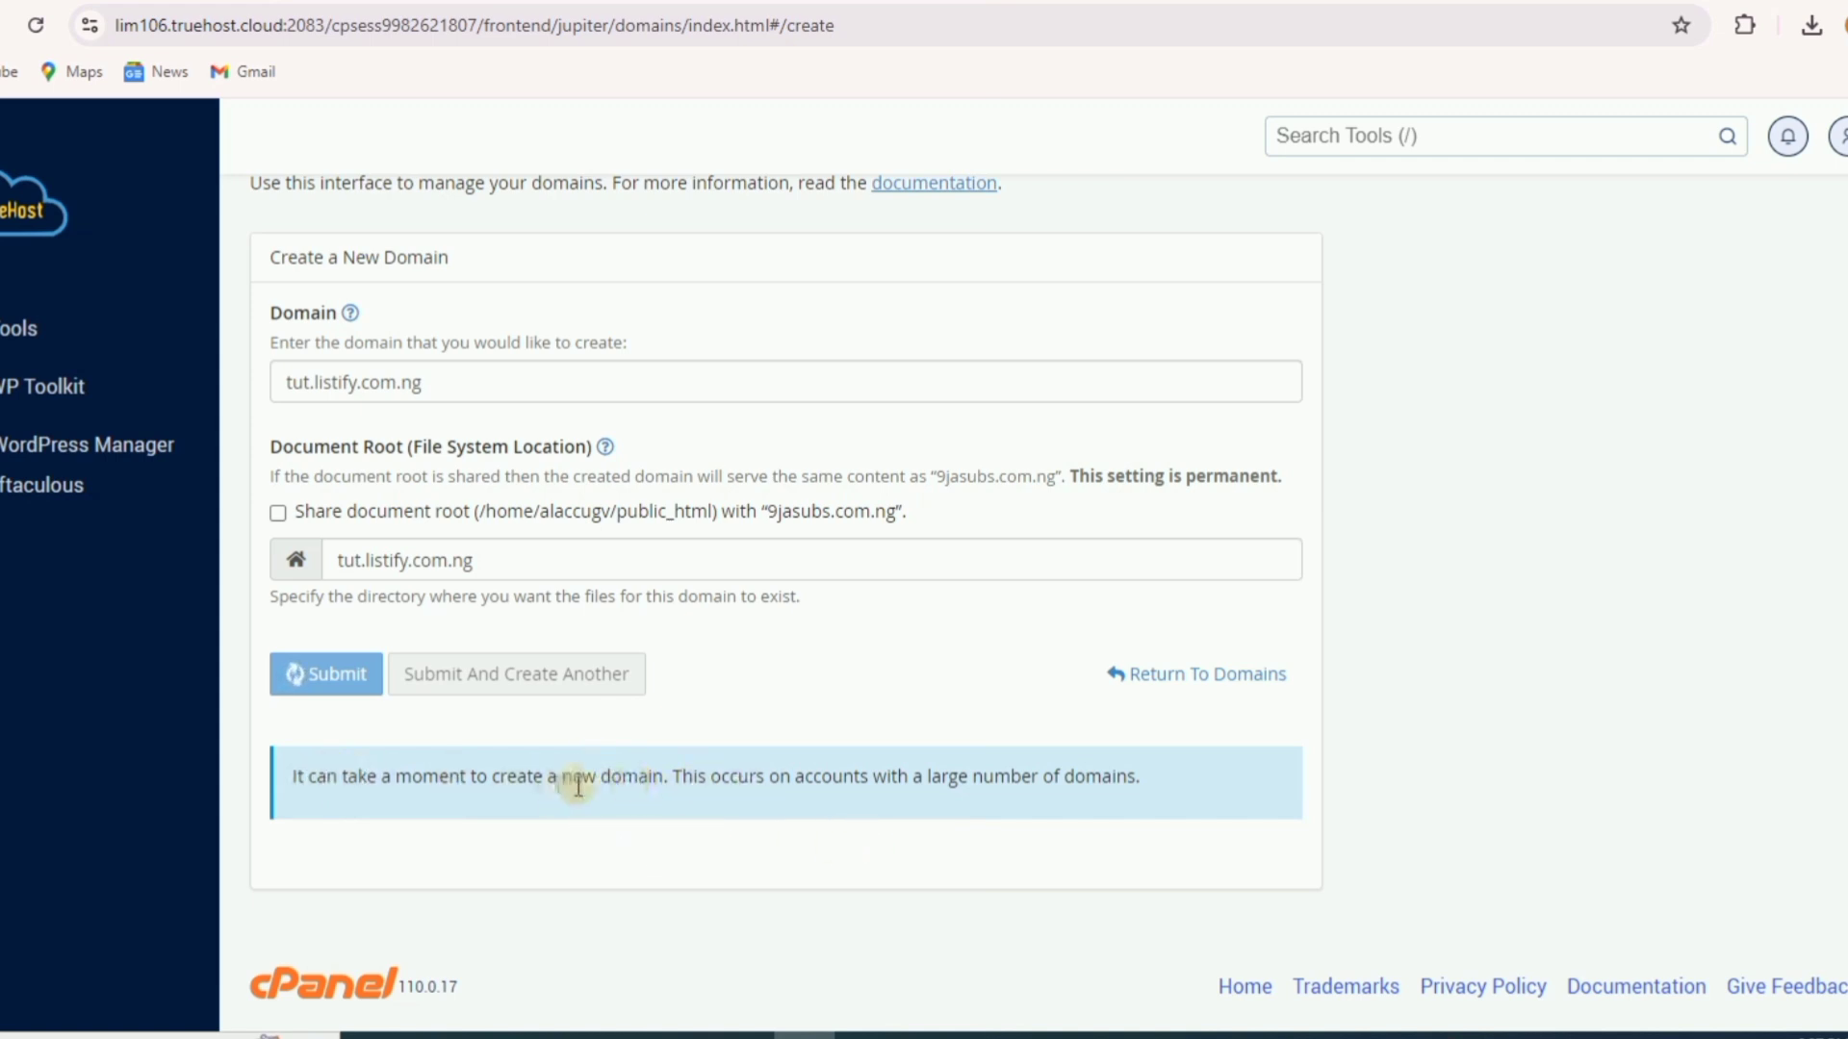
{"action": "scroll", "coordinate": [875, 837], "scroll_direction": "up", "scroll_amount": 2}
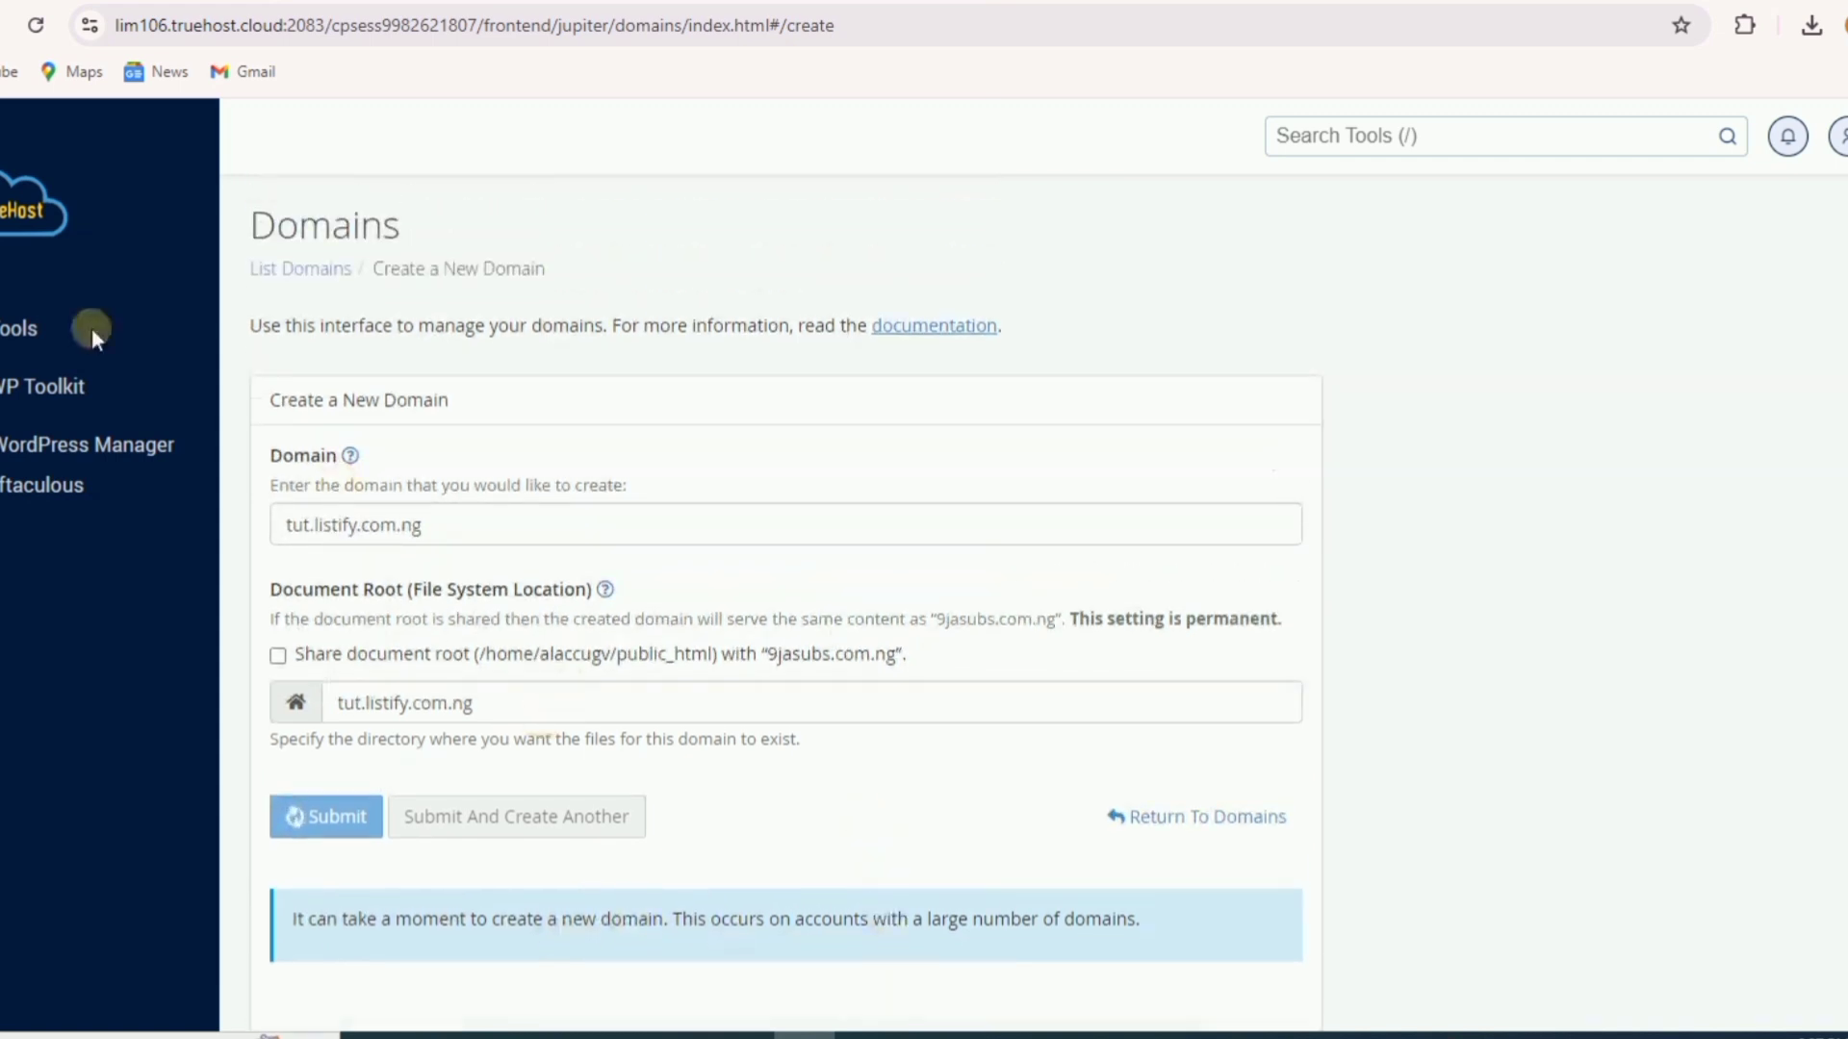
{"action": "left_click", "coordinate": [35, 27]}
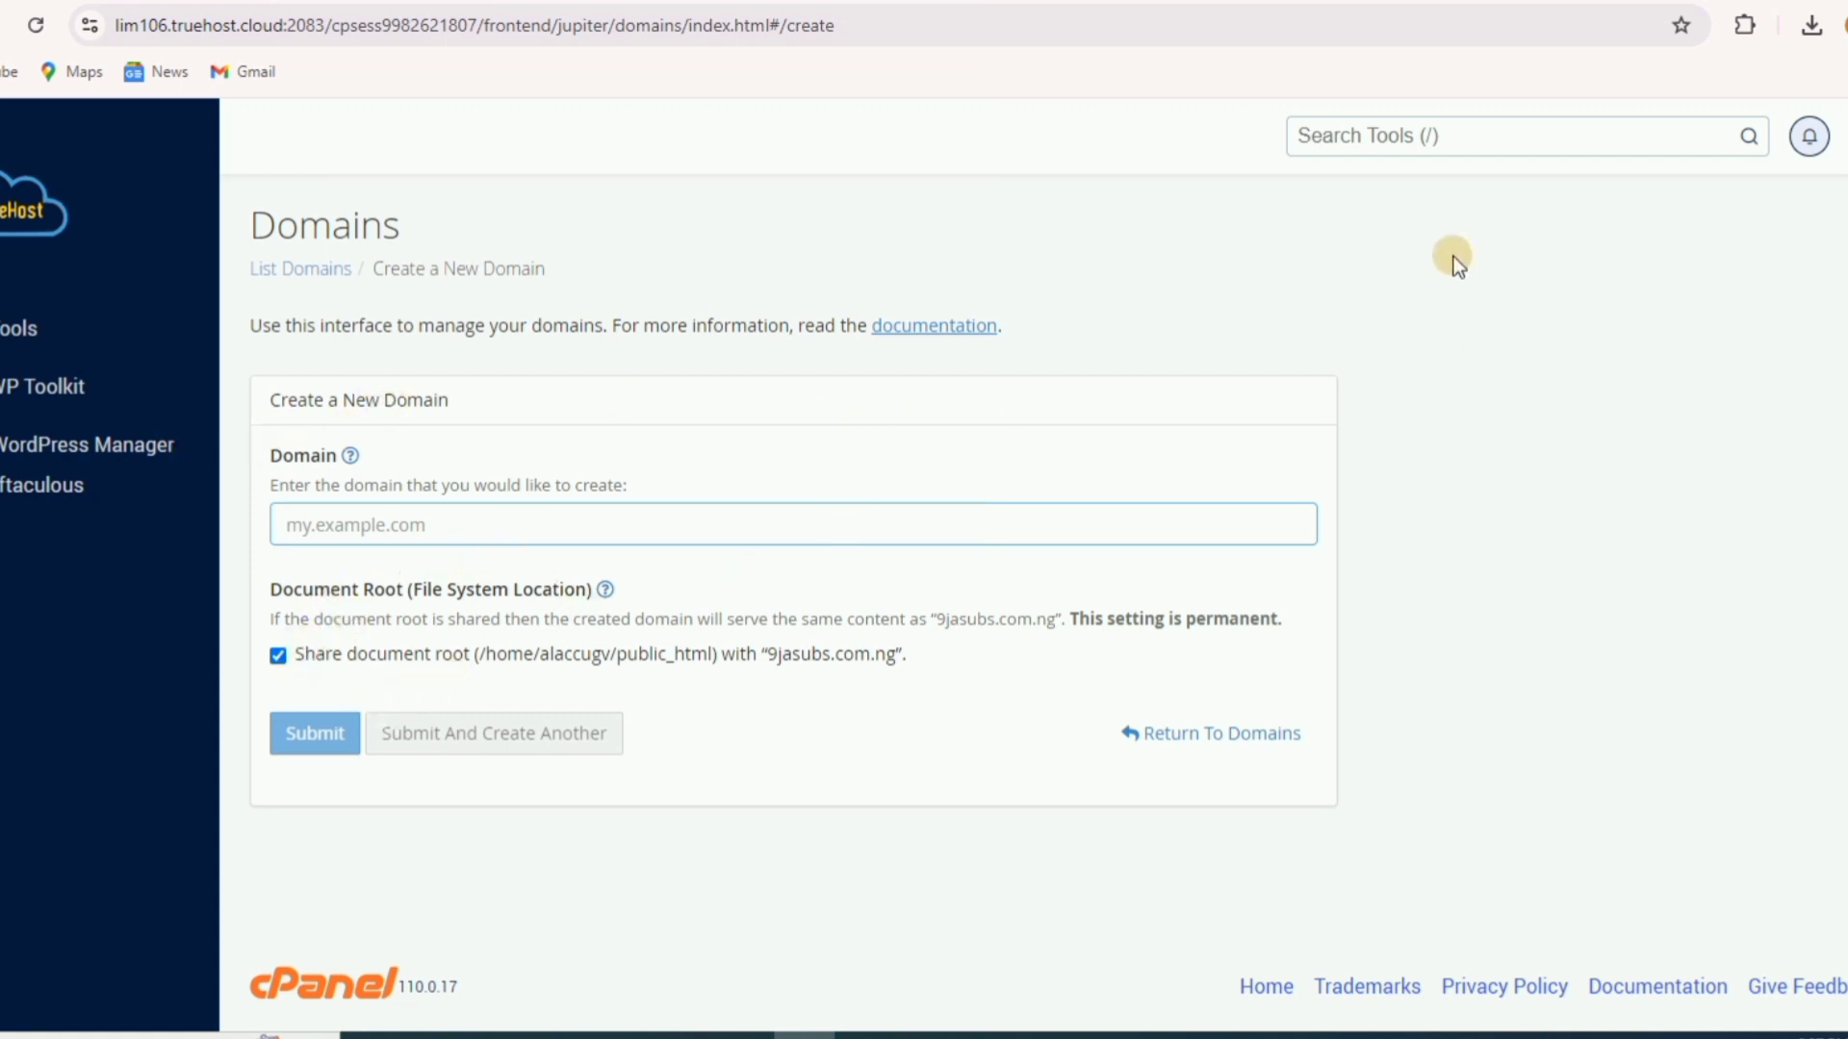
- Confirm tut.listify.com.ng is among five domains, then reopen WordPress Manager by Softaculous
{"action": "left_click", "coordinate": [1192, 735]}
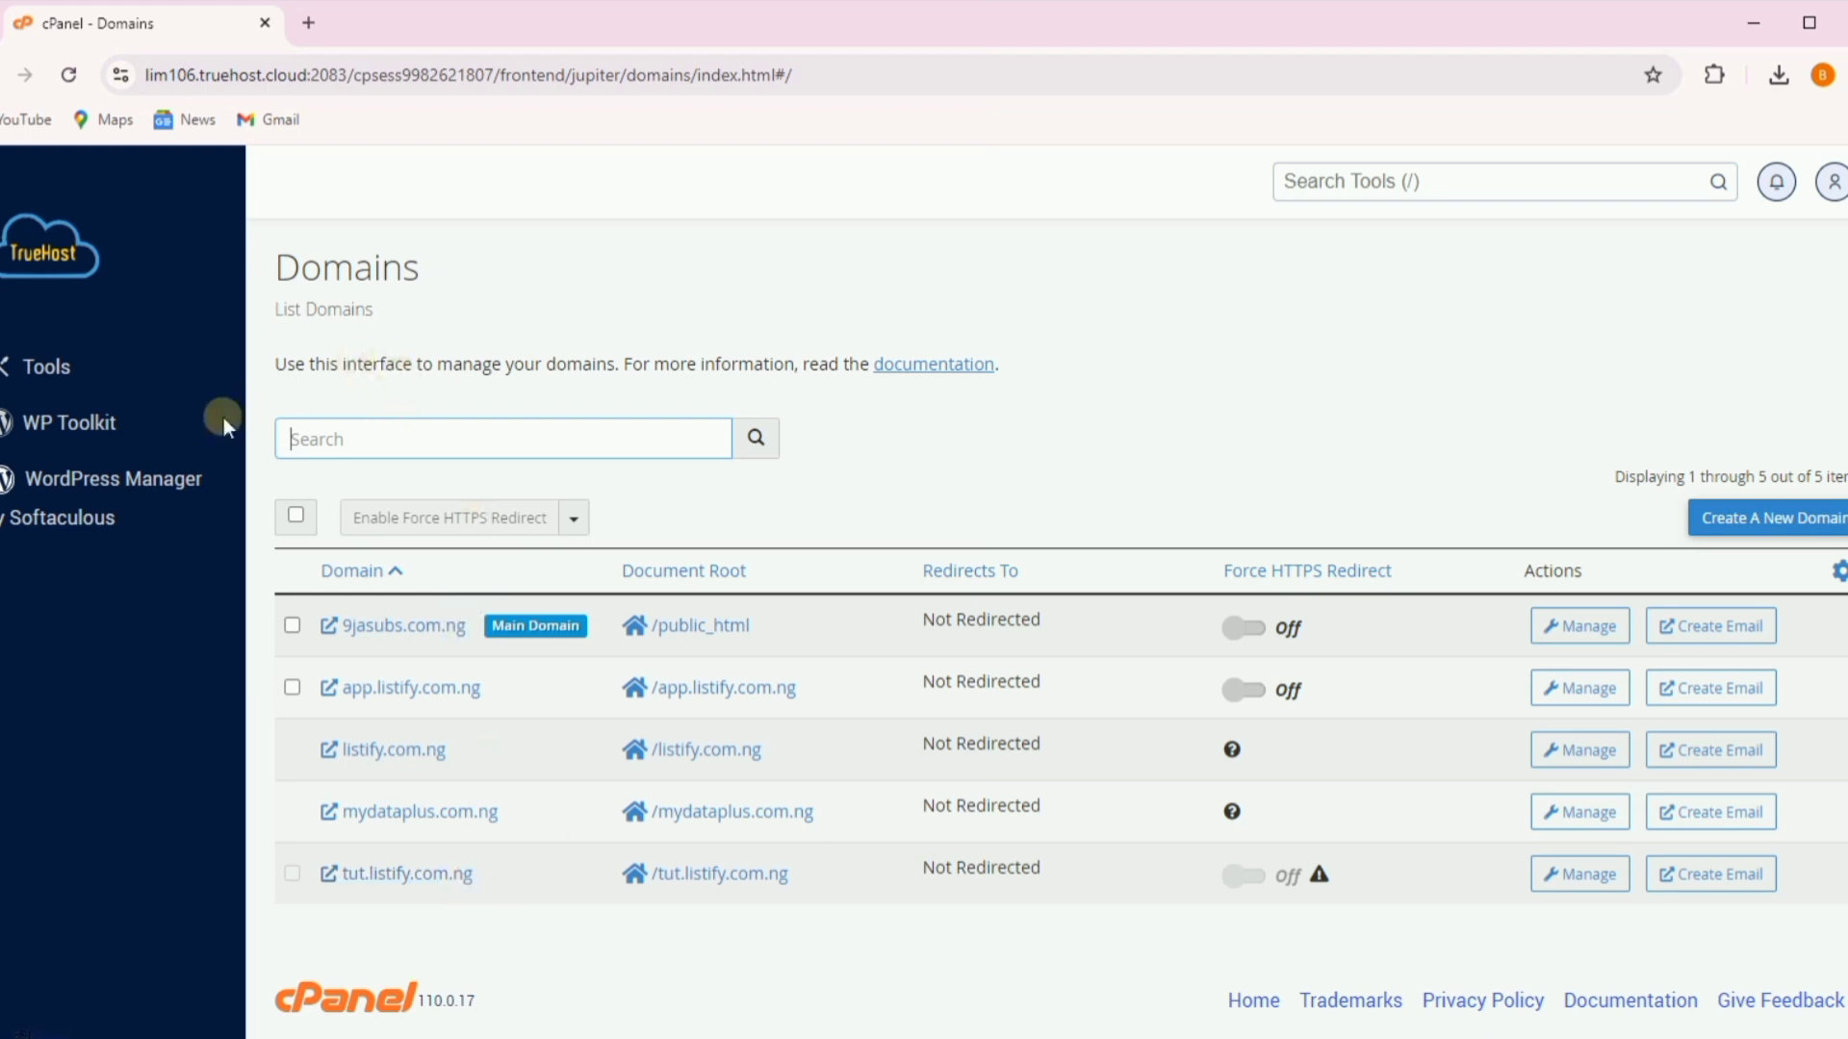
{"action": "left_click", "coordinate": [72, 479]}
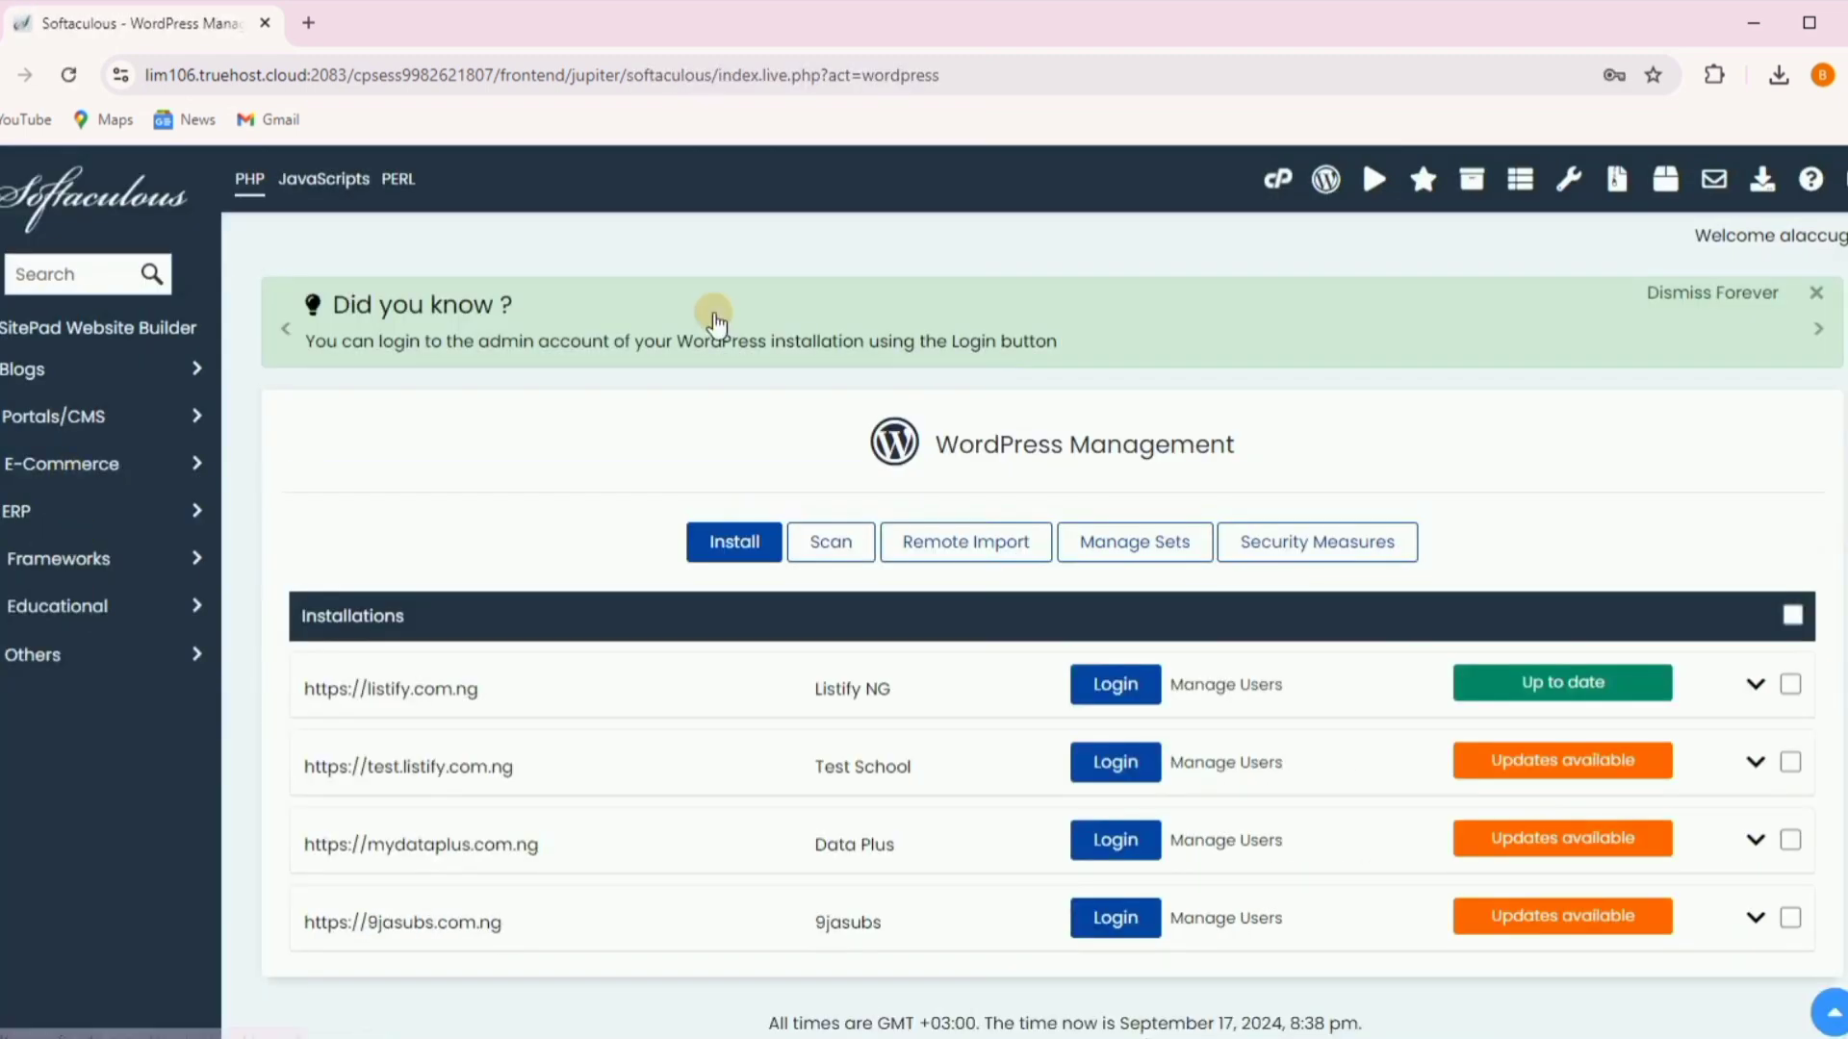
{"action": "left_click", "coordinate": [1277, 180]}
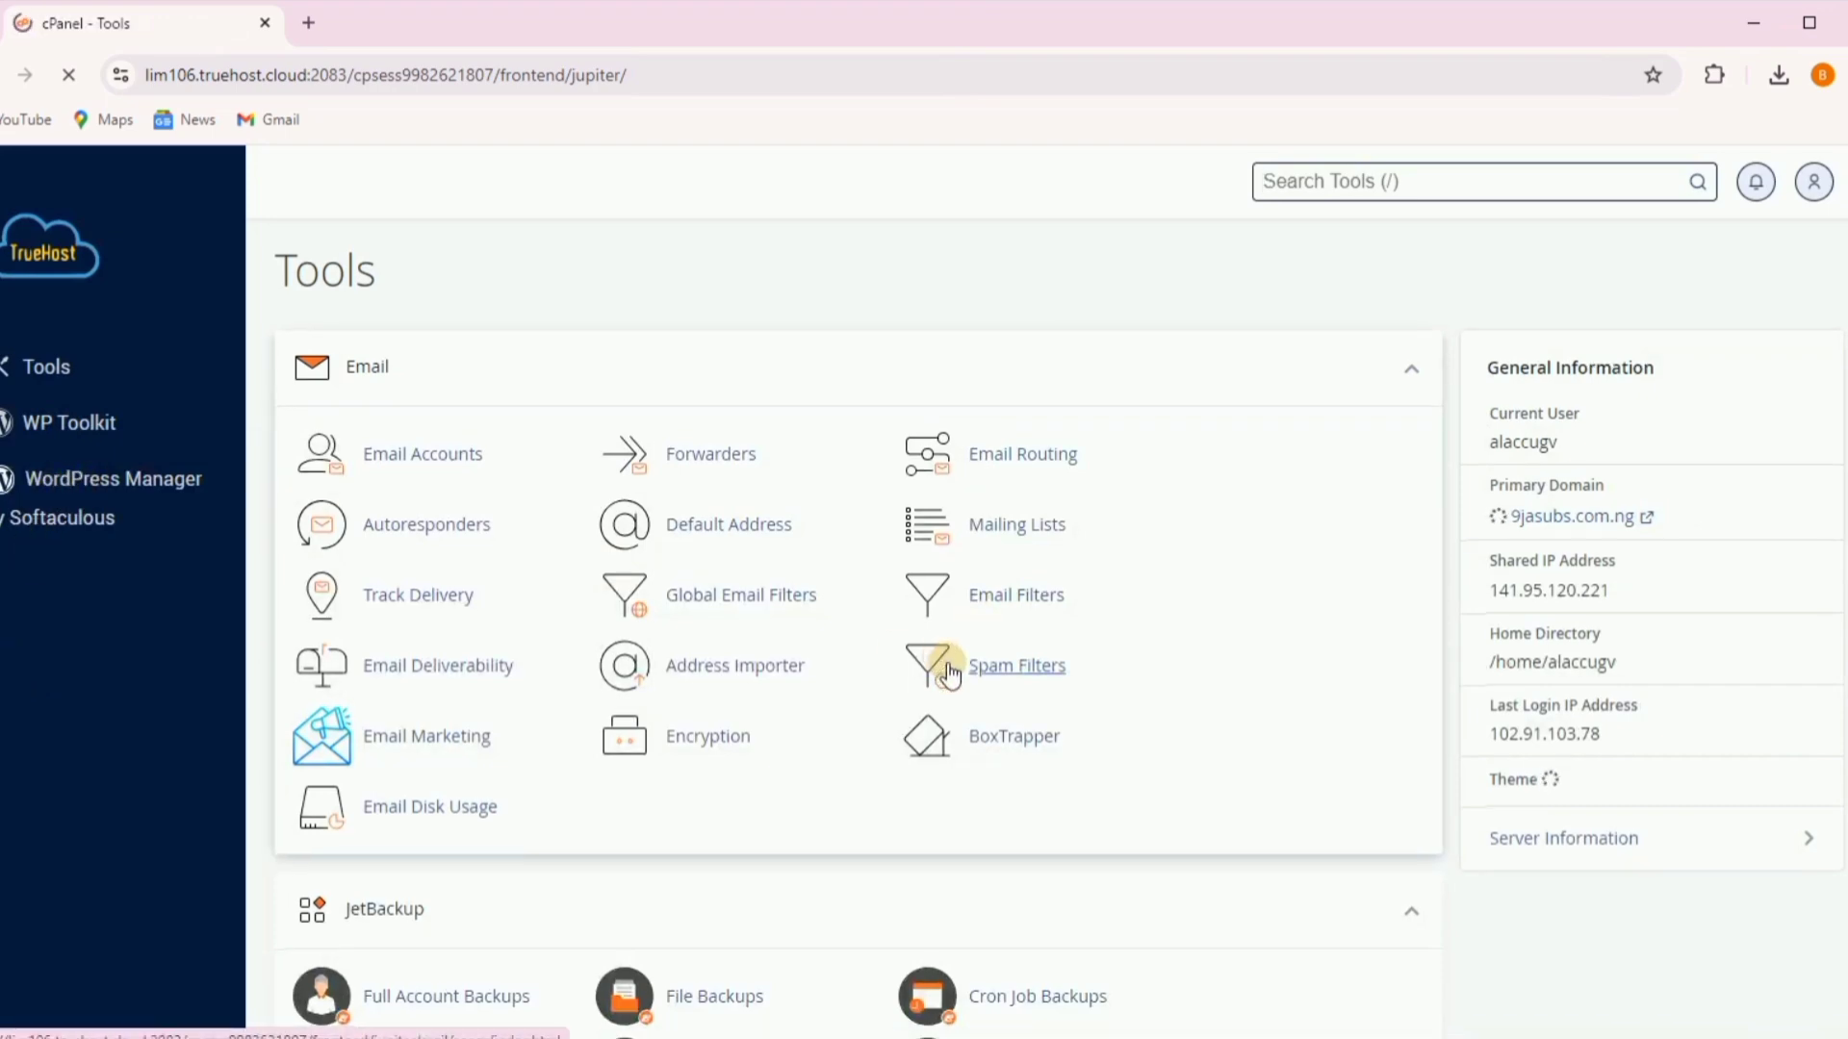
{"action": "scroll", "coordinate": [949, 674], "scroll_direction": "down", "scroll_amount": 20}
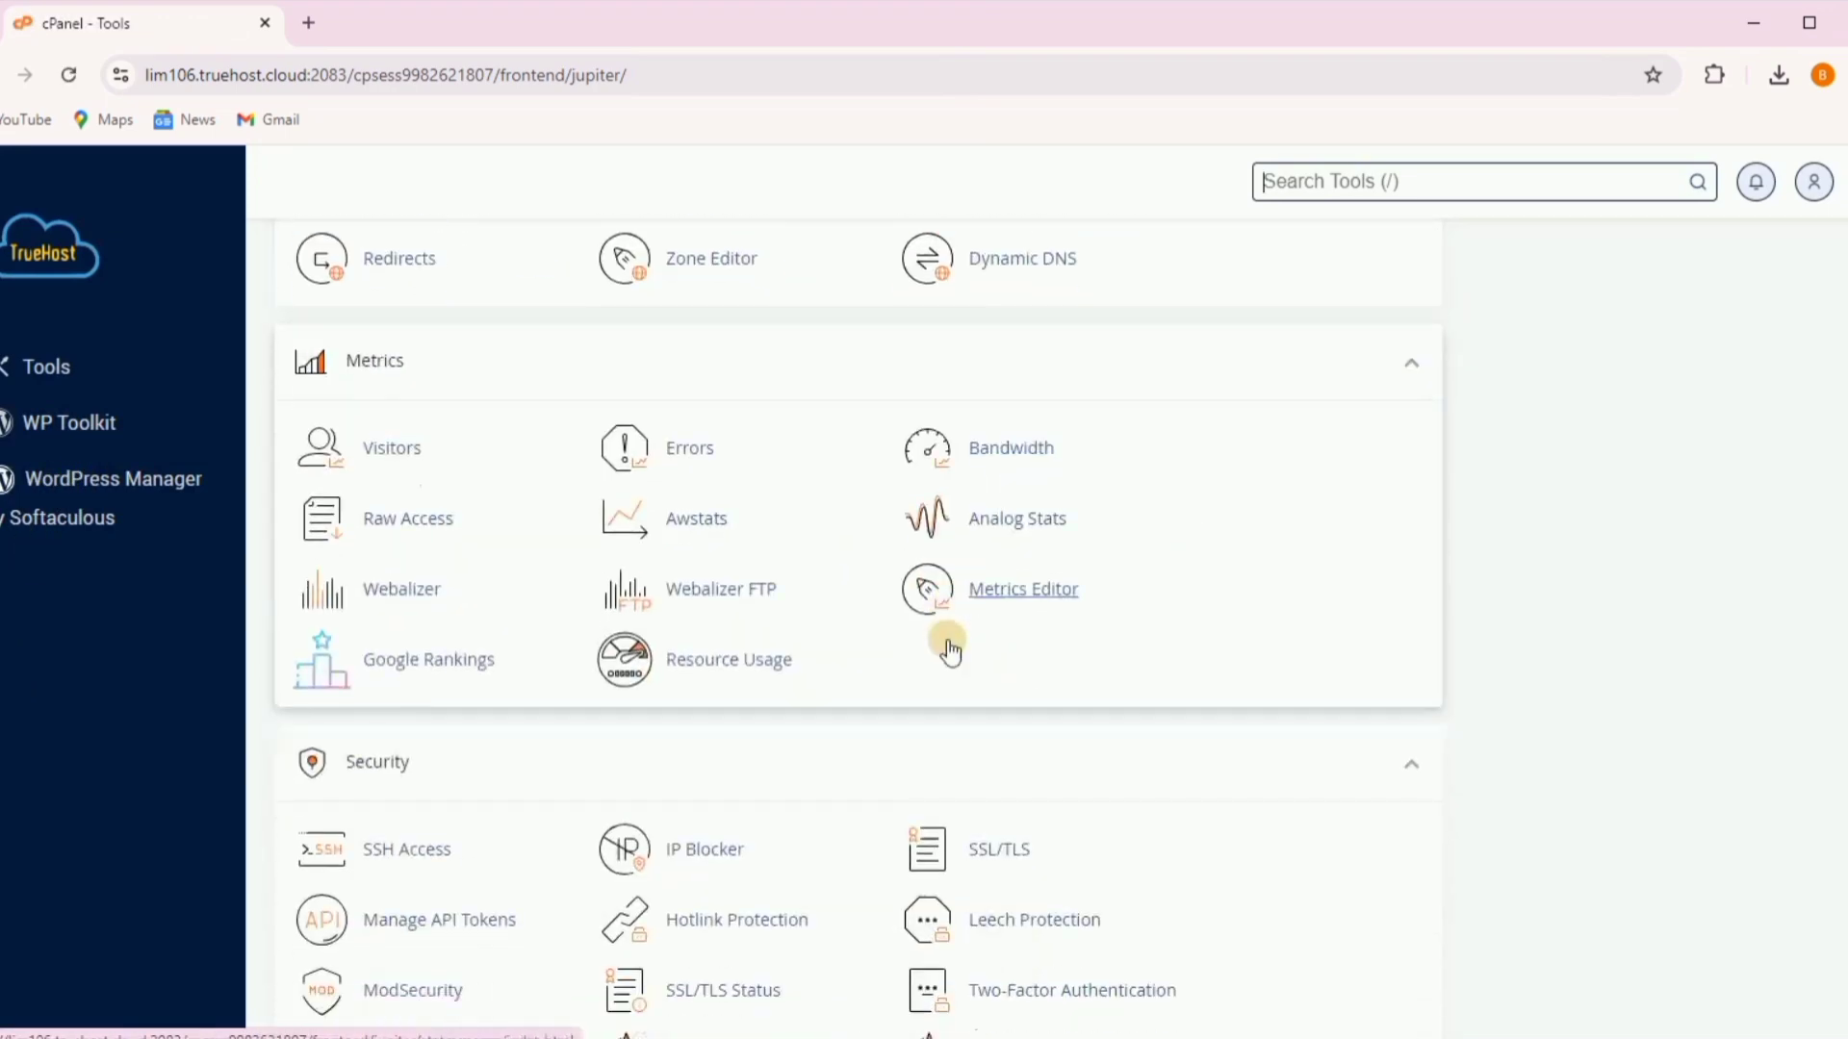
{"action": "scroll", "coordinate": [949, 649], "scroll_direction": "down", "scroll_amount": 5}
{"action": "scroll", "coordinate": [725, 660], "scroll_direction": "down", "scroll_amount": 3}
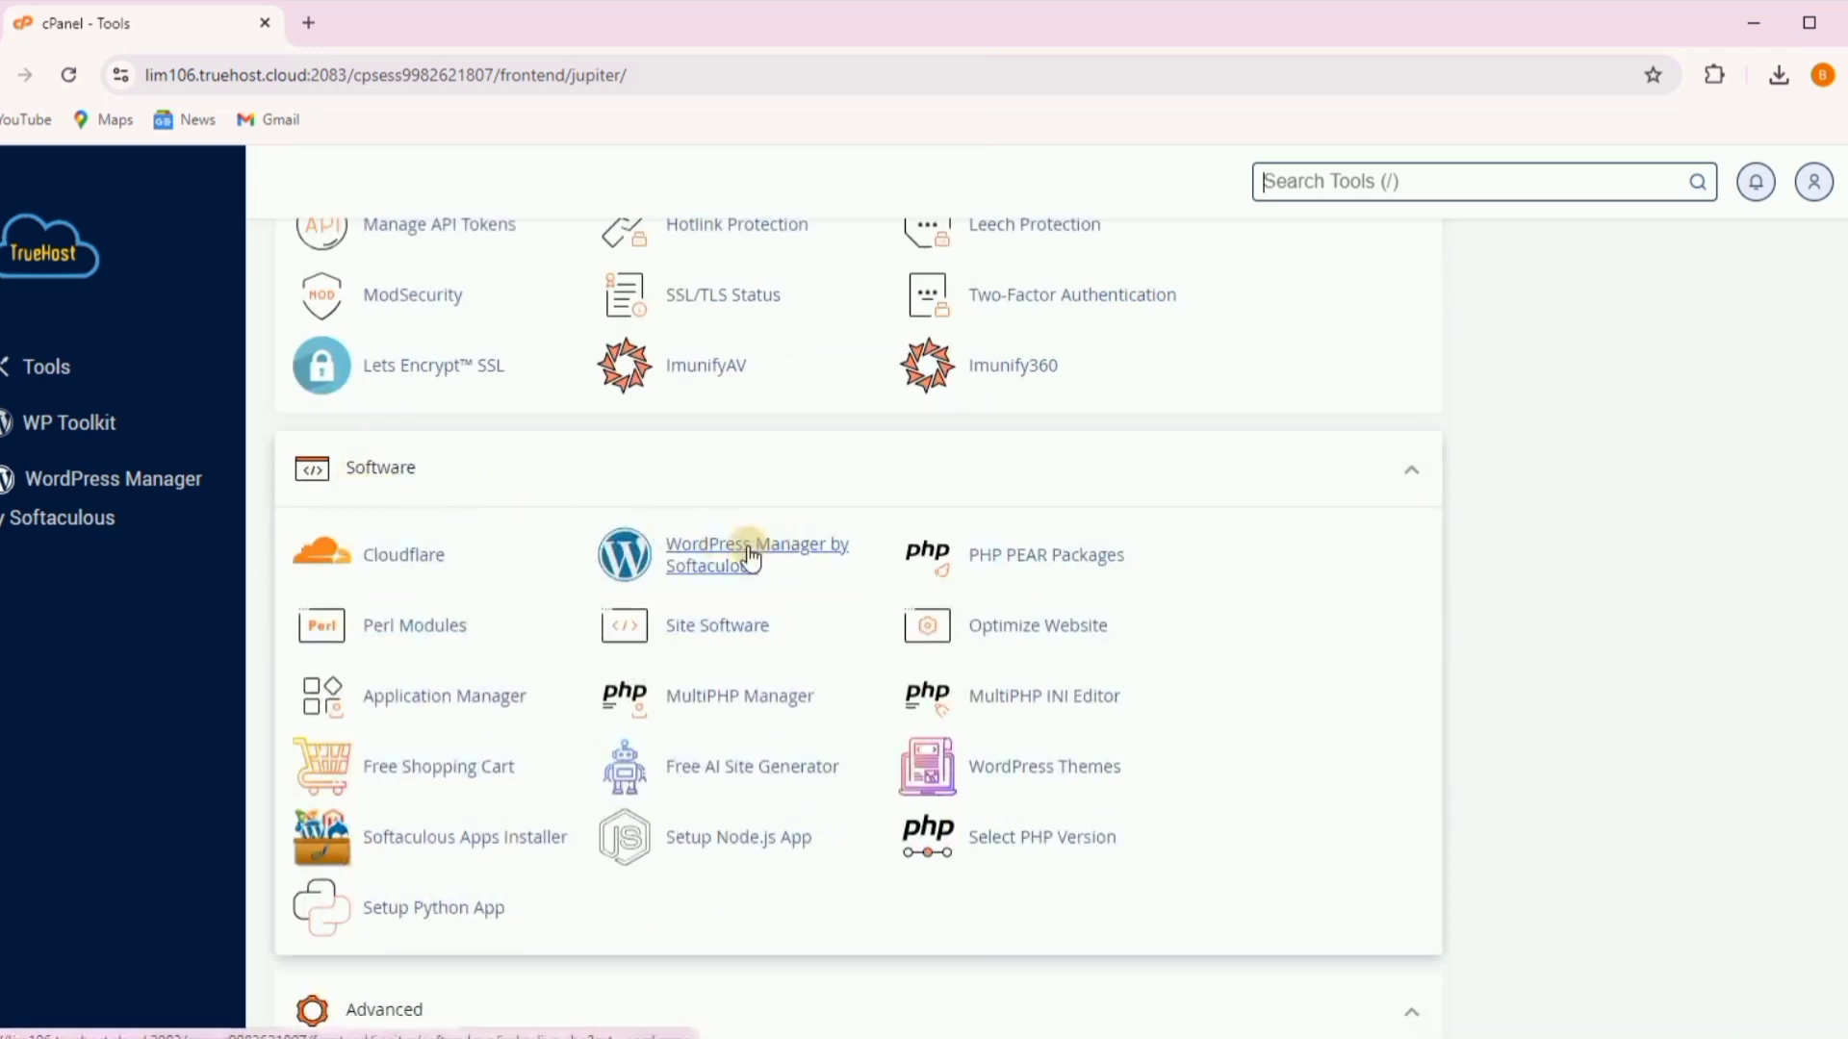
{"action": "left_click", "coordinate": [835, 566]}
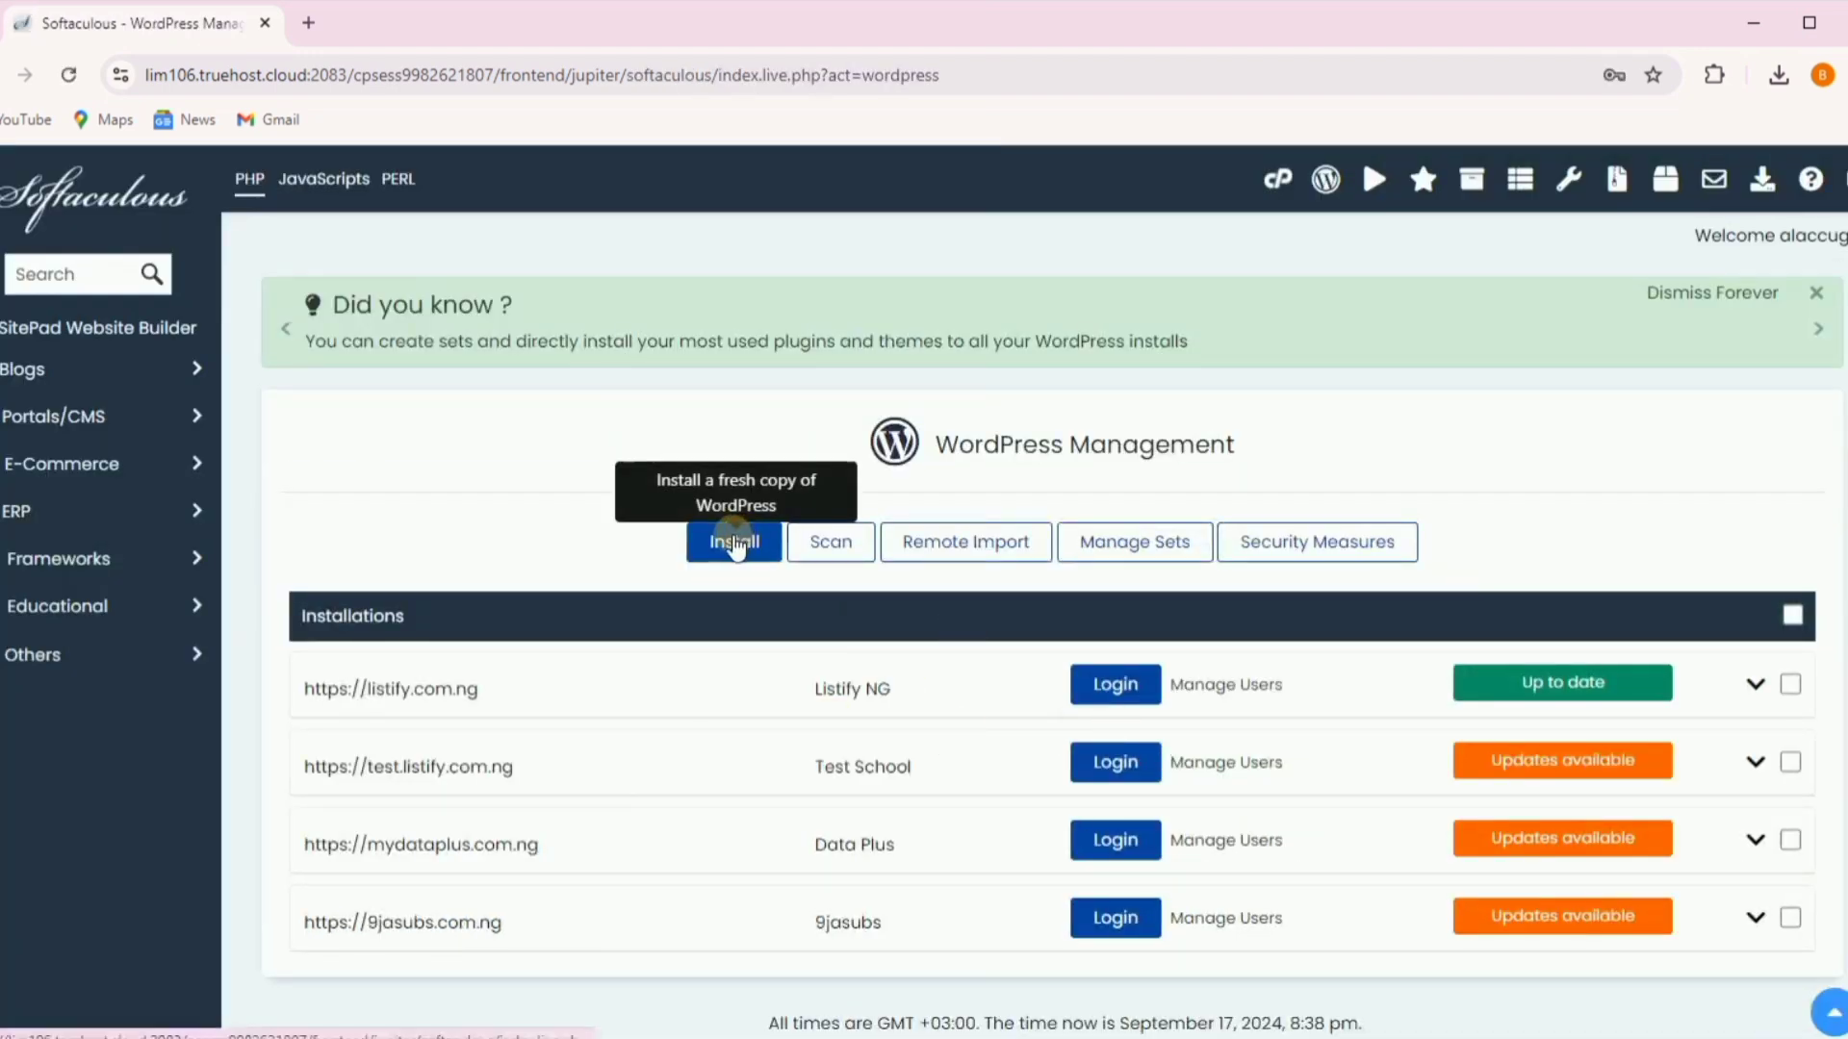
{"action": "left_click", "coordinate": [736, 544]}
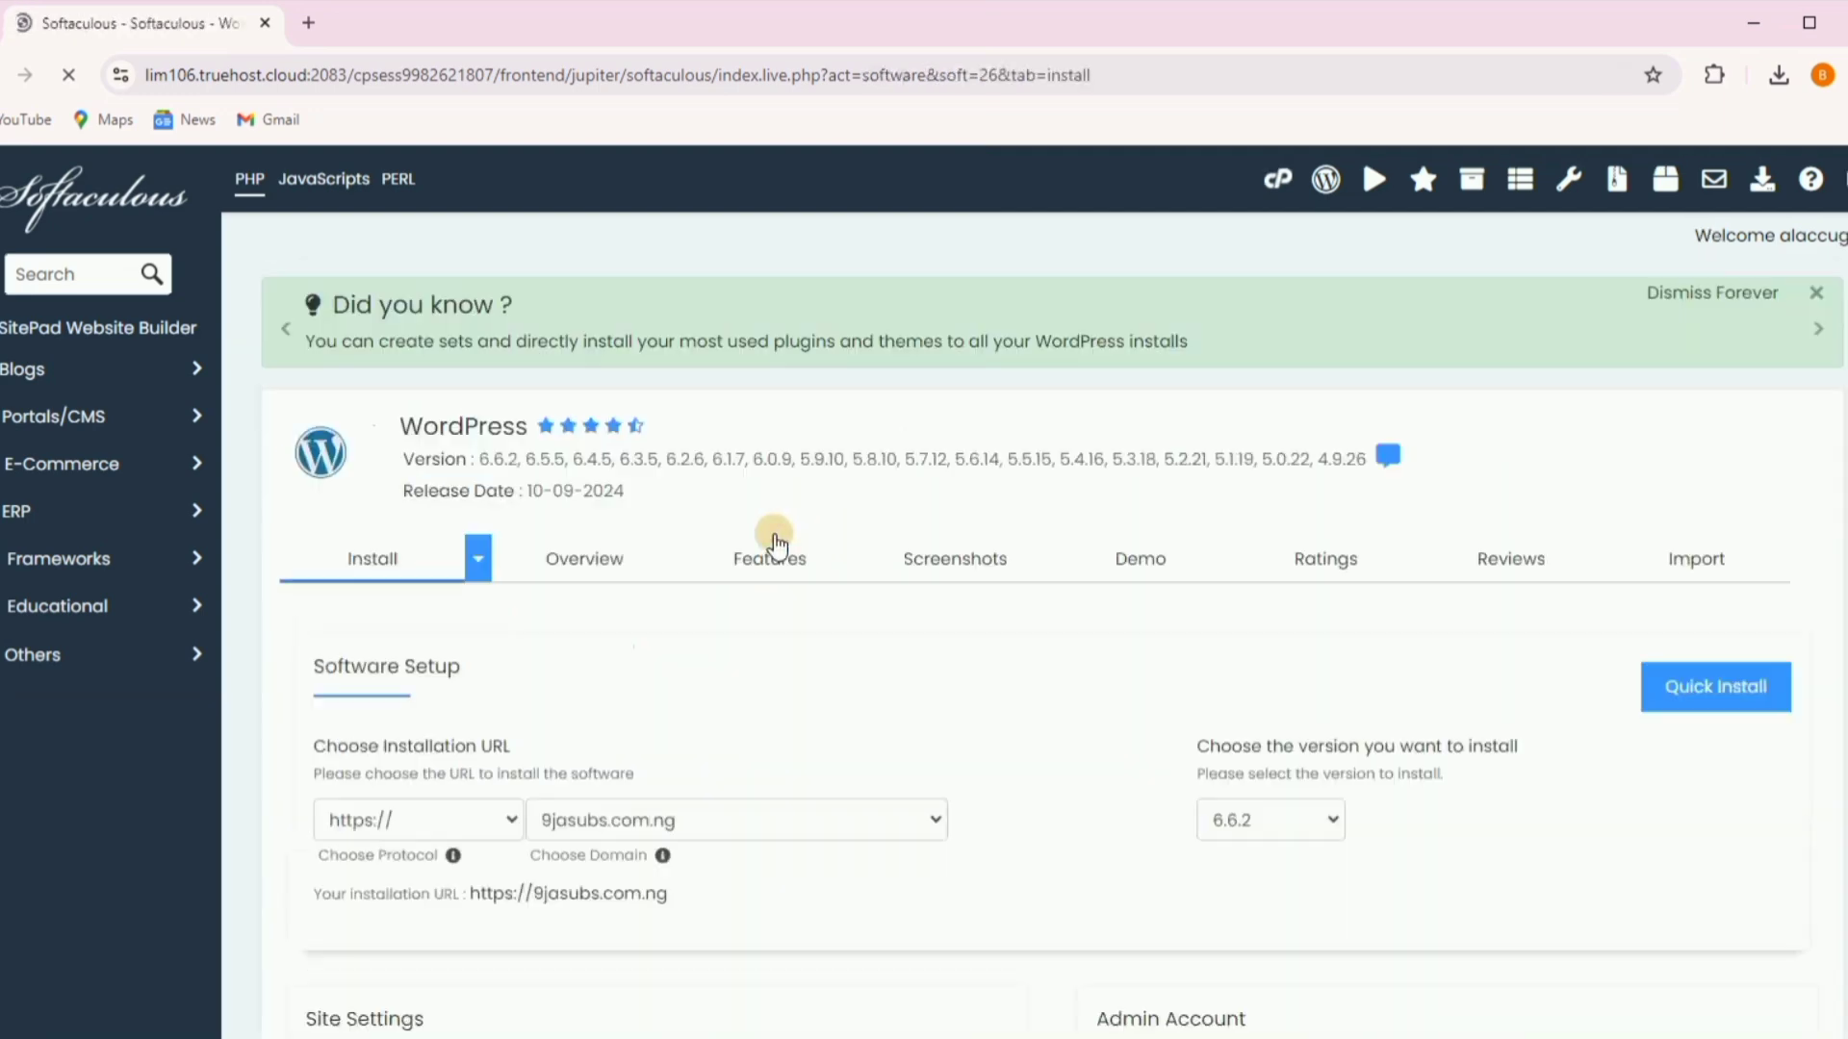
{"action": "scroll", "coordinate": [789, 635], "scroll_direction": "down", "scroll_amount": 3}
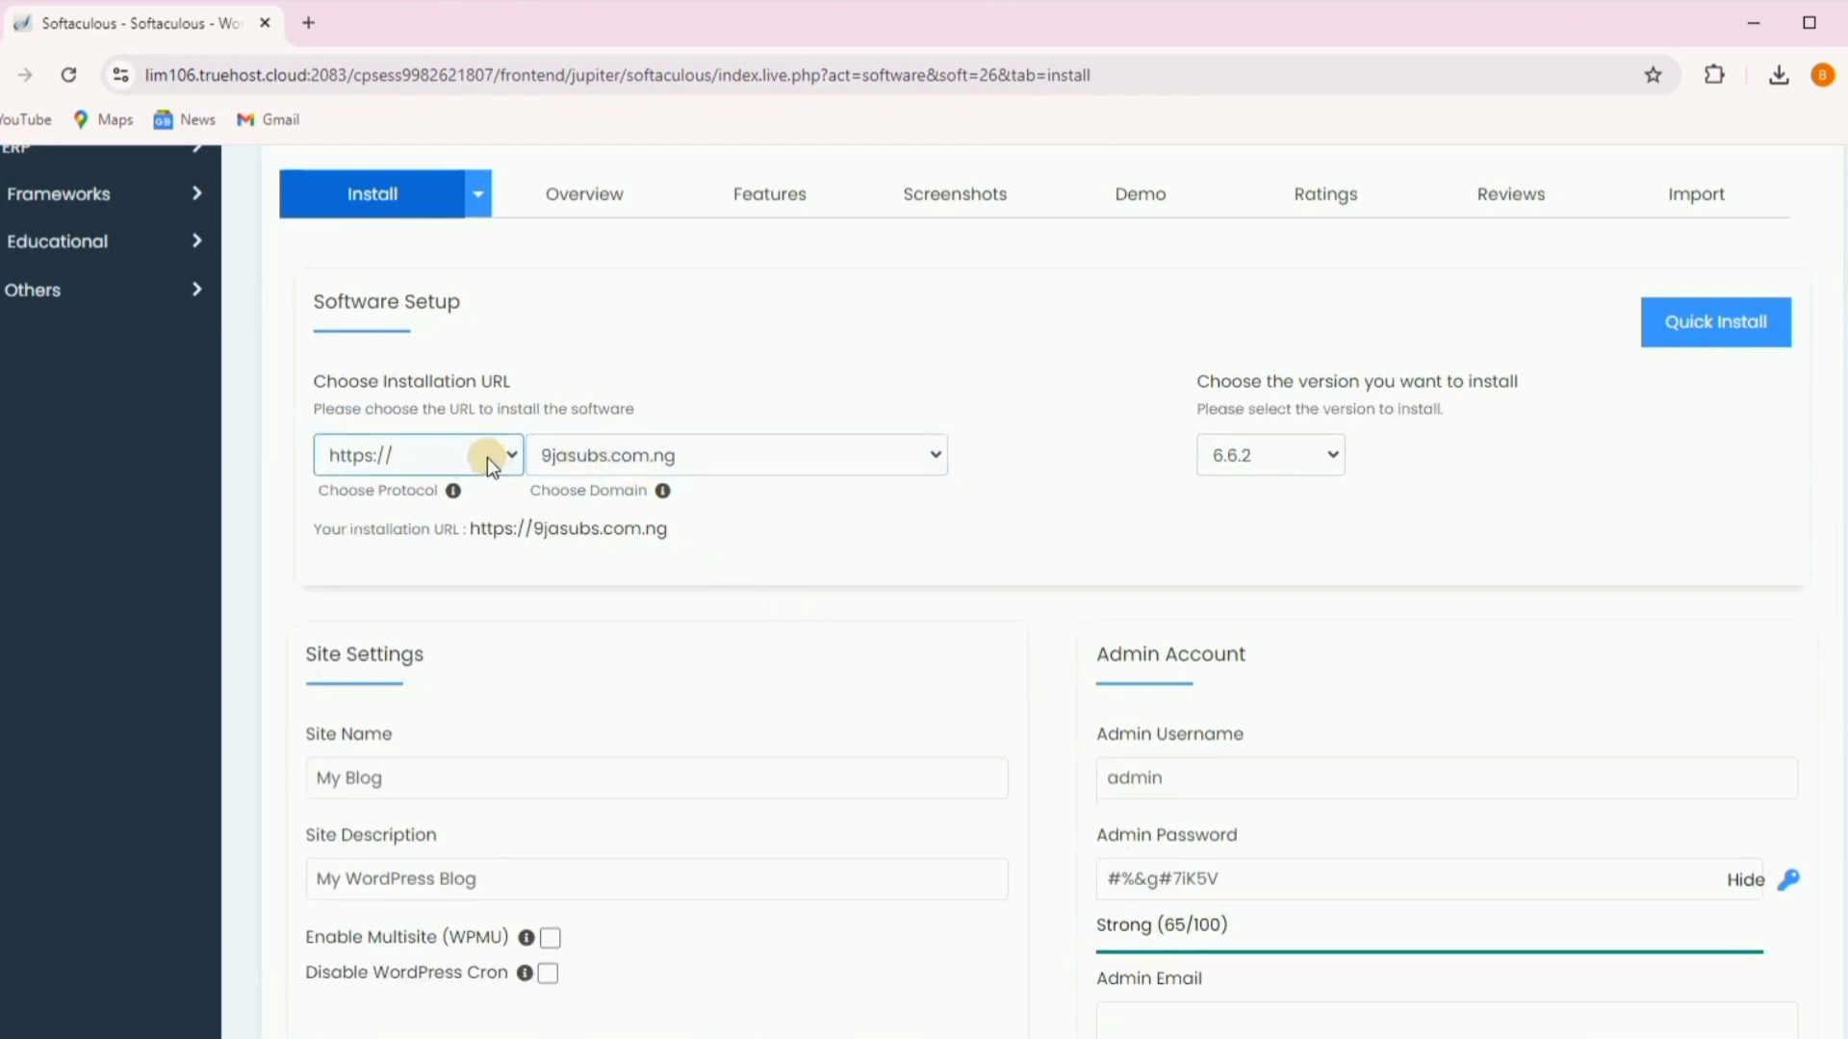
{"action": "left_click", "coordinate": [726, 458]}
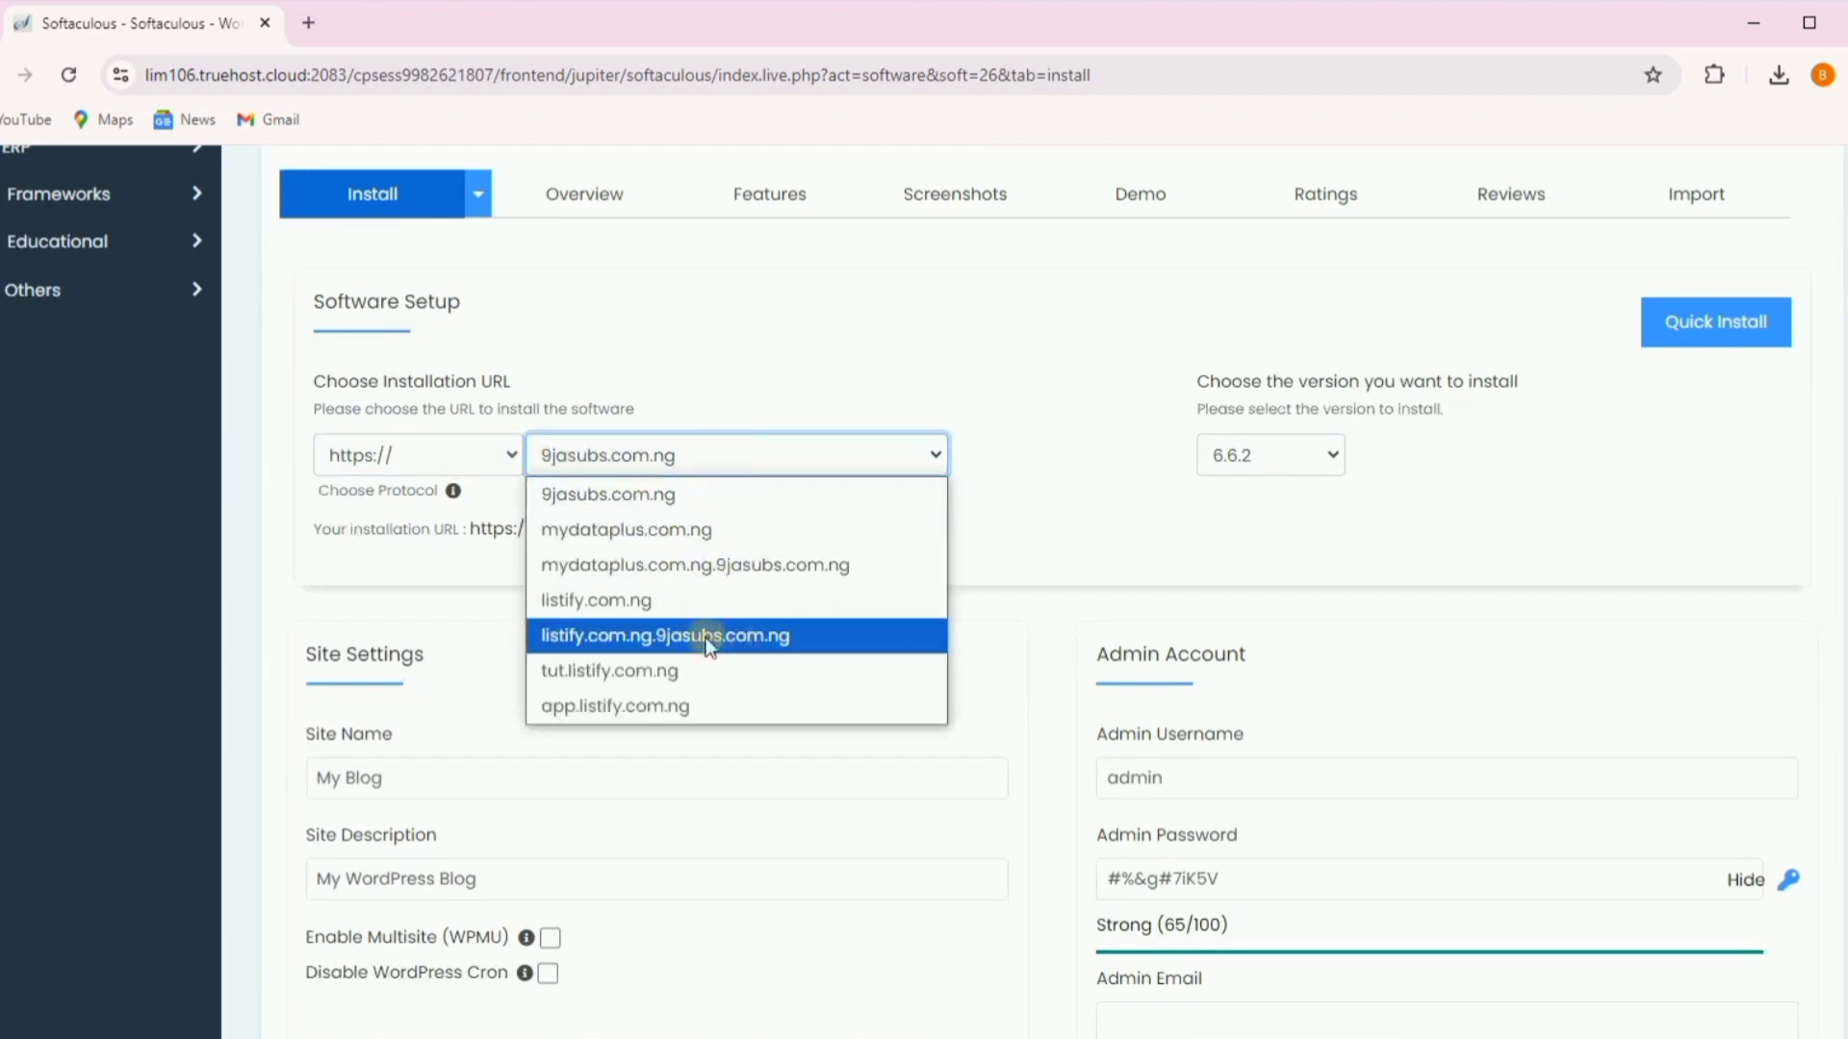
{"action": "left_click", "coordinate": [752, 671]}
{"action": "scroll", "coordinate": [1006, 581], "scroll_direction": "up", "scroll_amount": 1}
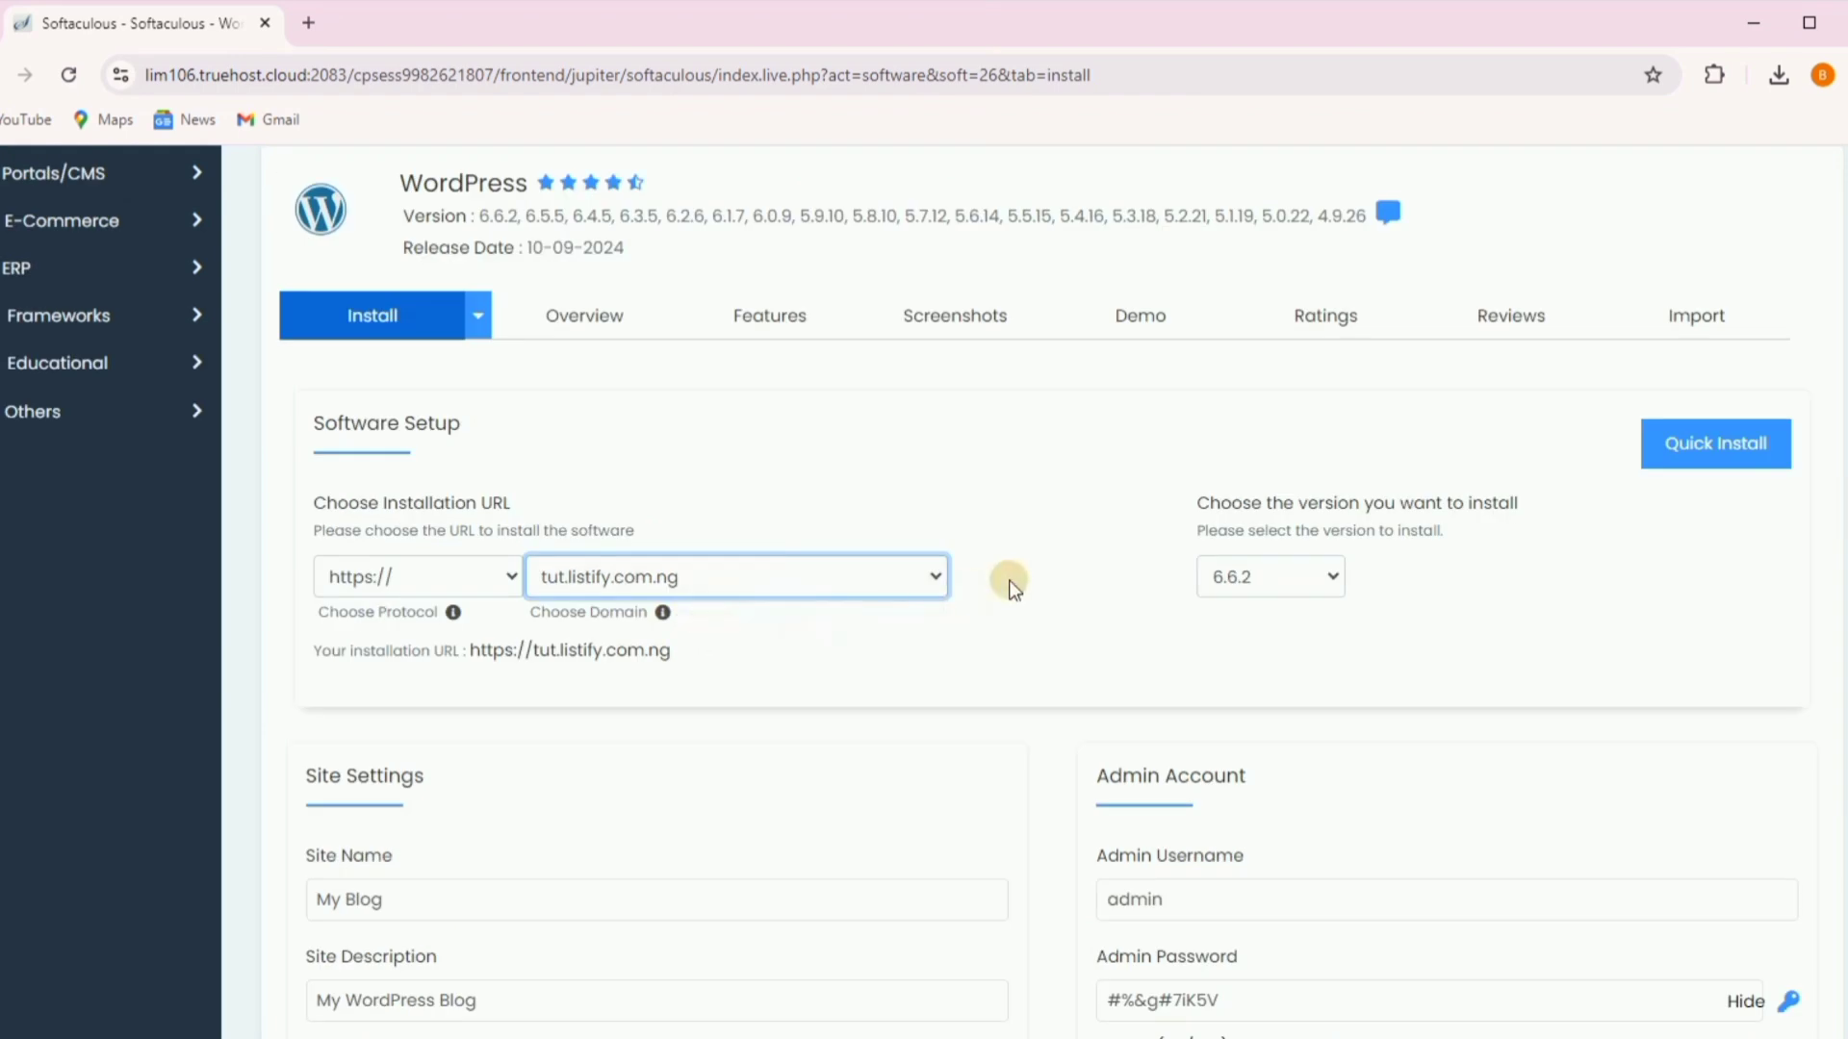
{"action": "left_click", "coordinate": [417, 575]}
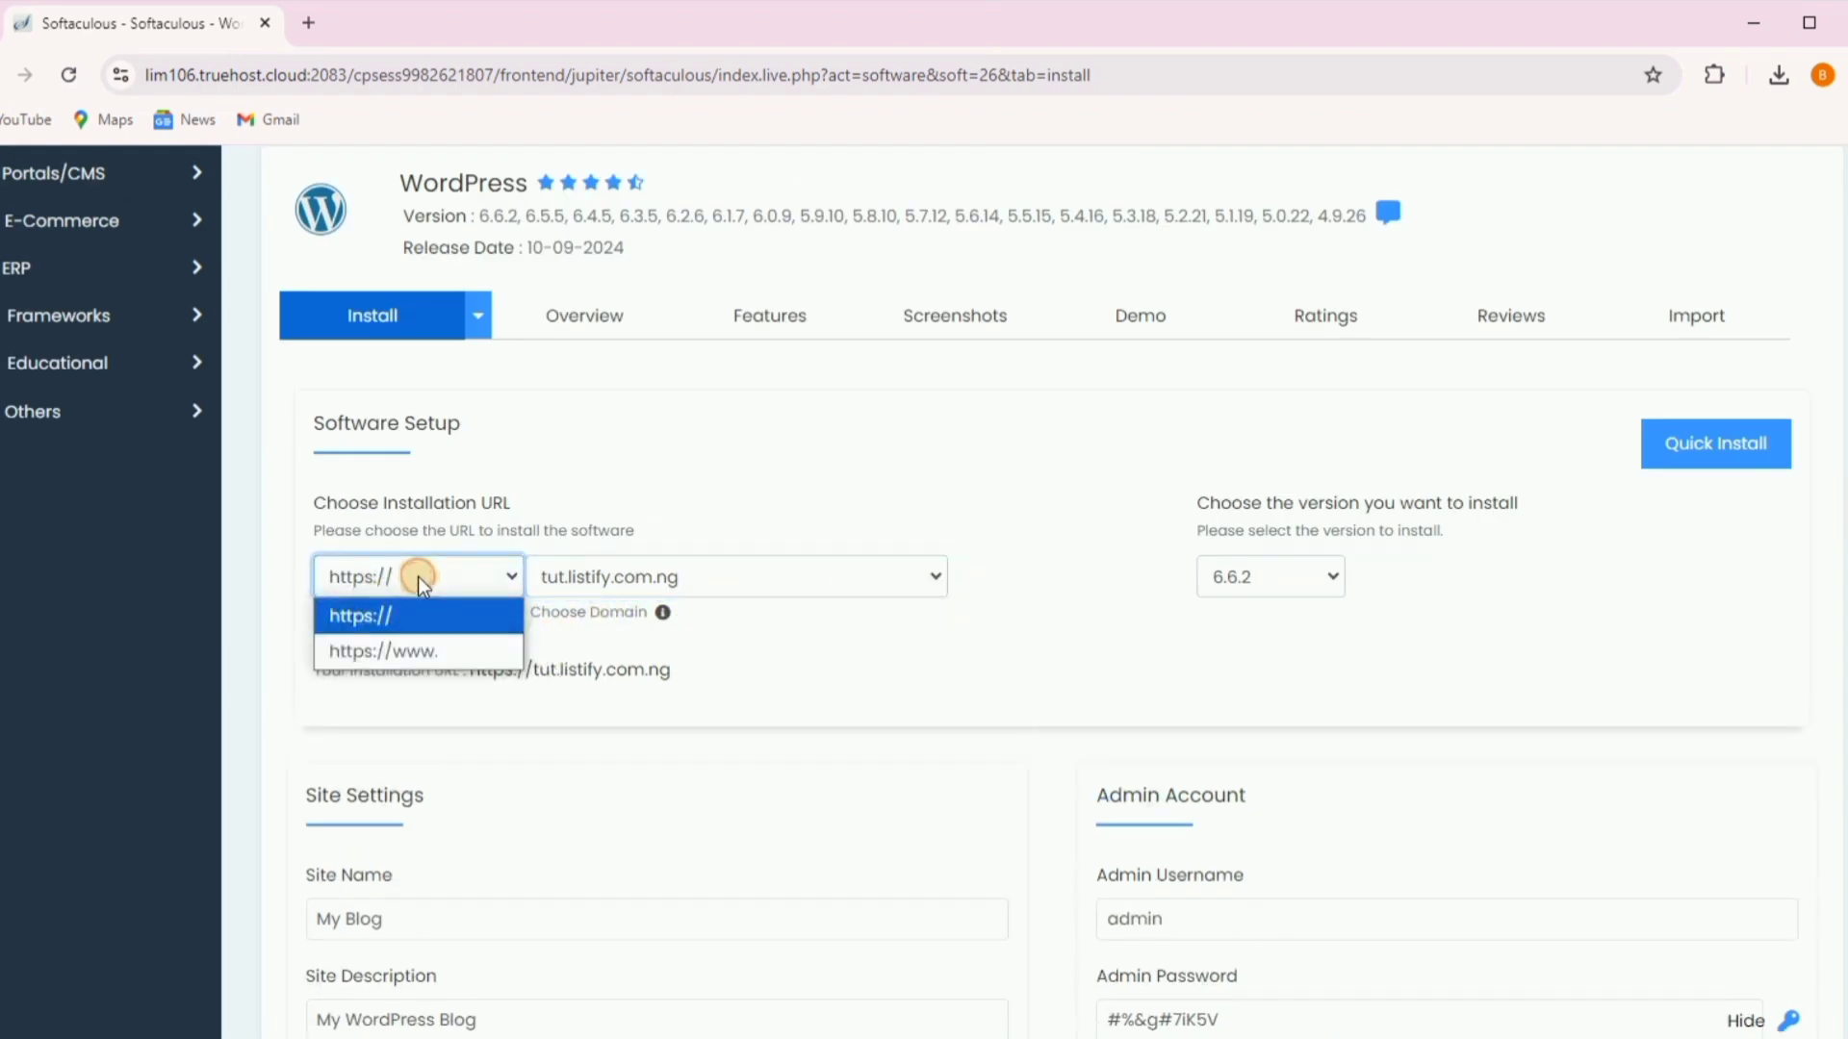
{"action": "left_click", "coordinate": [425, 626]}
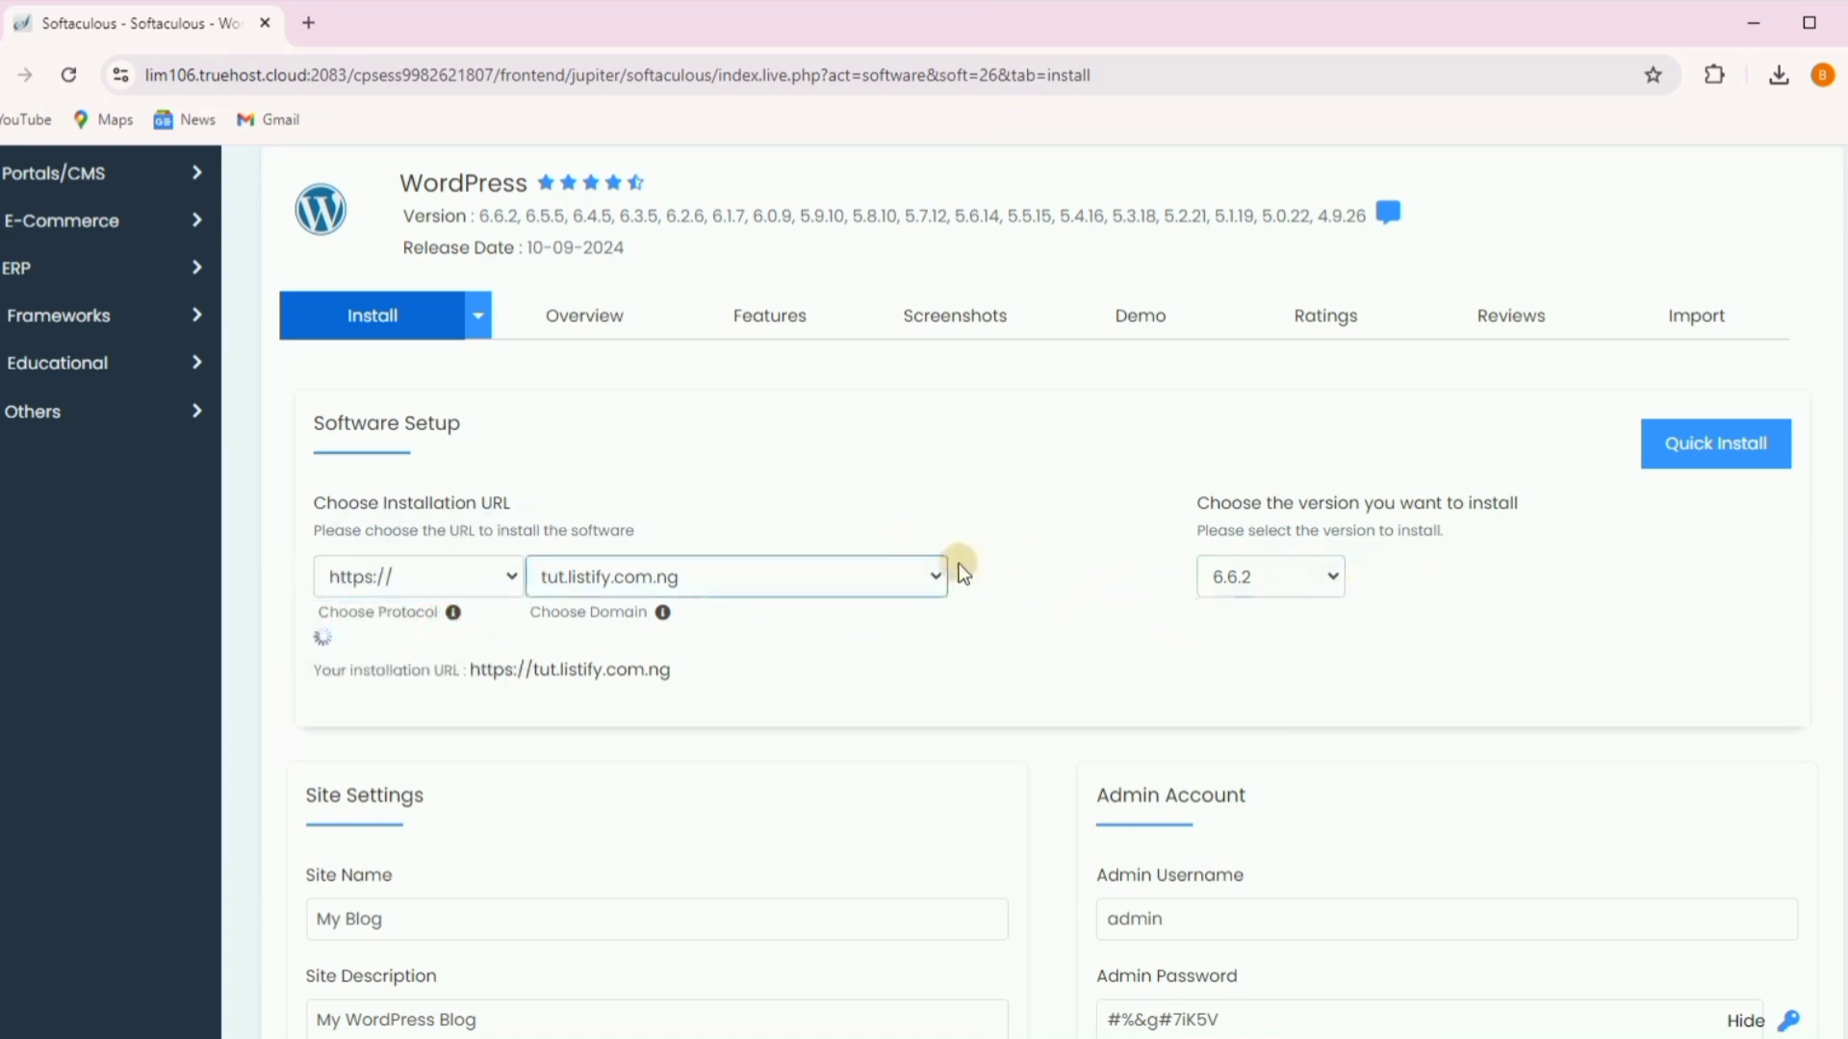
{"action": "scroll", "coordinate": [1058, 597], "scroll_direction": "down", "scroll_amount": 2}
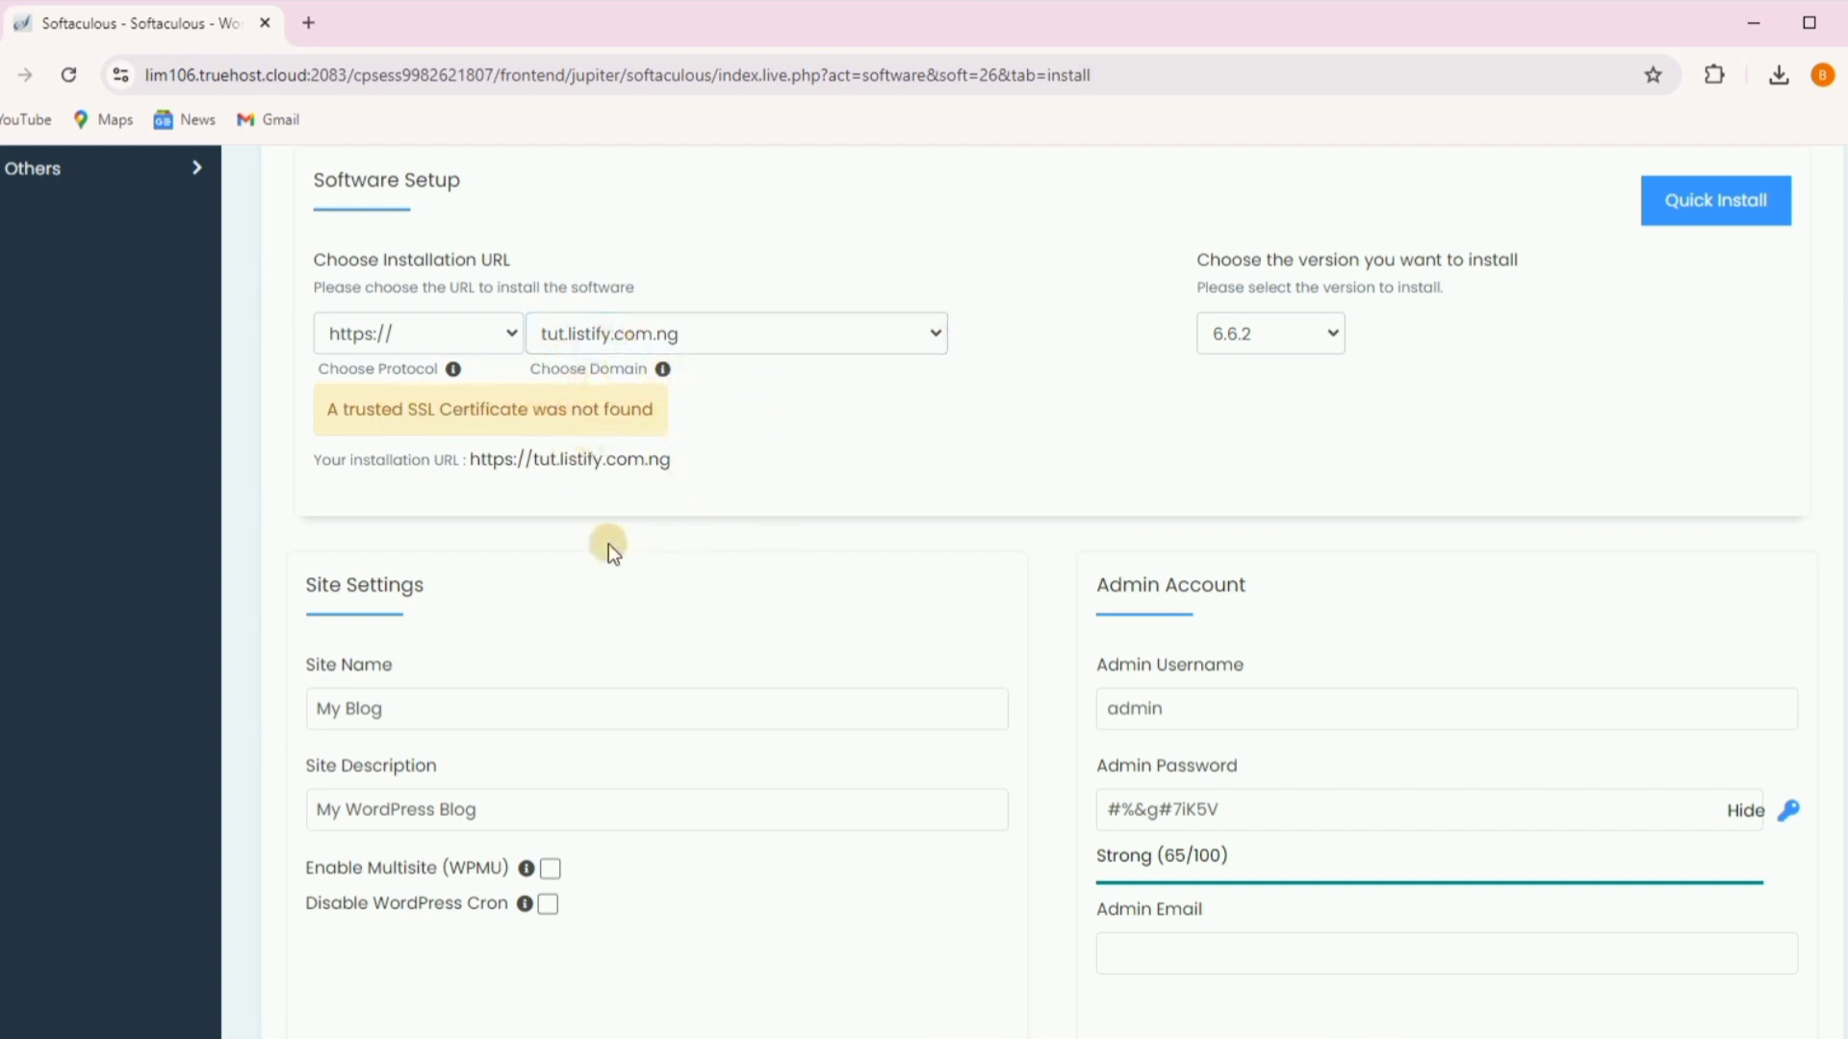
{"action": "scroll", "coordinate": [643, 585], "scroll_direction": "down", "scroll_amount": 2}
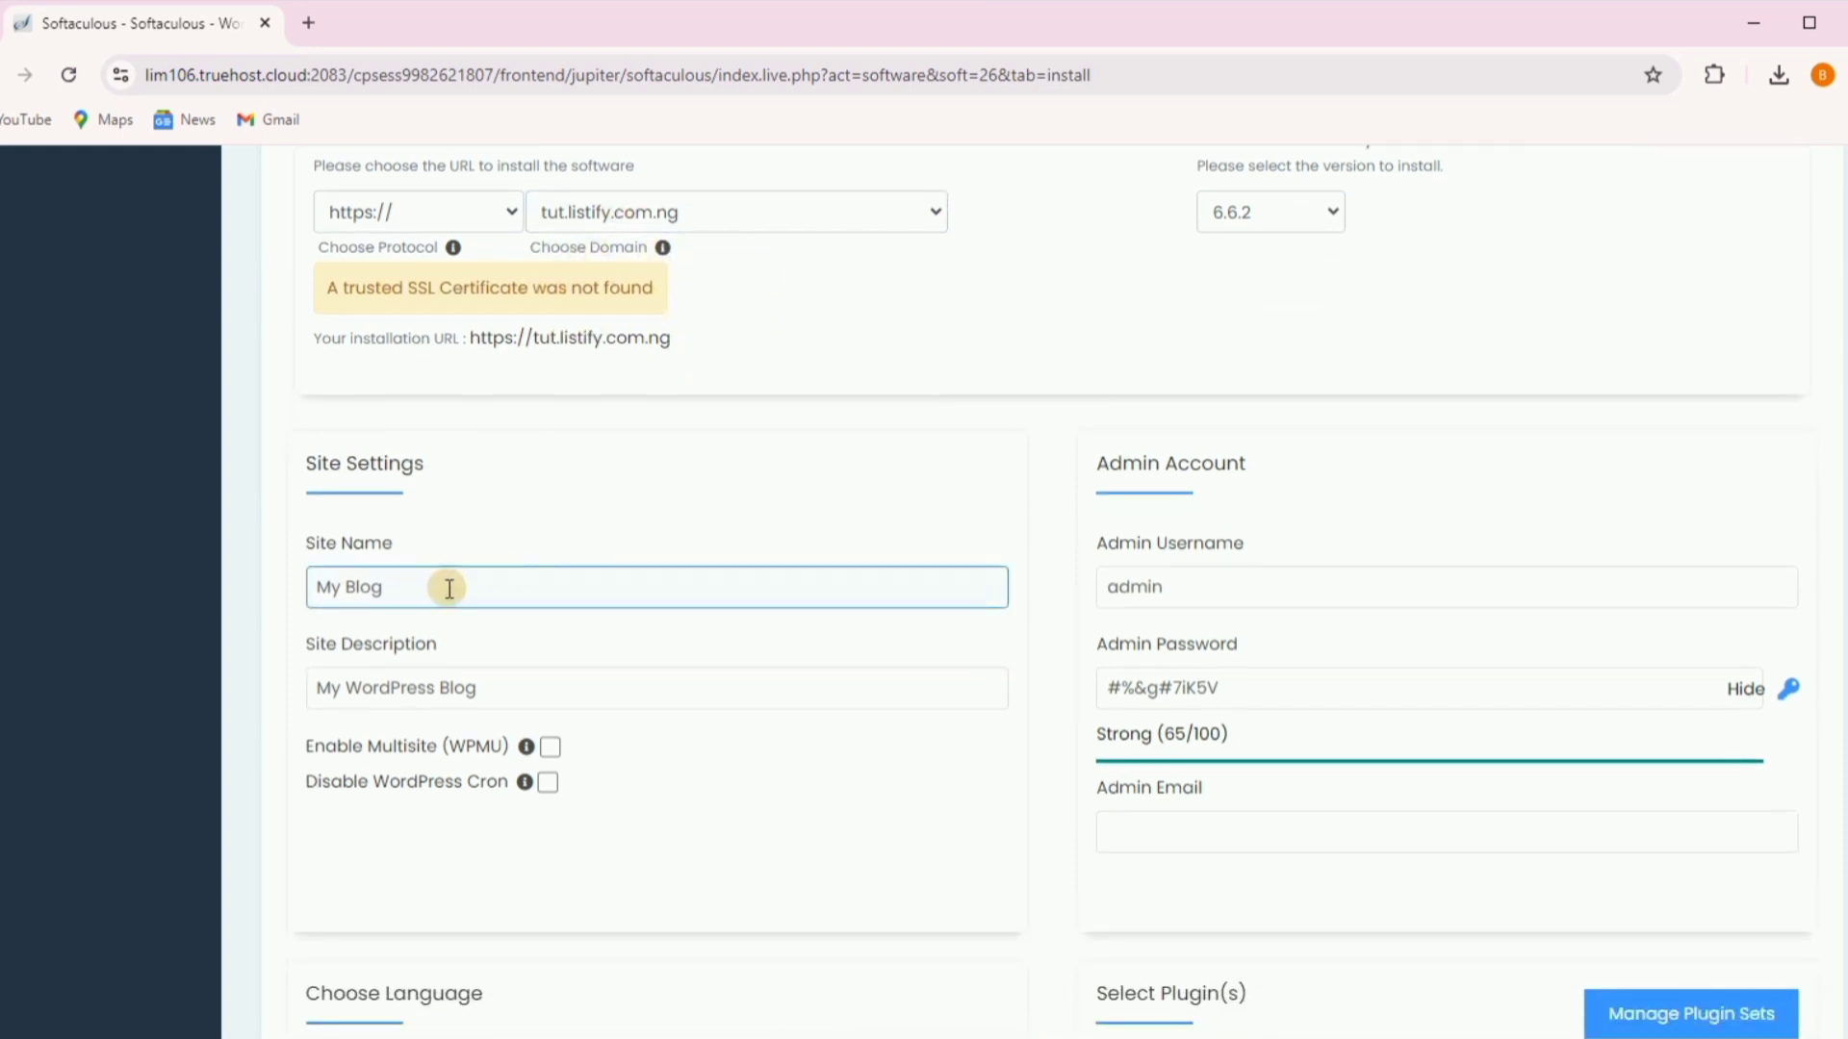
- Name the site Tutorial, describe it 'Learn how create stunning websites with wordpress', clear admin username
{"action": "left_click", "coordinate": [448, 588]}
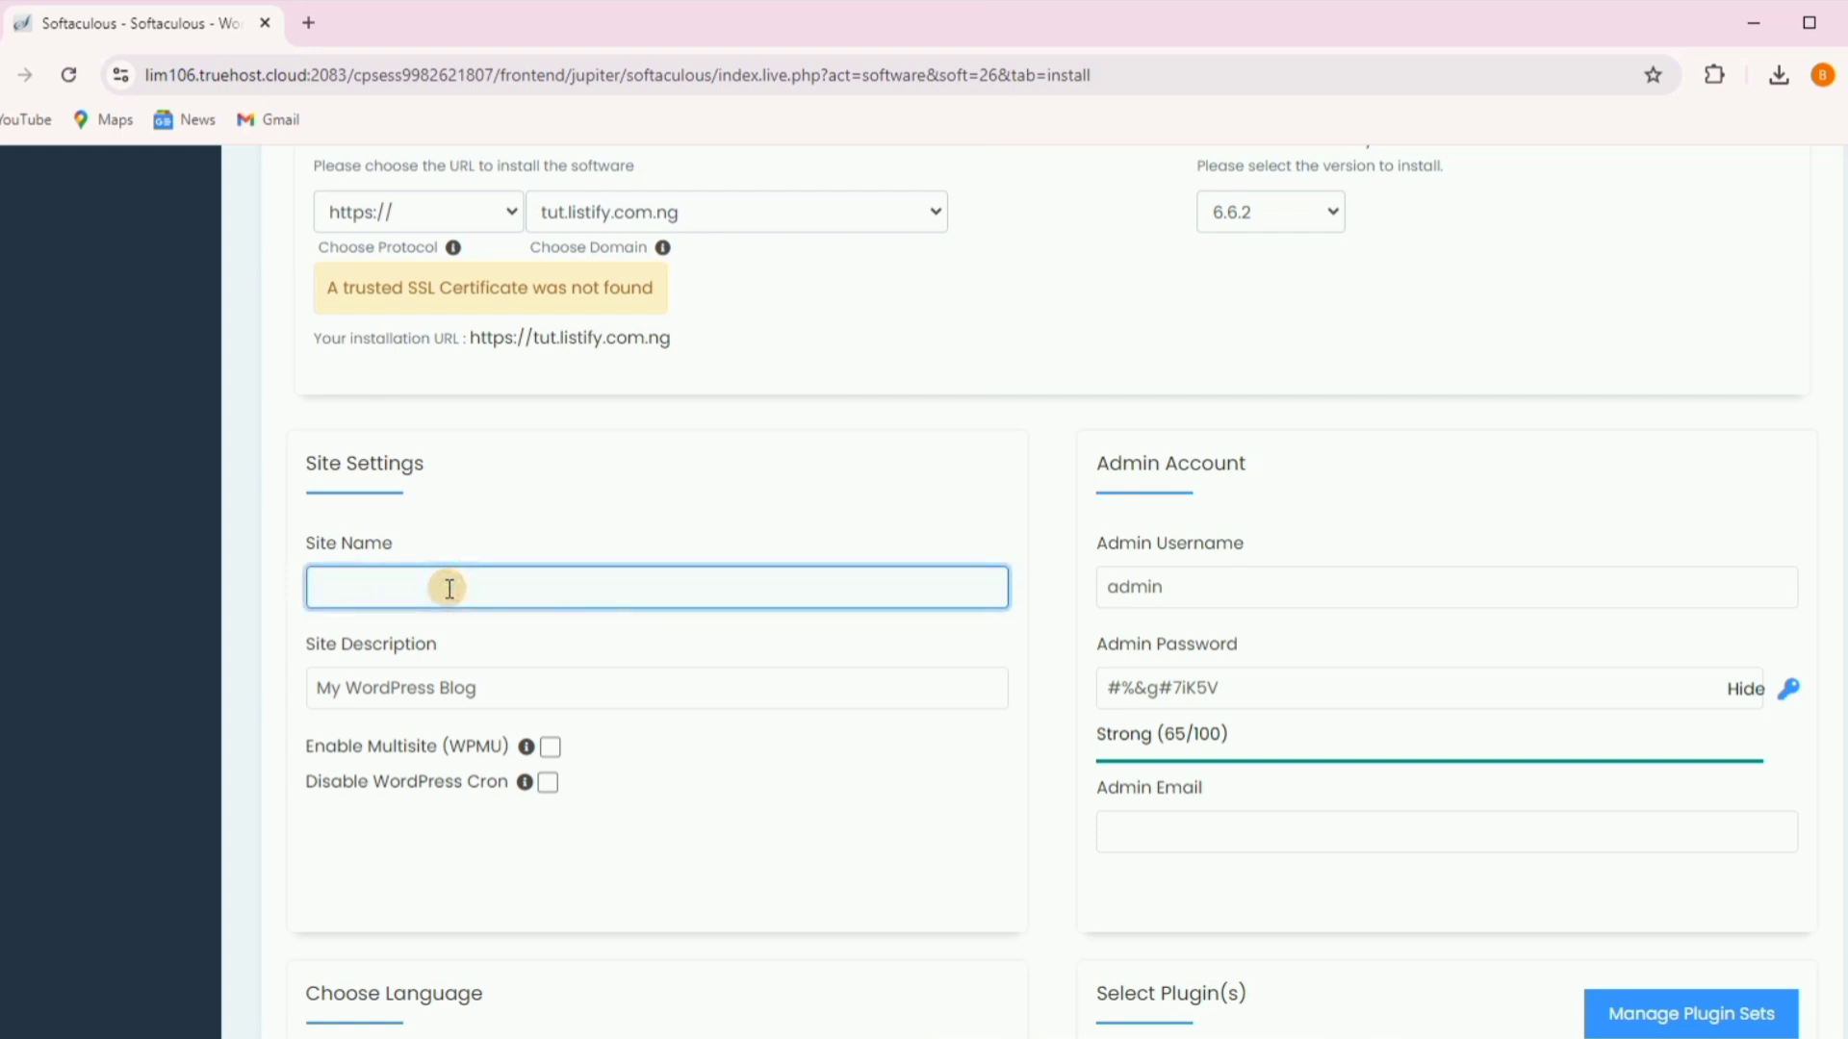
{"action": "type", "text": "Tutorial"}
{"action": "left_click", "coordinate": [511, 687]}
{"action": "left_click_drag", "start_coordinate": [511, 687], "coordinate": [320, 689]}
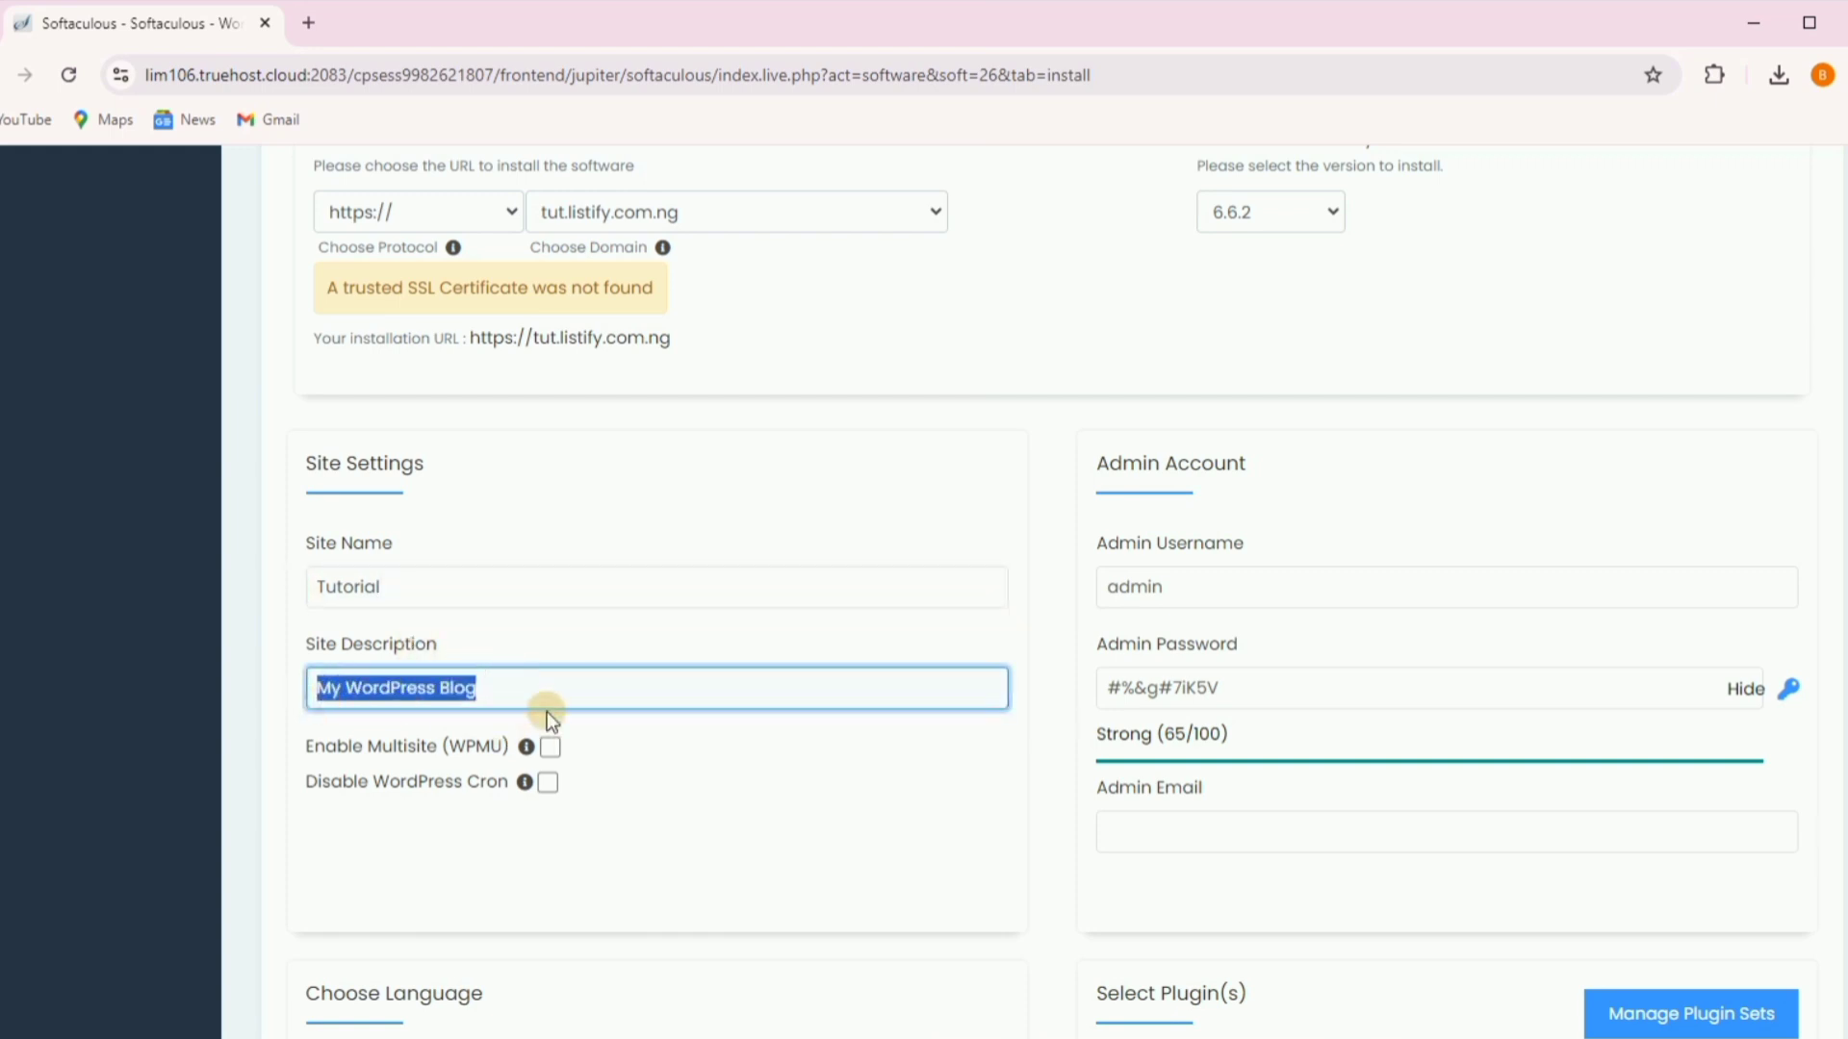
{"action": "type", "text": "Learn "}
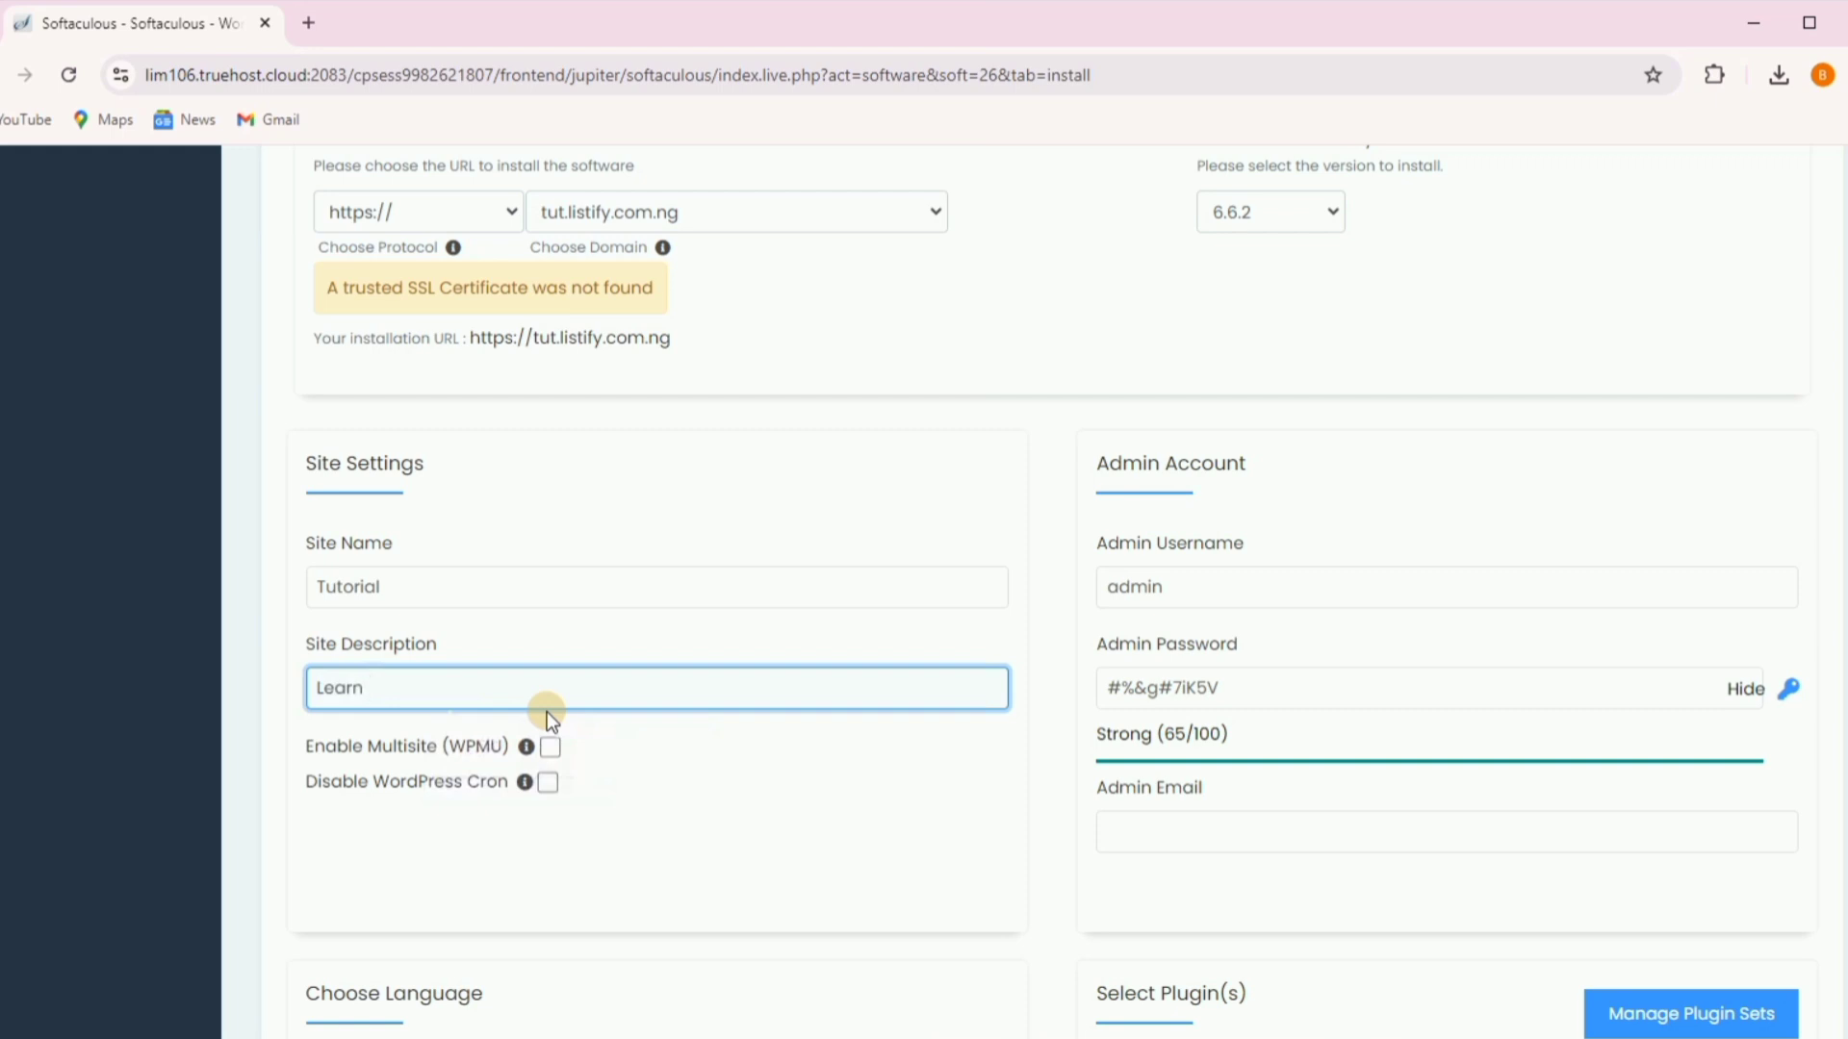
{"action": "type", "text": "how create stunning websi"}
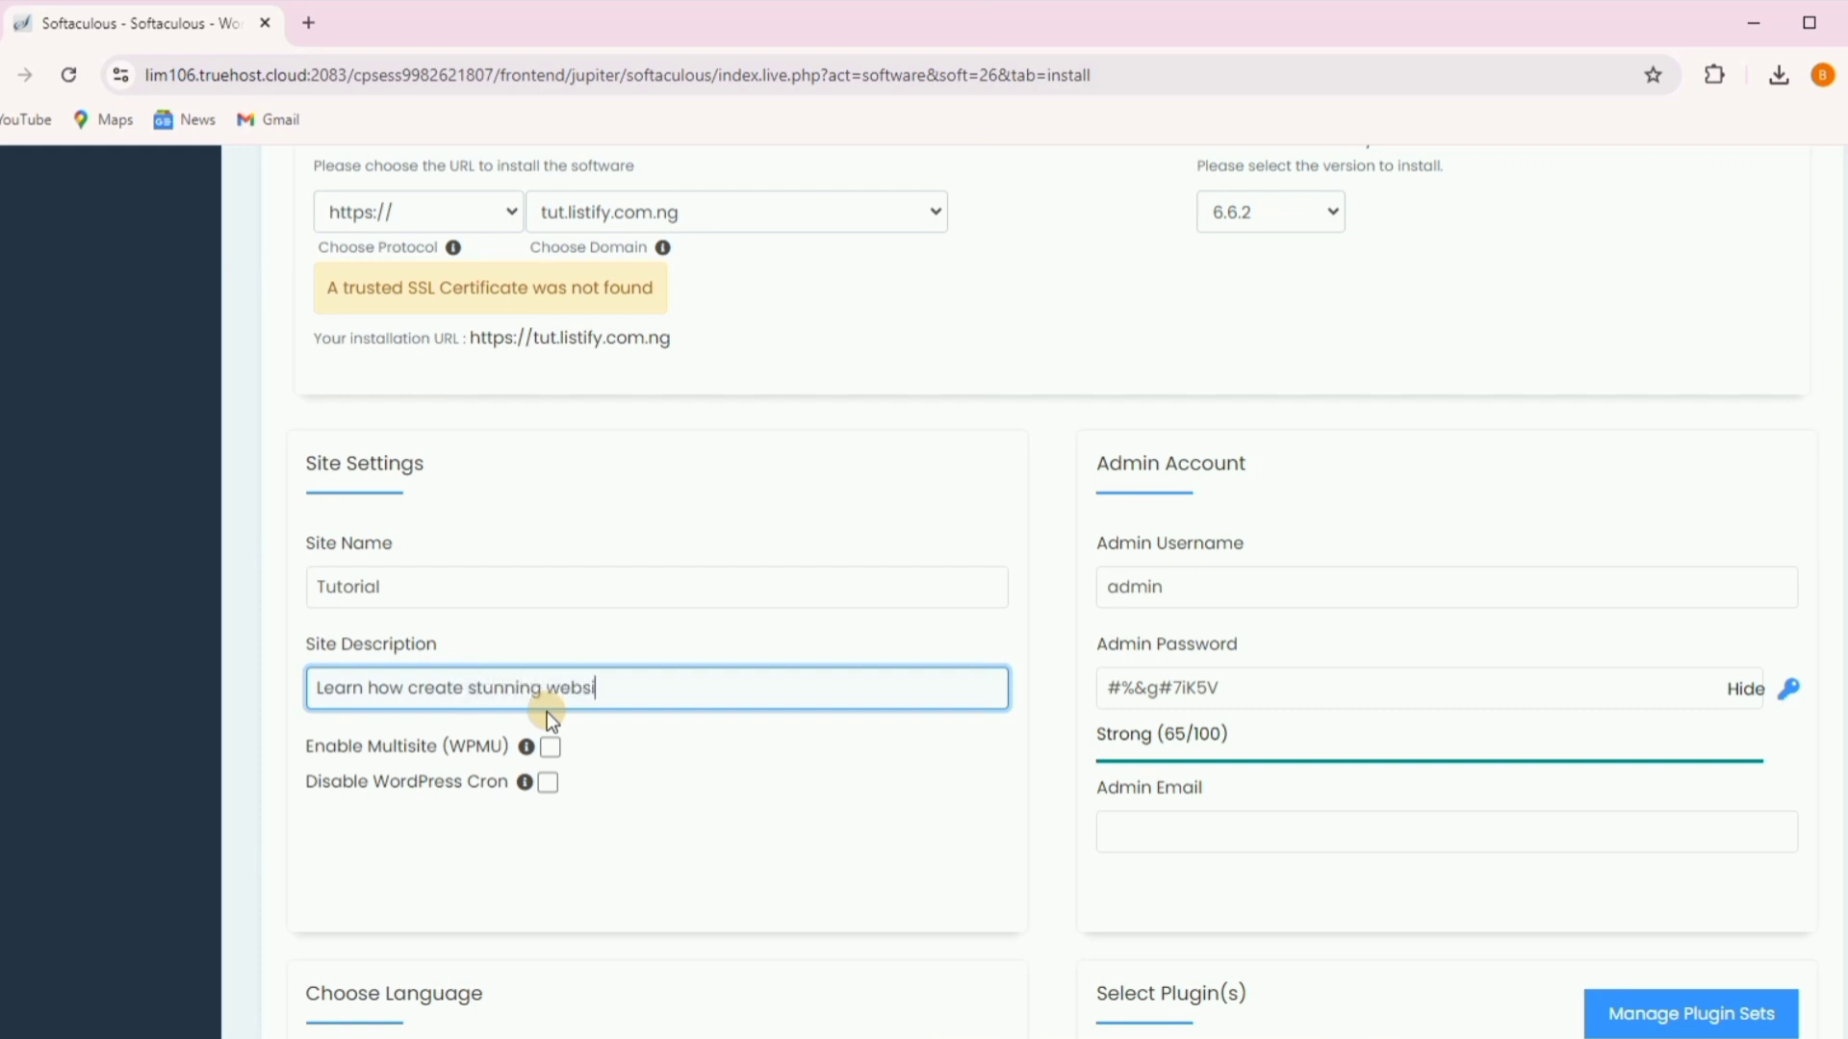
{"action": "type", "text": "tes with wordp"}
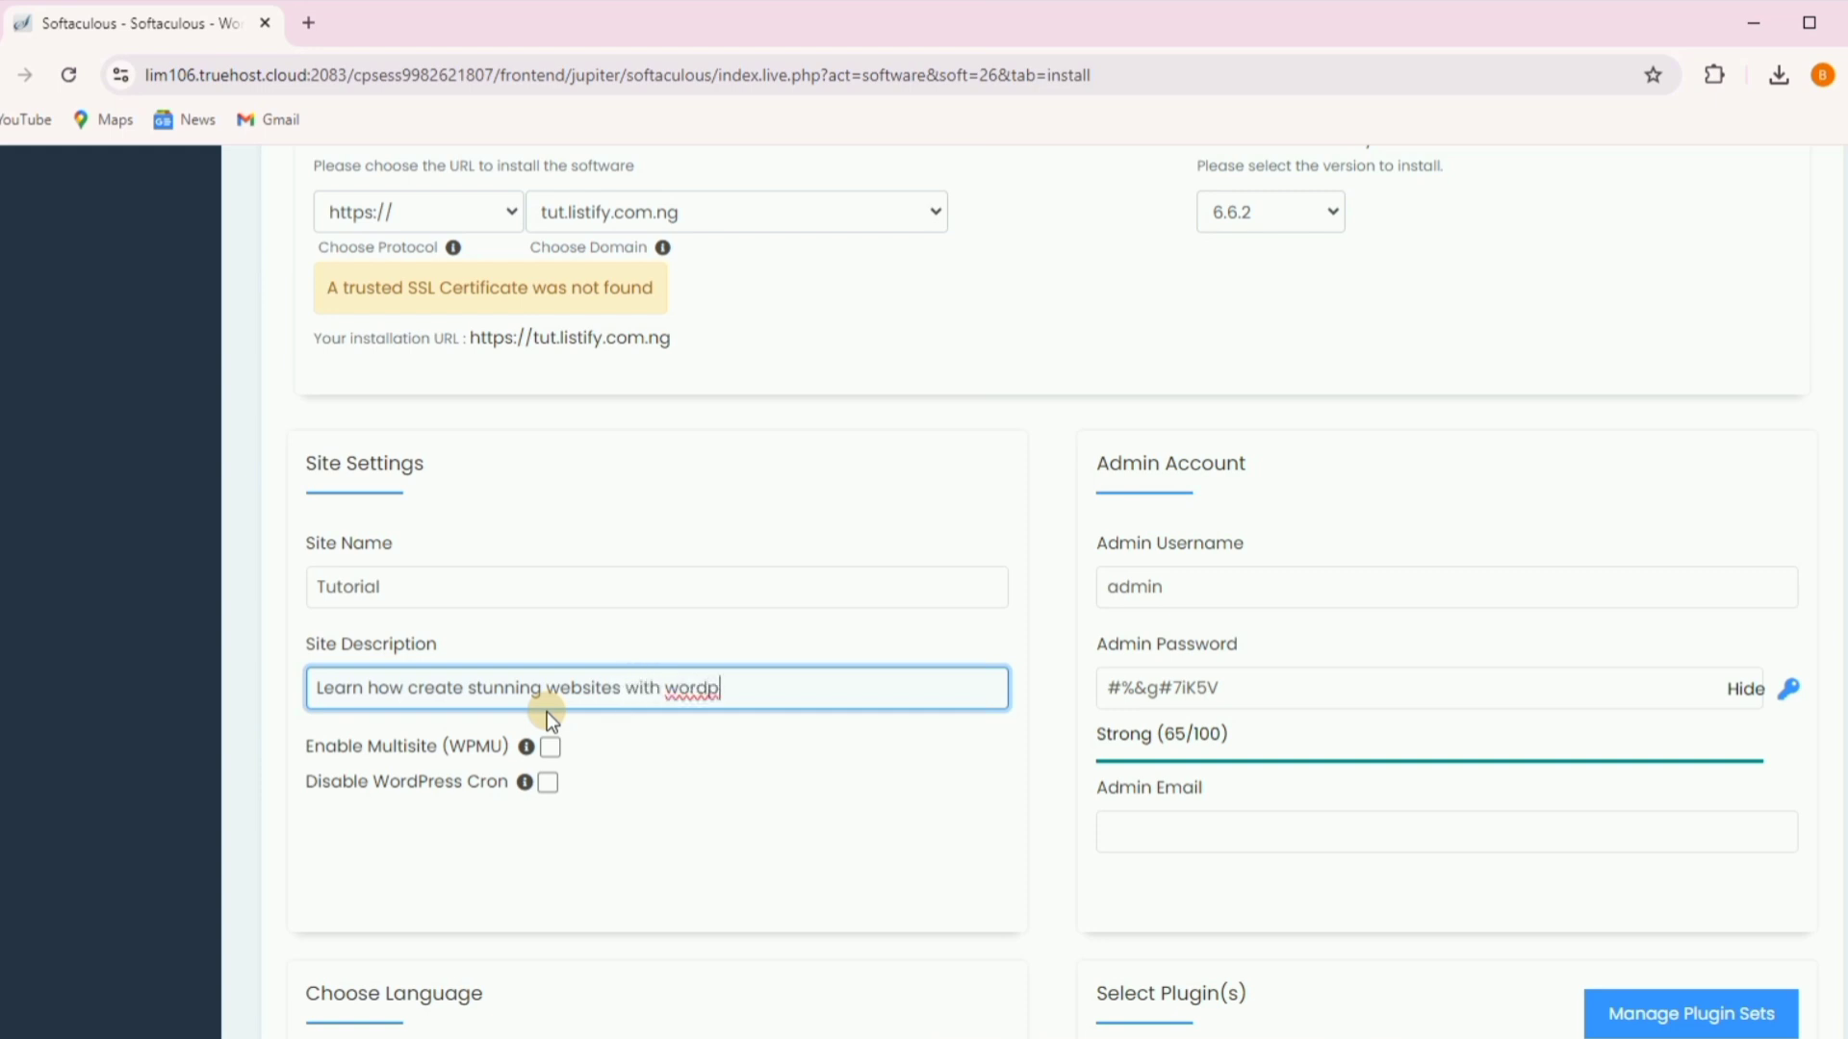
{"action": "key", "text": "BackSpace"}
{"action": "type", "text": "press"}
{"action": "left_click", "coordinate": [1176, 587]}
{"action": "key", "text": "BackSpace"}
{"action": "key", "text": "BackSpace"}
{"action": "key", "text": "BackSpace"}
{"action": "key", "text": "BackSpace"}
{"action": "key", "text": "BackSpace"}
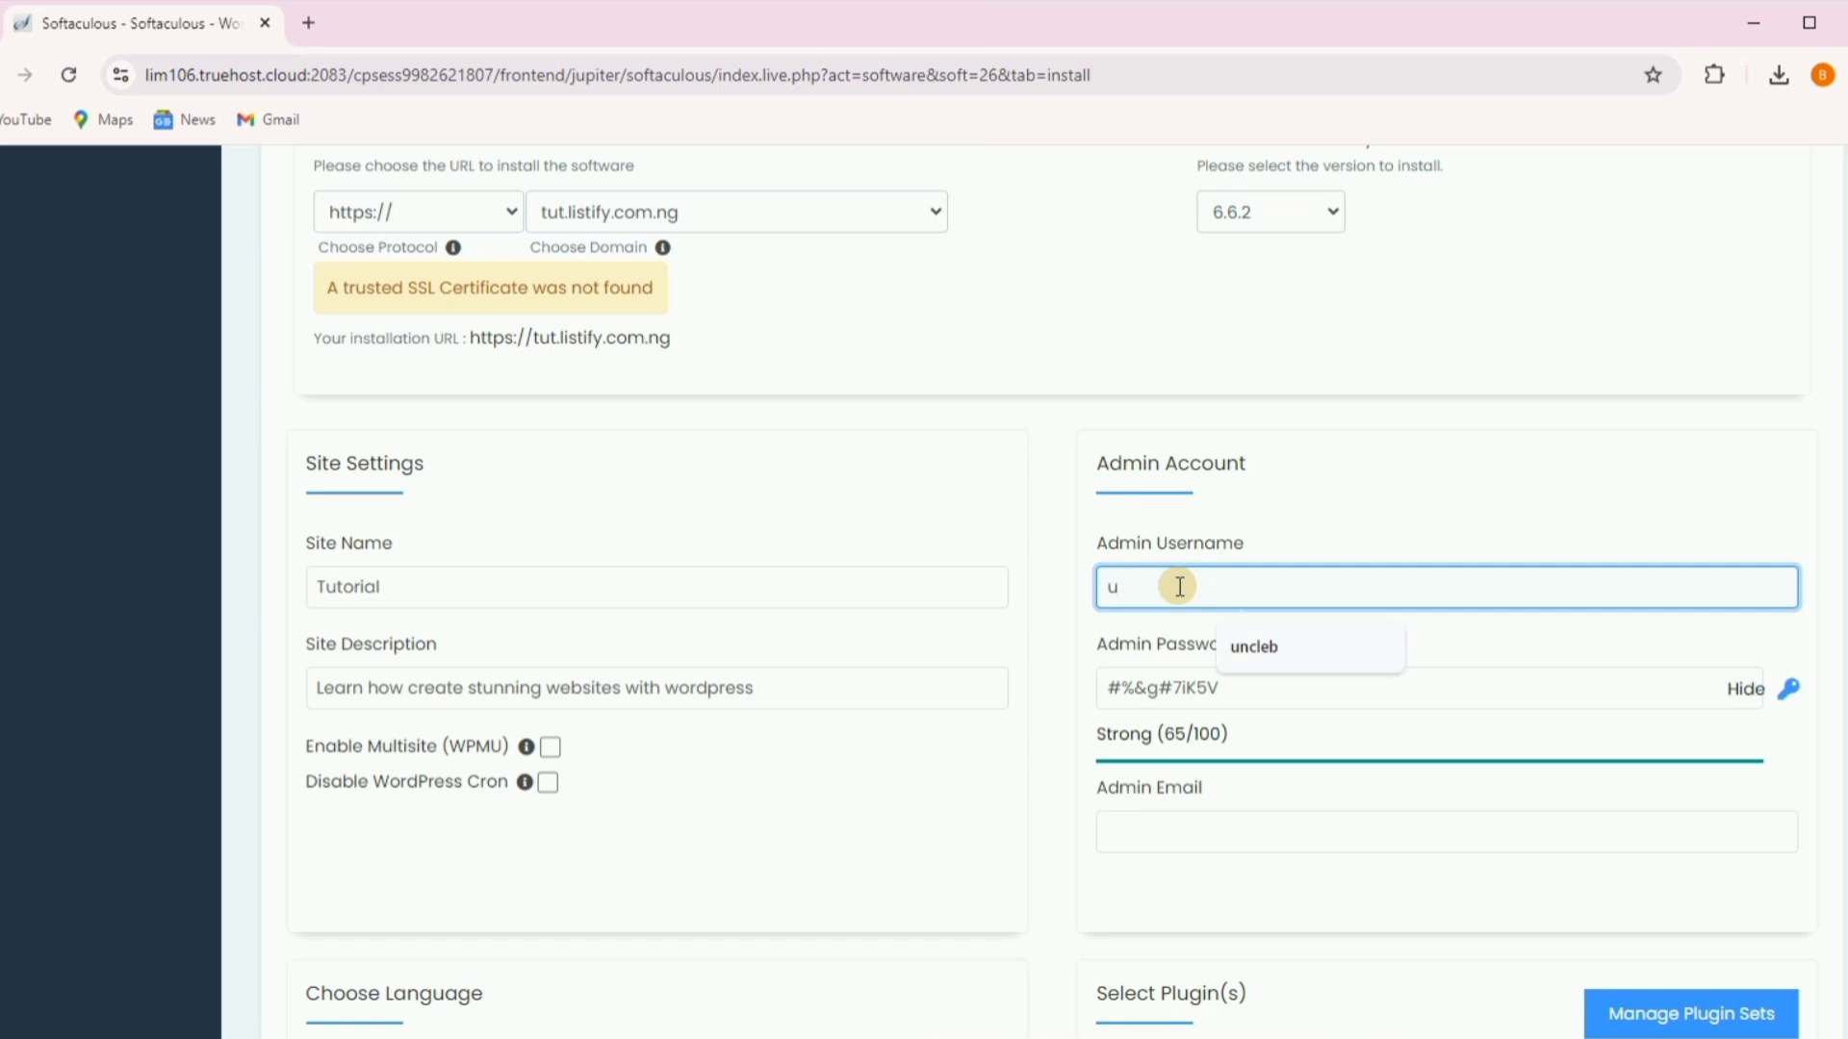
- Set a custom admin username and a masked Strong (68/100) admin password
{"action": "type", "text": "uncleb"}
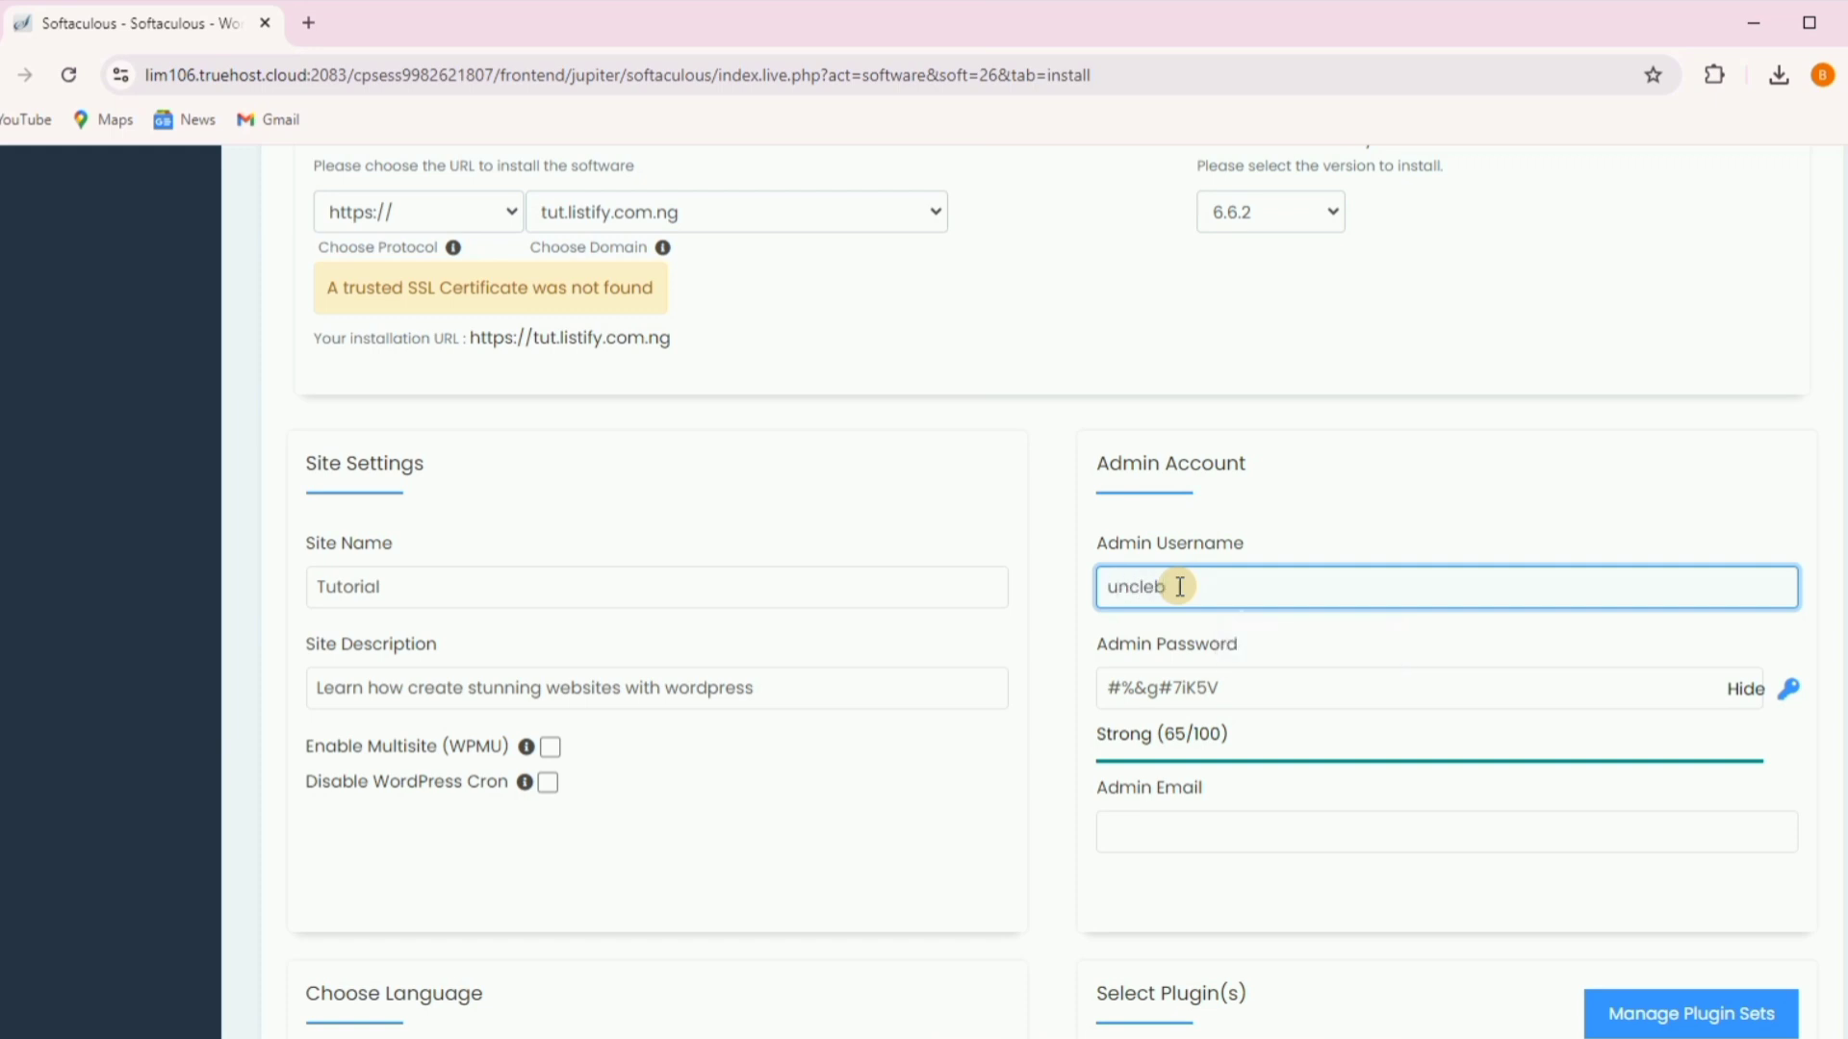
{"action": "left_click", "coordinate": [1742, 690]}
{"action": "left_click", "coordinate": [1301, 697]}
{"action": "key", "text": "BackSpace"}
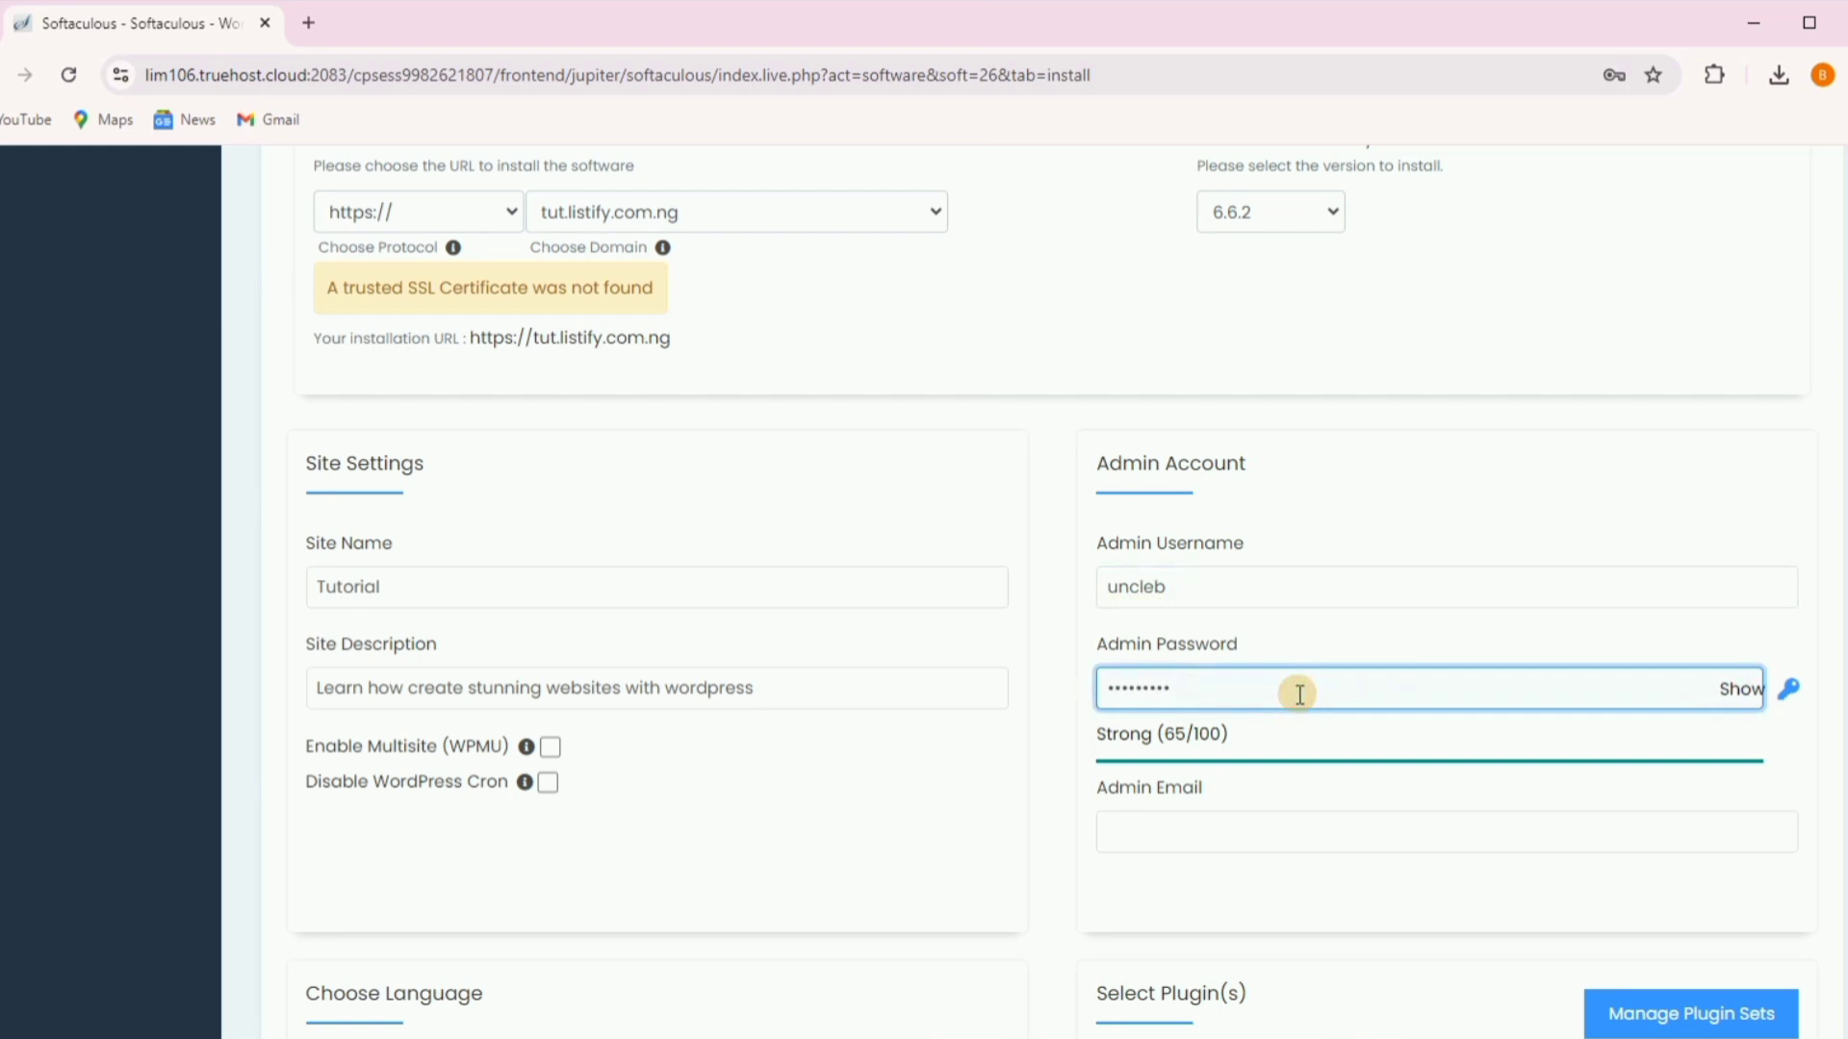
{"action": "key", "text": "BackSpace"}
{"action": "key", "text": "BackSpace"}
{"action": "key", "text": "BackSpace"}
{"action": "key", "text": "BackSpace"}
{"action": "key", "text": "BackSpace"}
{"action": "key", "text": "BackSpace"}
{"action": "key", "text": "BackSpace"}
{"action": "key", "text": "BackSpace"}
{"action": "key", "text": "BackSpace"}
{"action": "type", "text": "•••"}
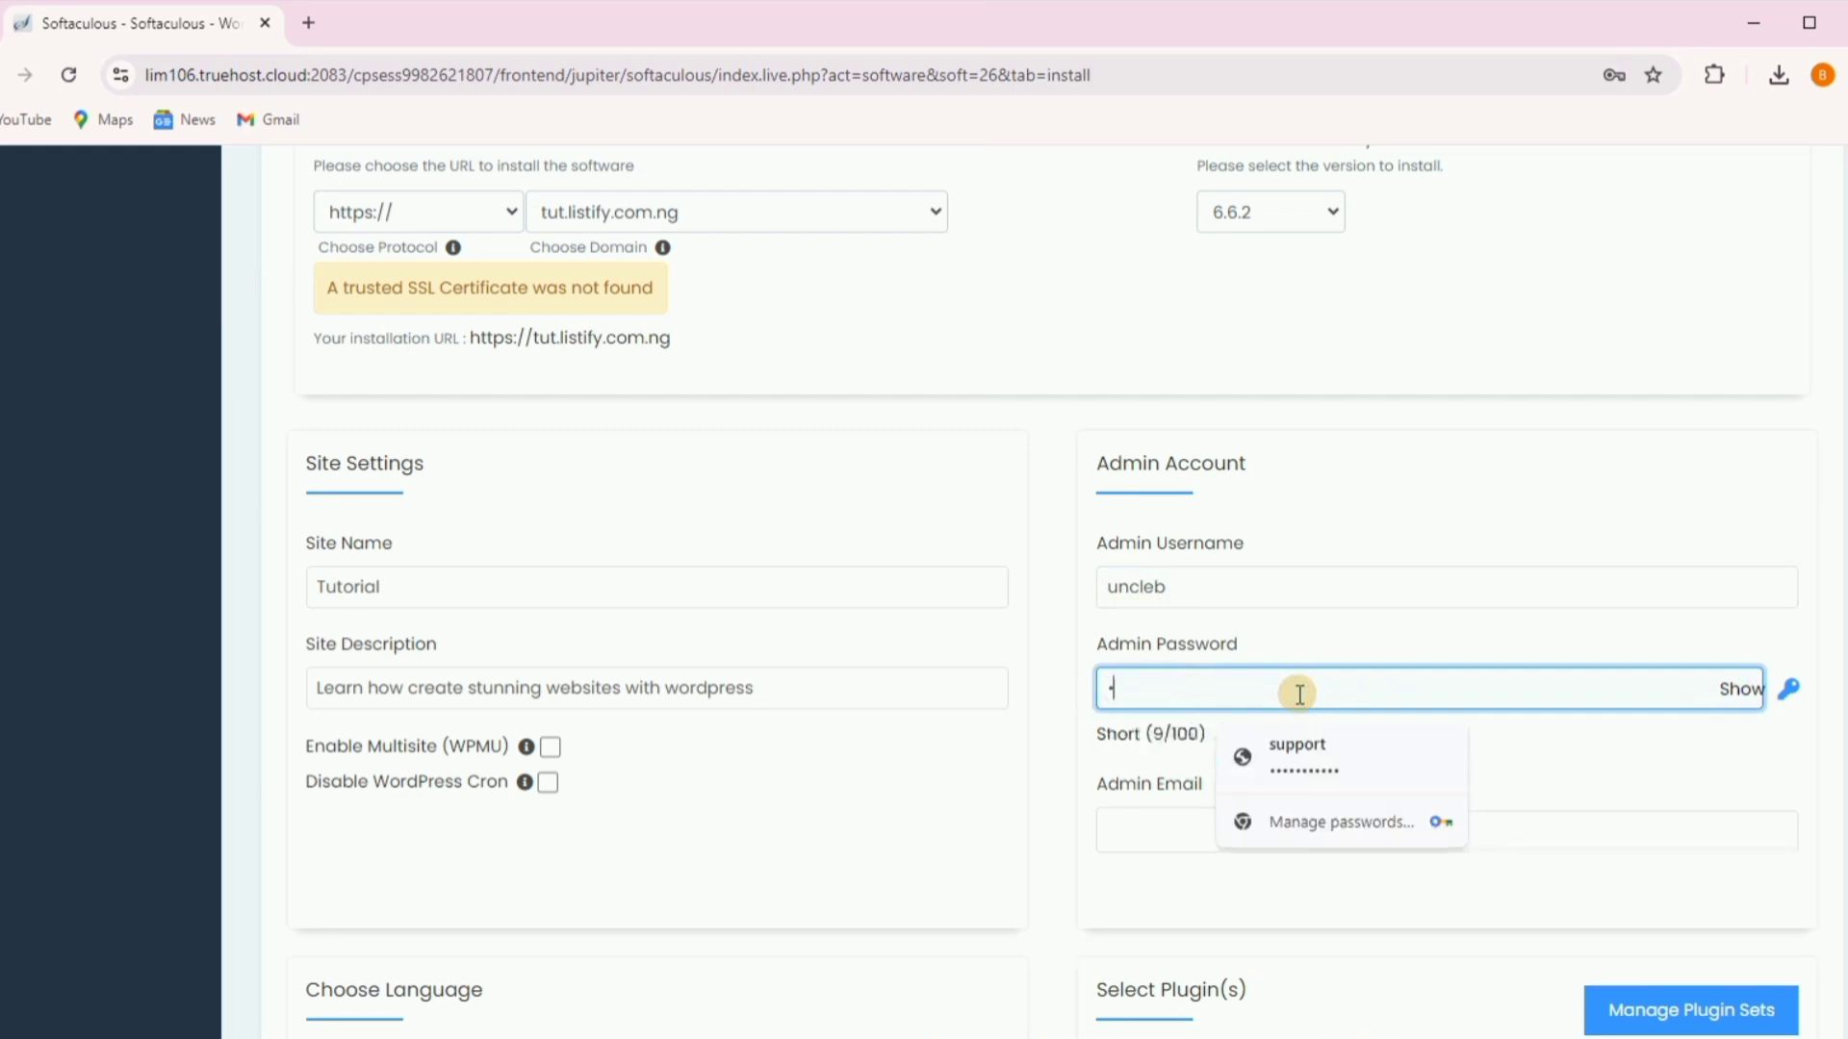
{"action": "type", "text": "••••••••"}
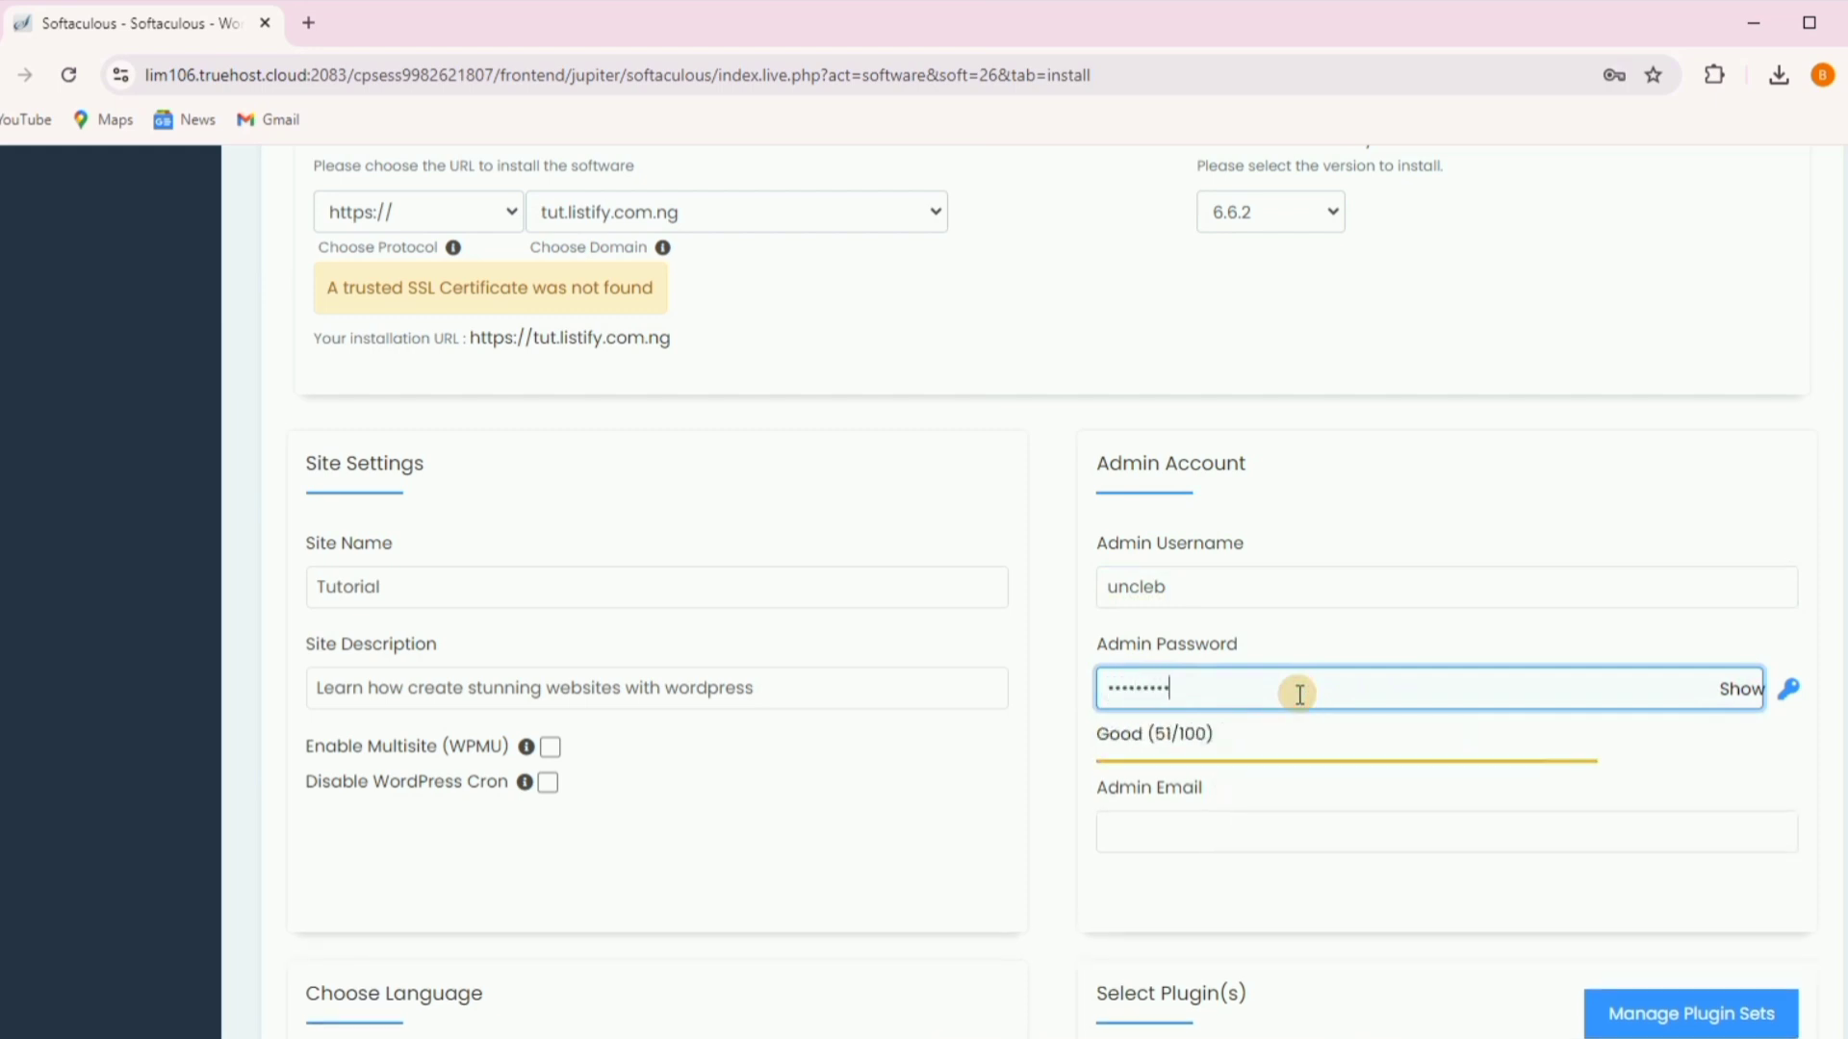
{"action": "type", "text": "•"}
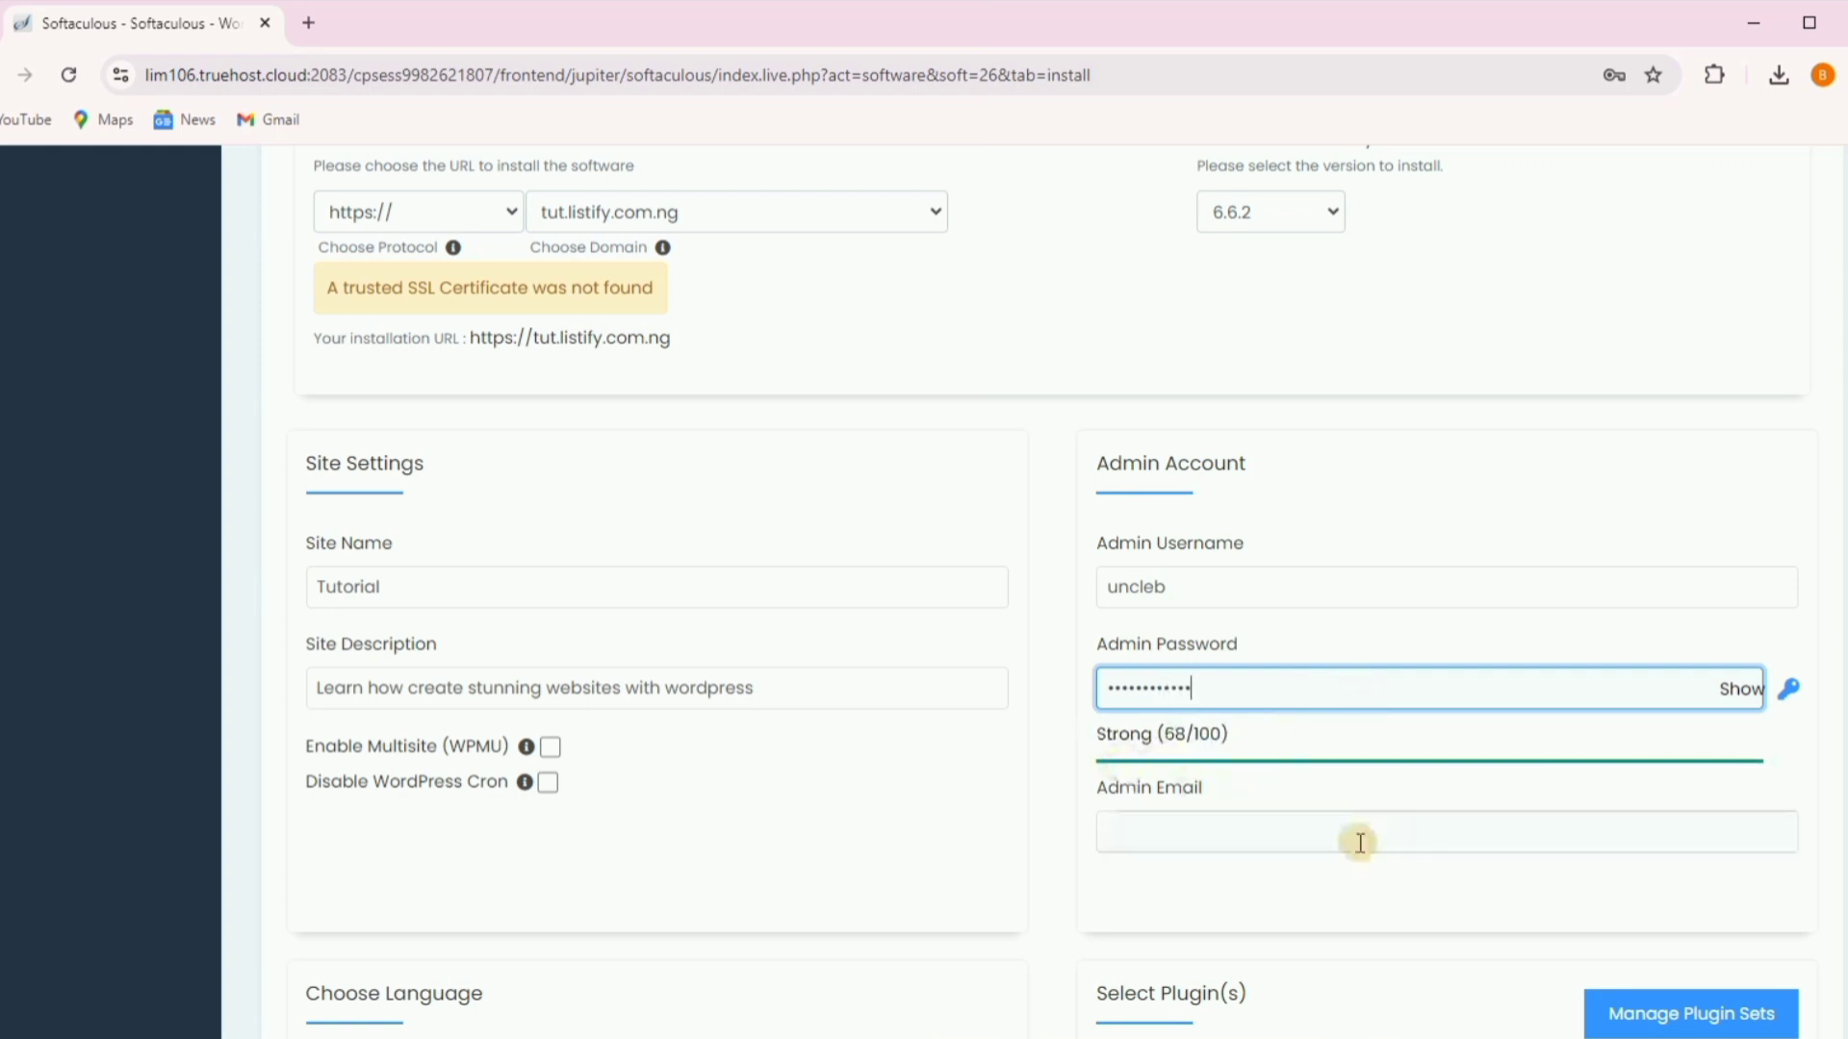
- Fill in the admin account's email address
{"action": "left_click", "coordinate": [1177, 837]}
{"action": "scroll", "coordinate": [1184, 835], "scroll_direction": "down", "scroll_amount": 4}
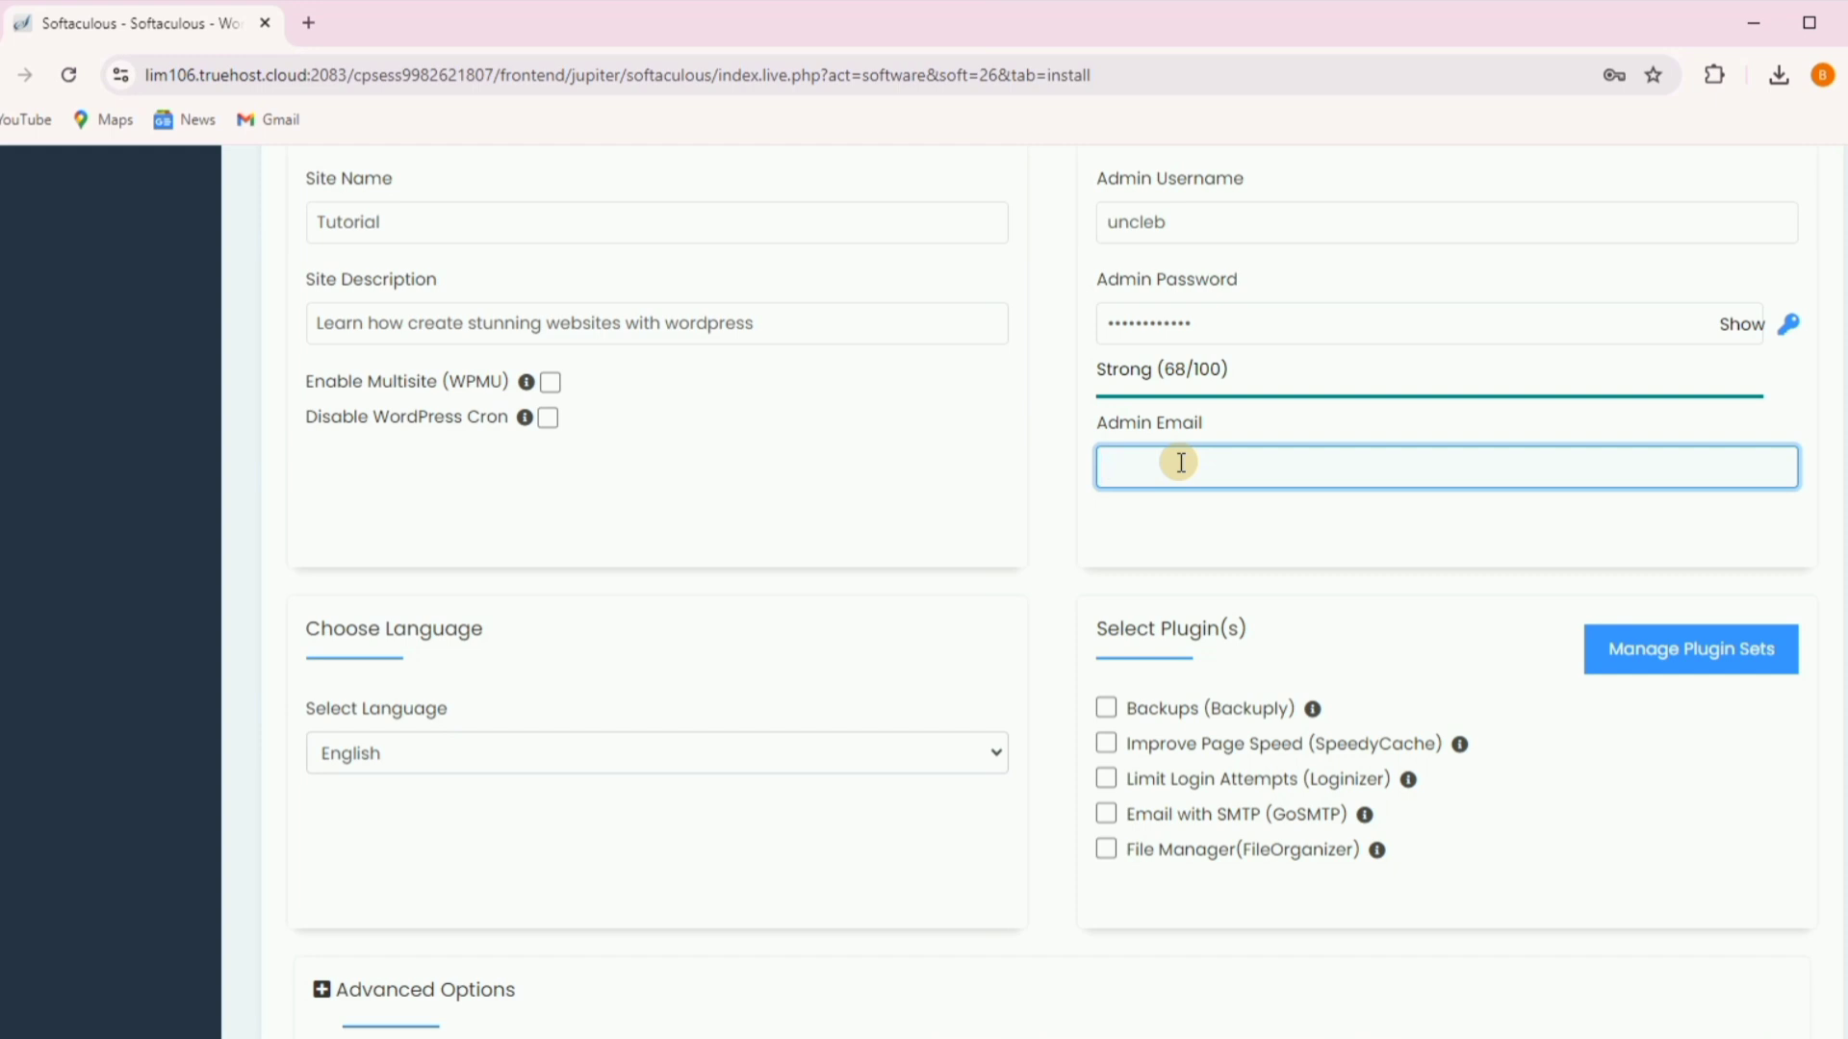
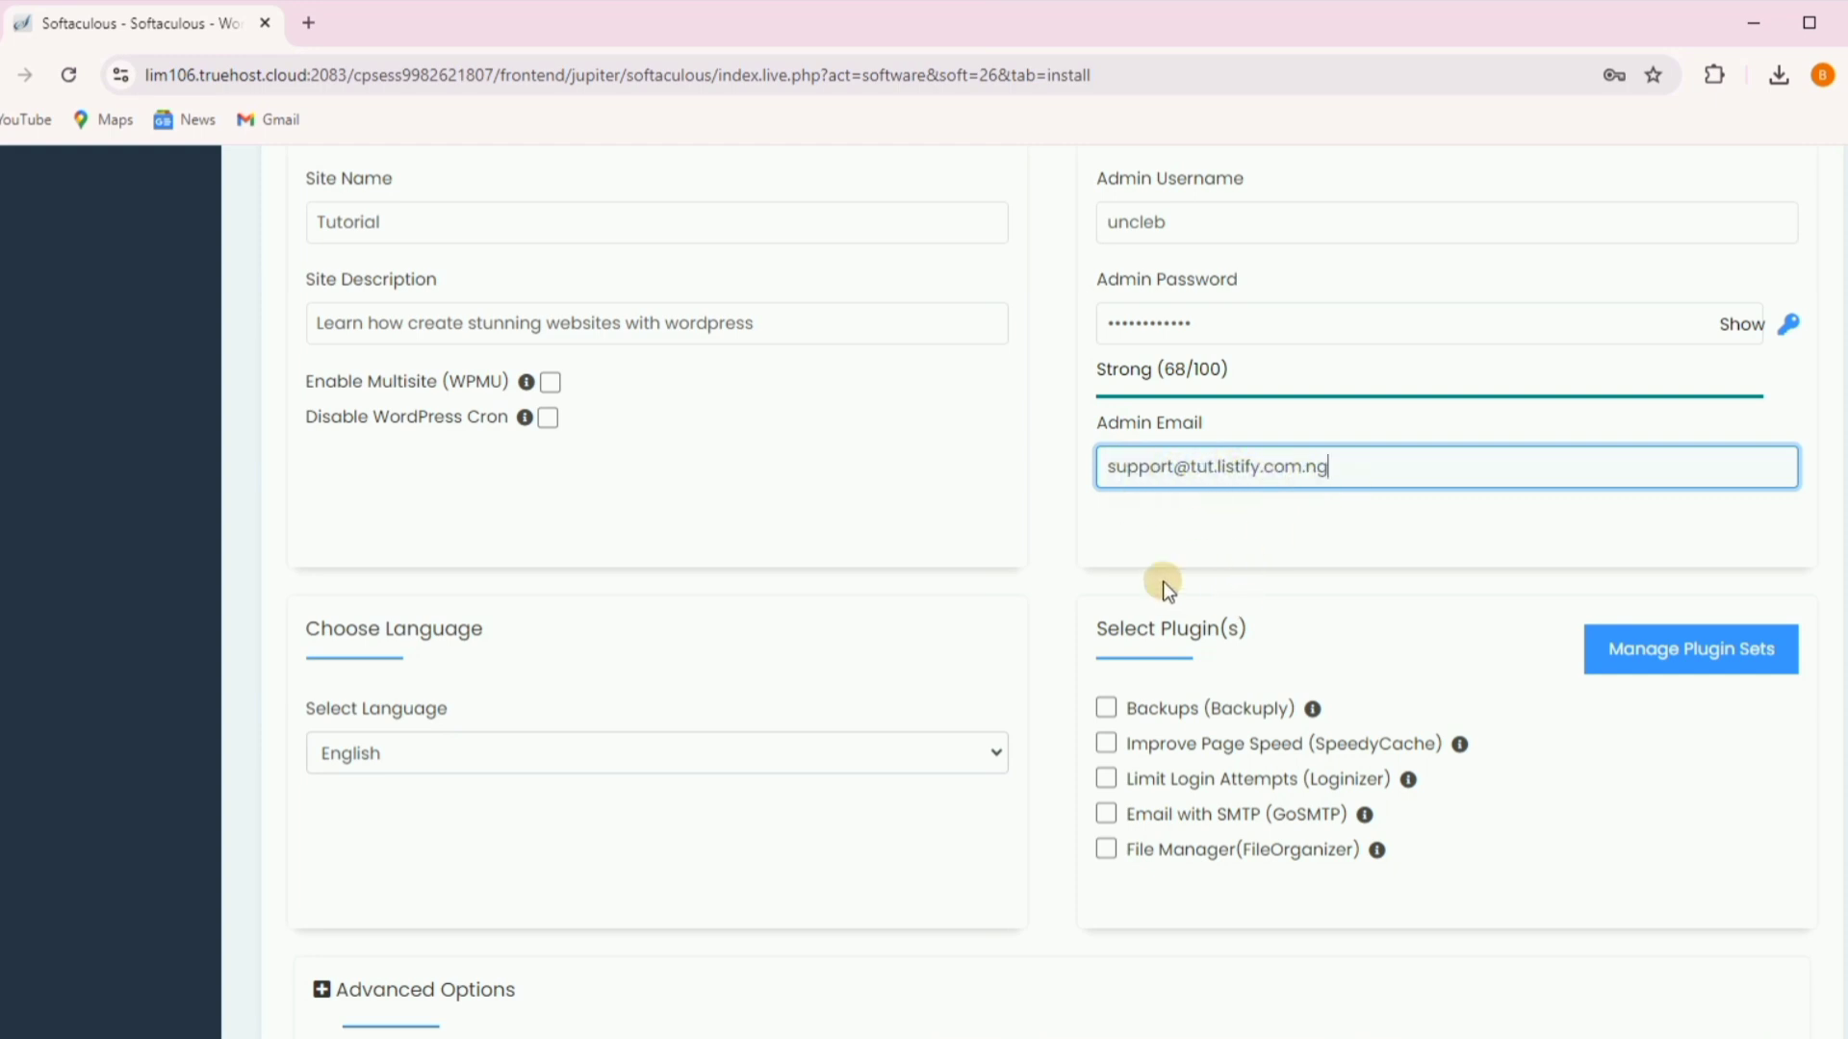
- Run the WordPress install and dismiss Chrome's save-password prompt
{"action": "scroll", "coordinate": [1105, 556], "scroll_direction": "down", "scroll_amount": 5}
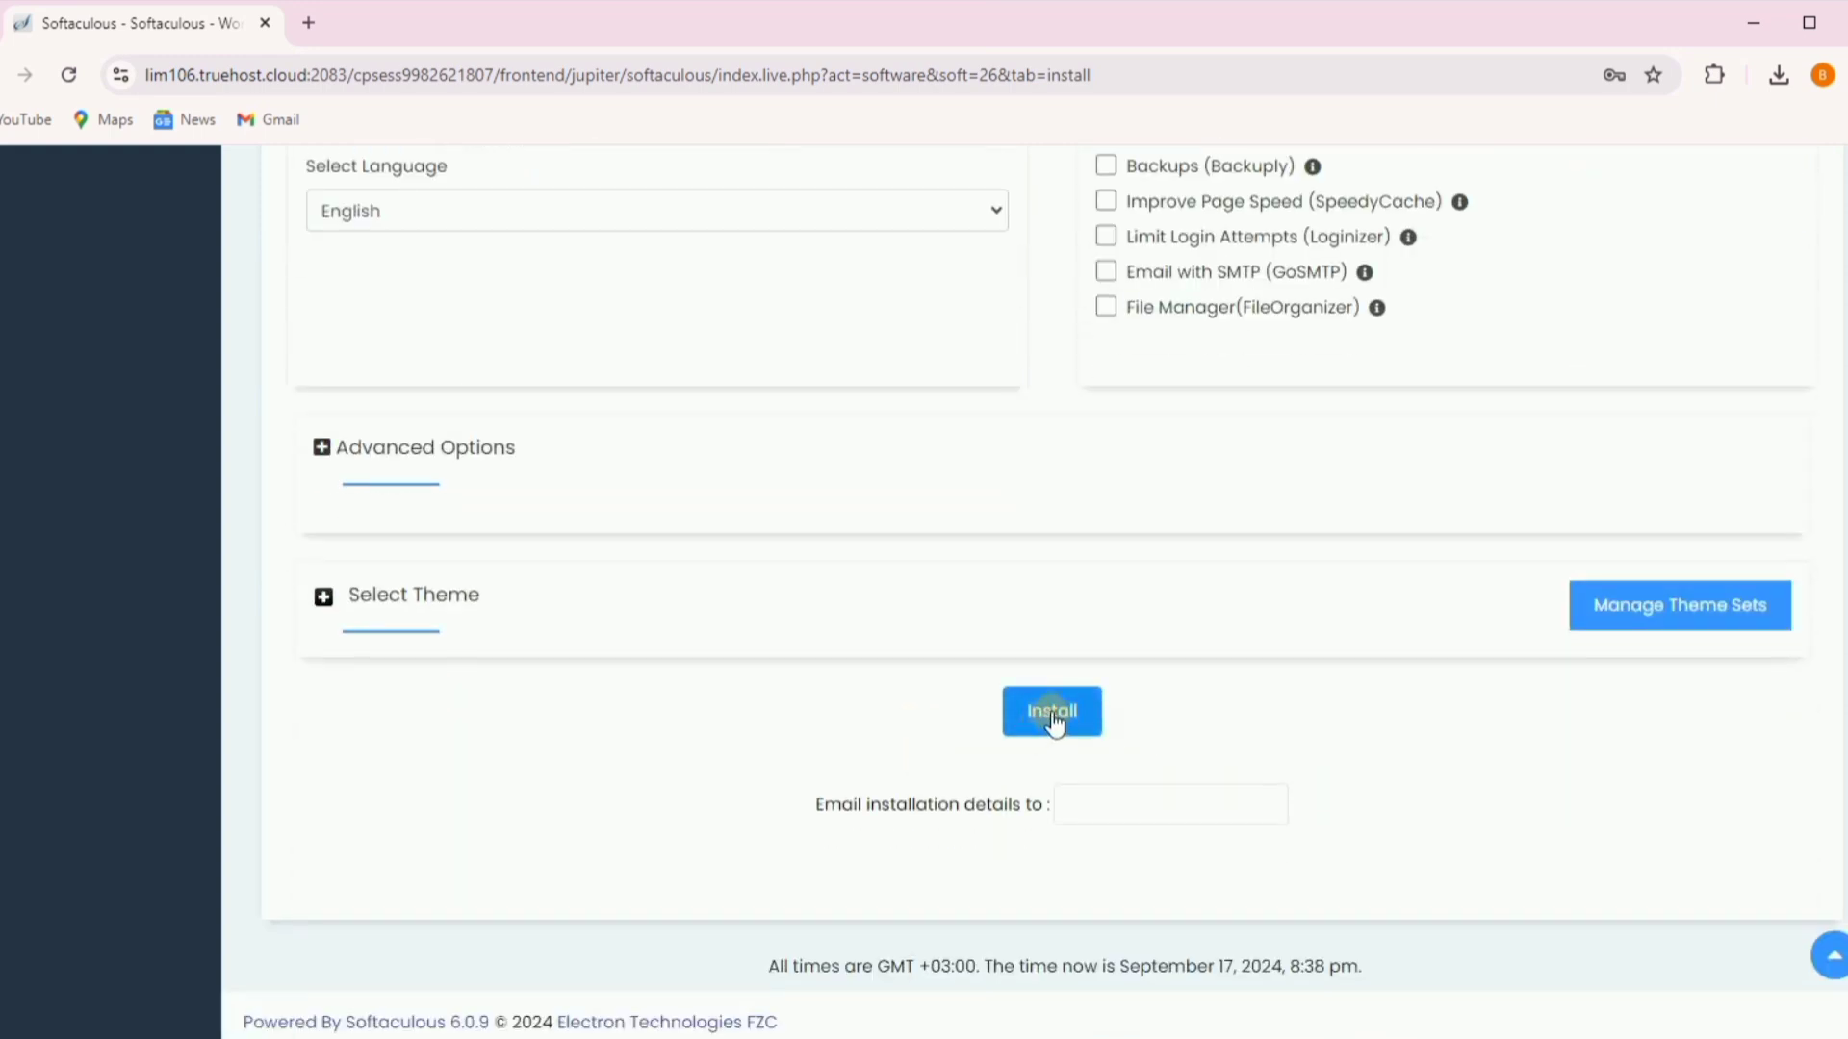
{"action": "left_click", "coordinate": [1053, 717]}
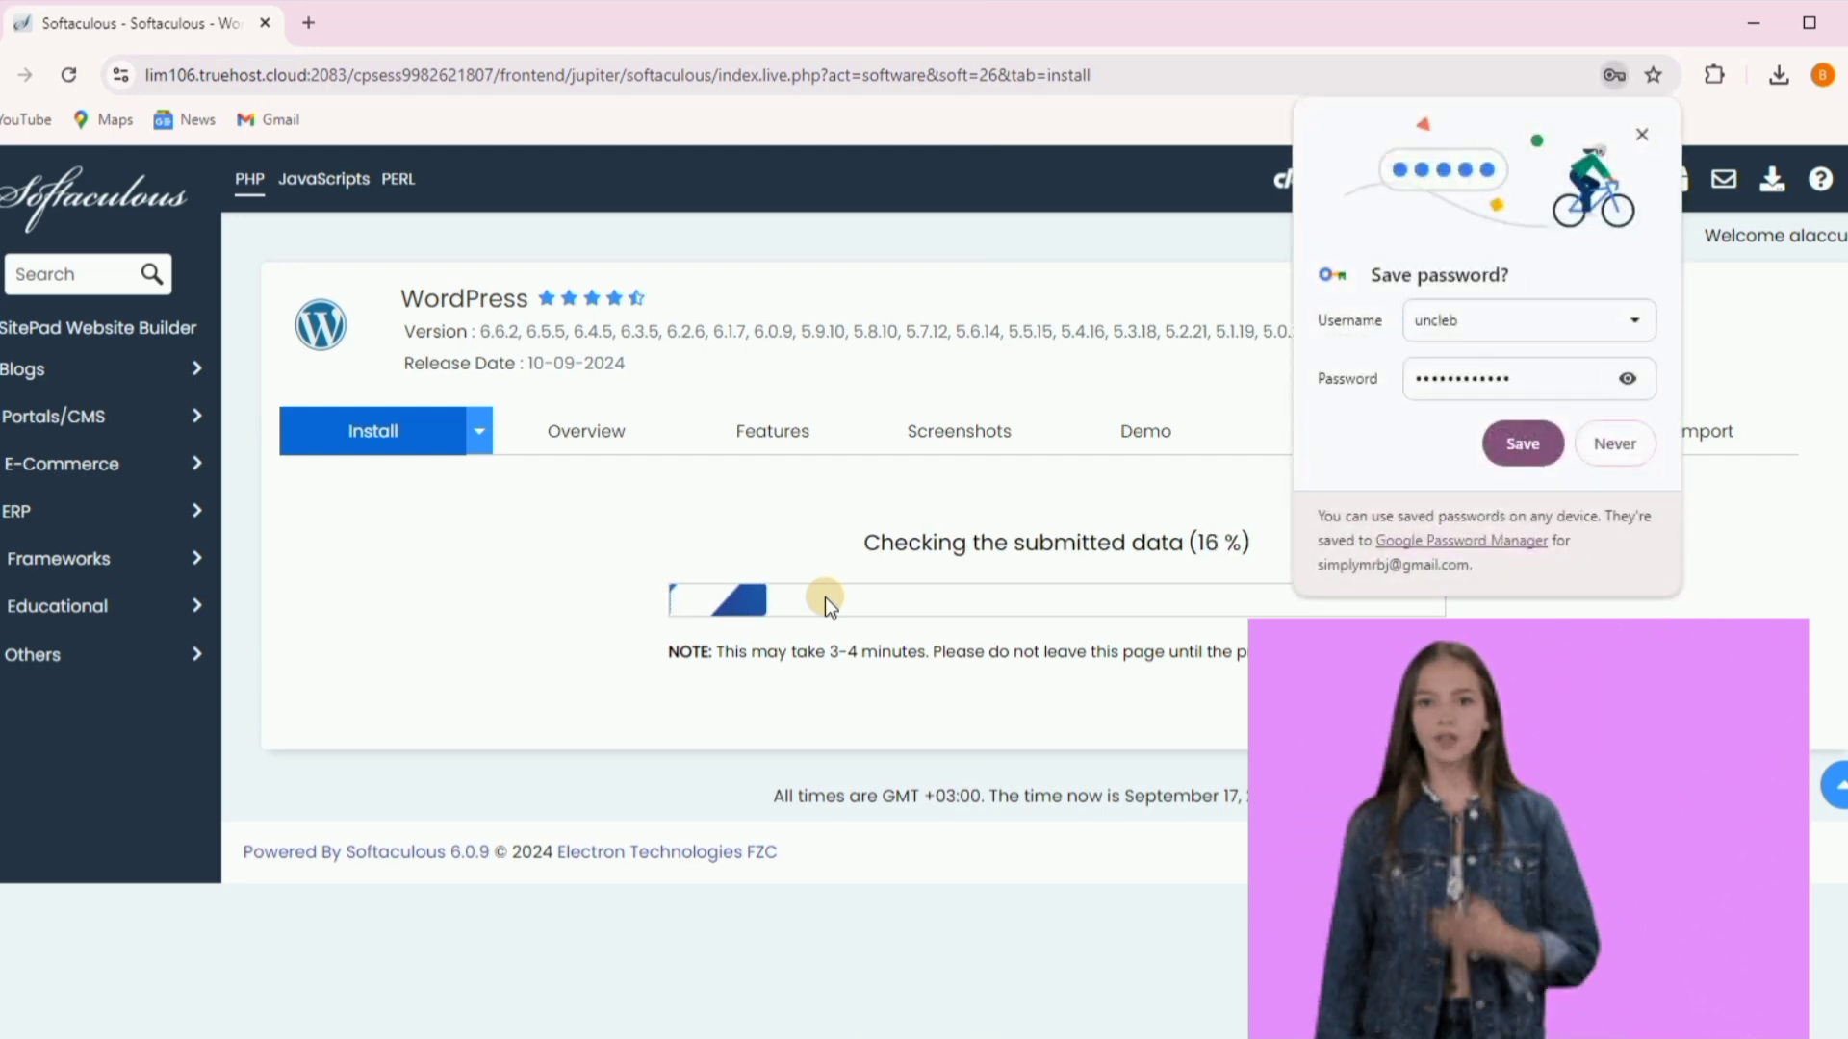
{"action": "left_click", "coordinate": [1641, 136]}
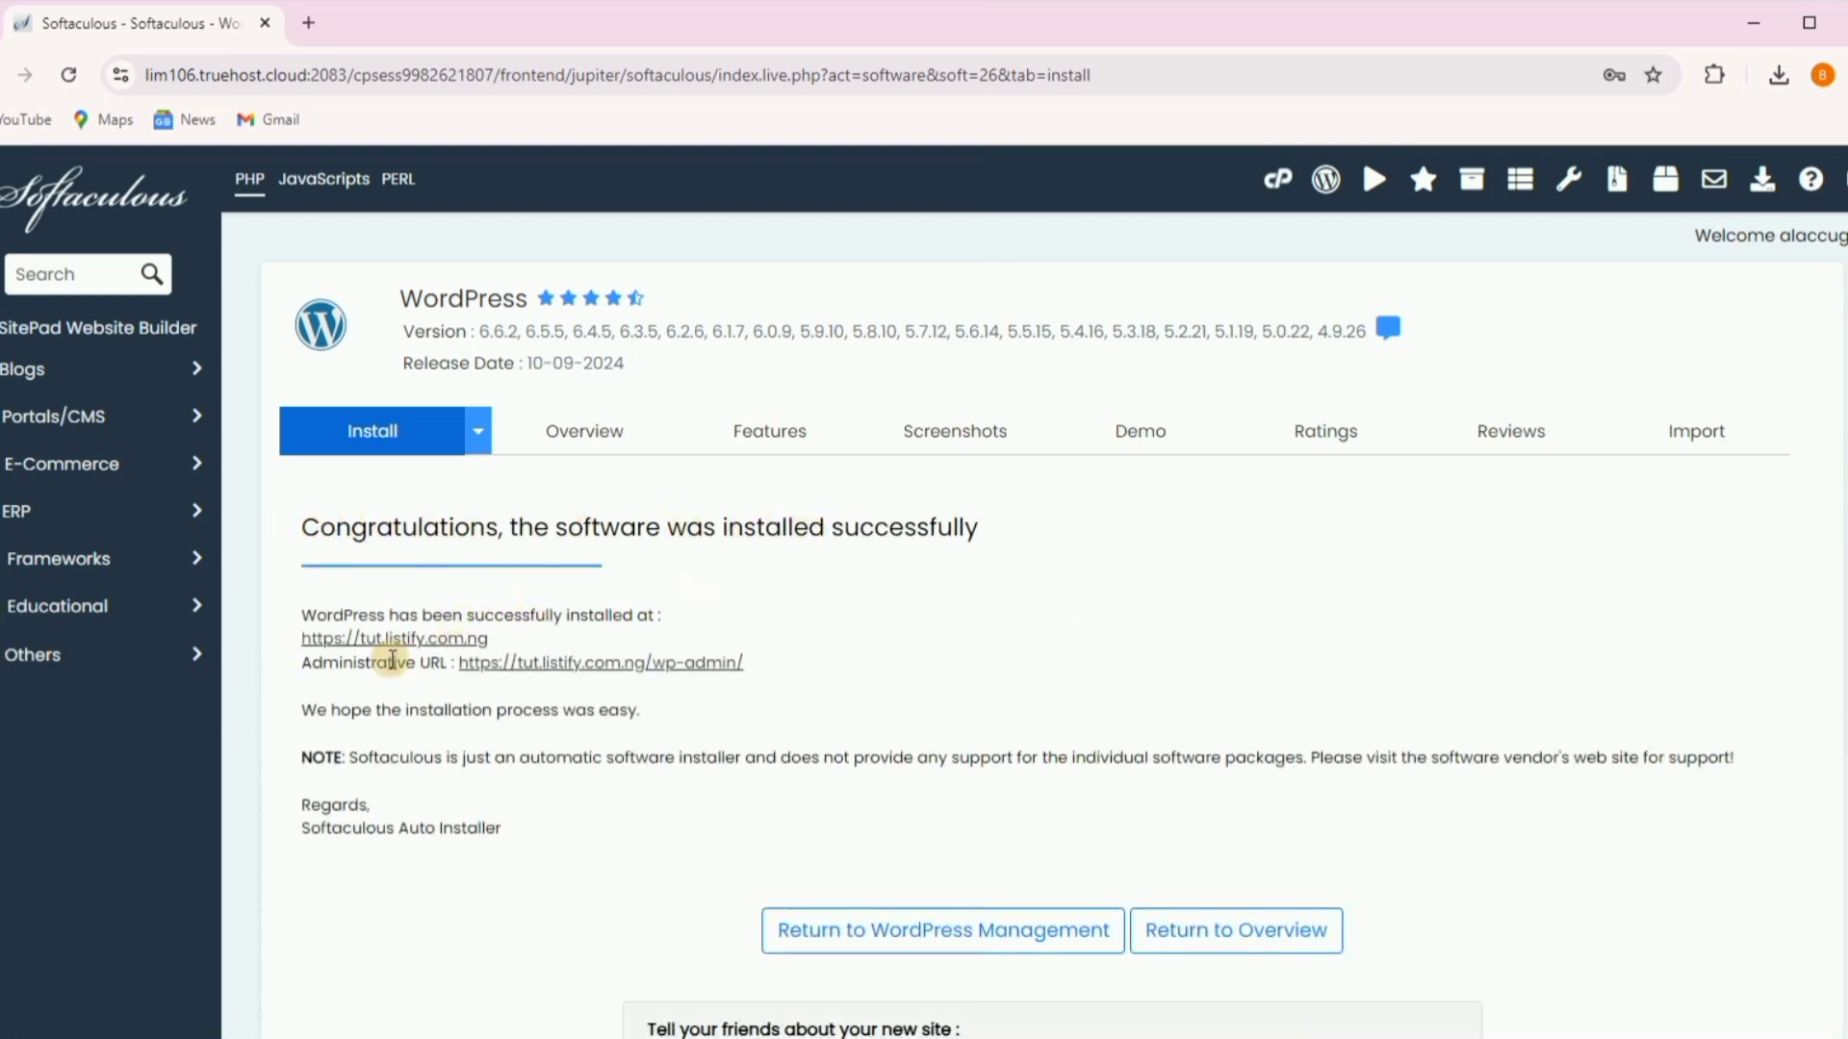
- Open the new Tutorial site at tut.listify.com.ng in a new tab and scroll its home page
{"action": "left_click", "coordinate": [374, 641]}
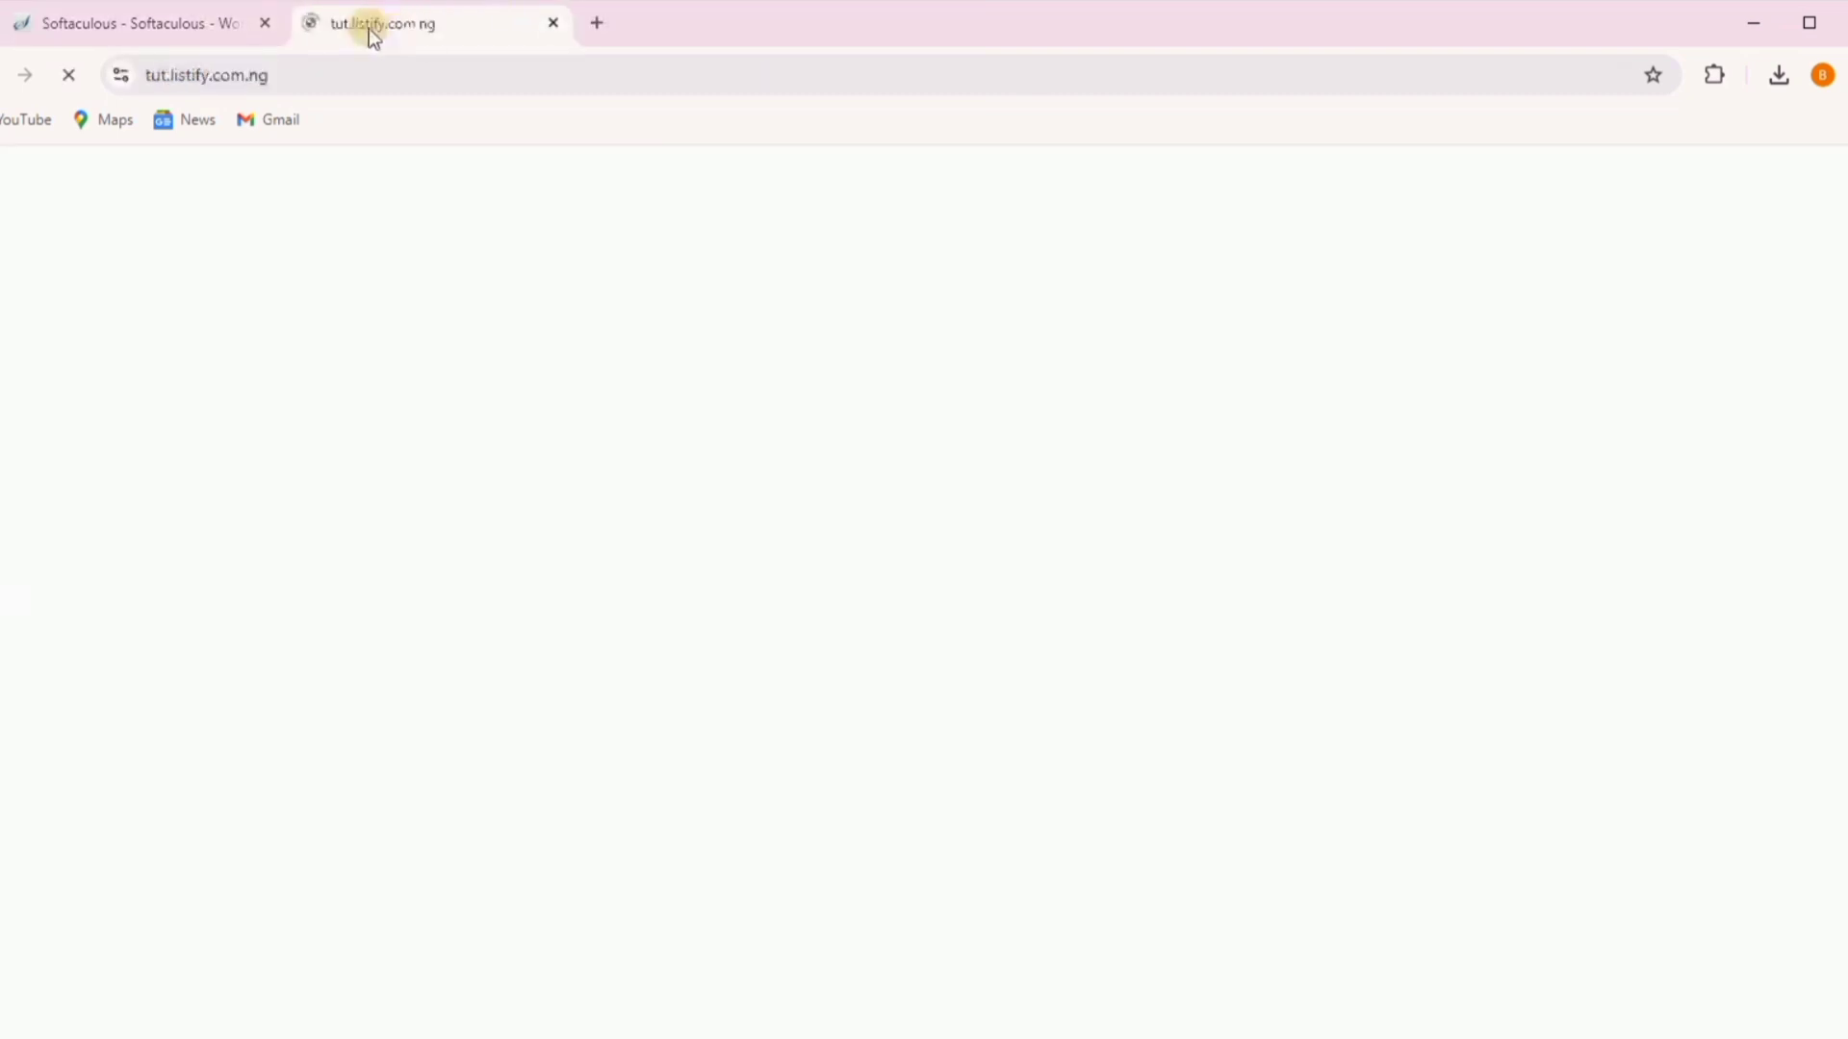
{"action": "scroll", "coordinate": [991, 454], "scroll_direction": "down", "scroll_amount": 15}
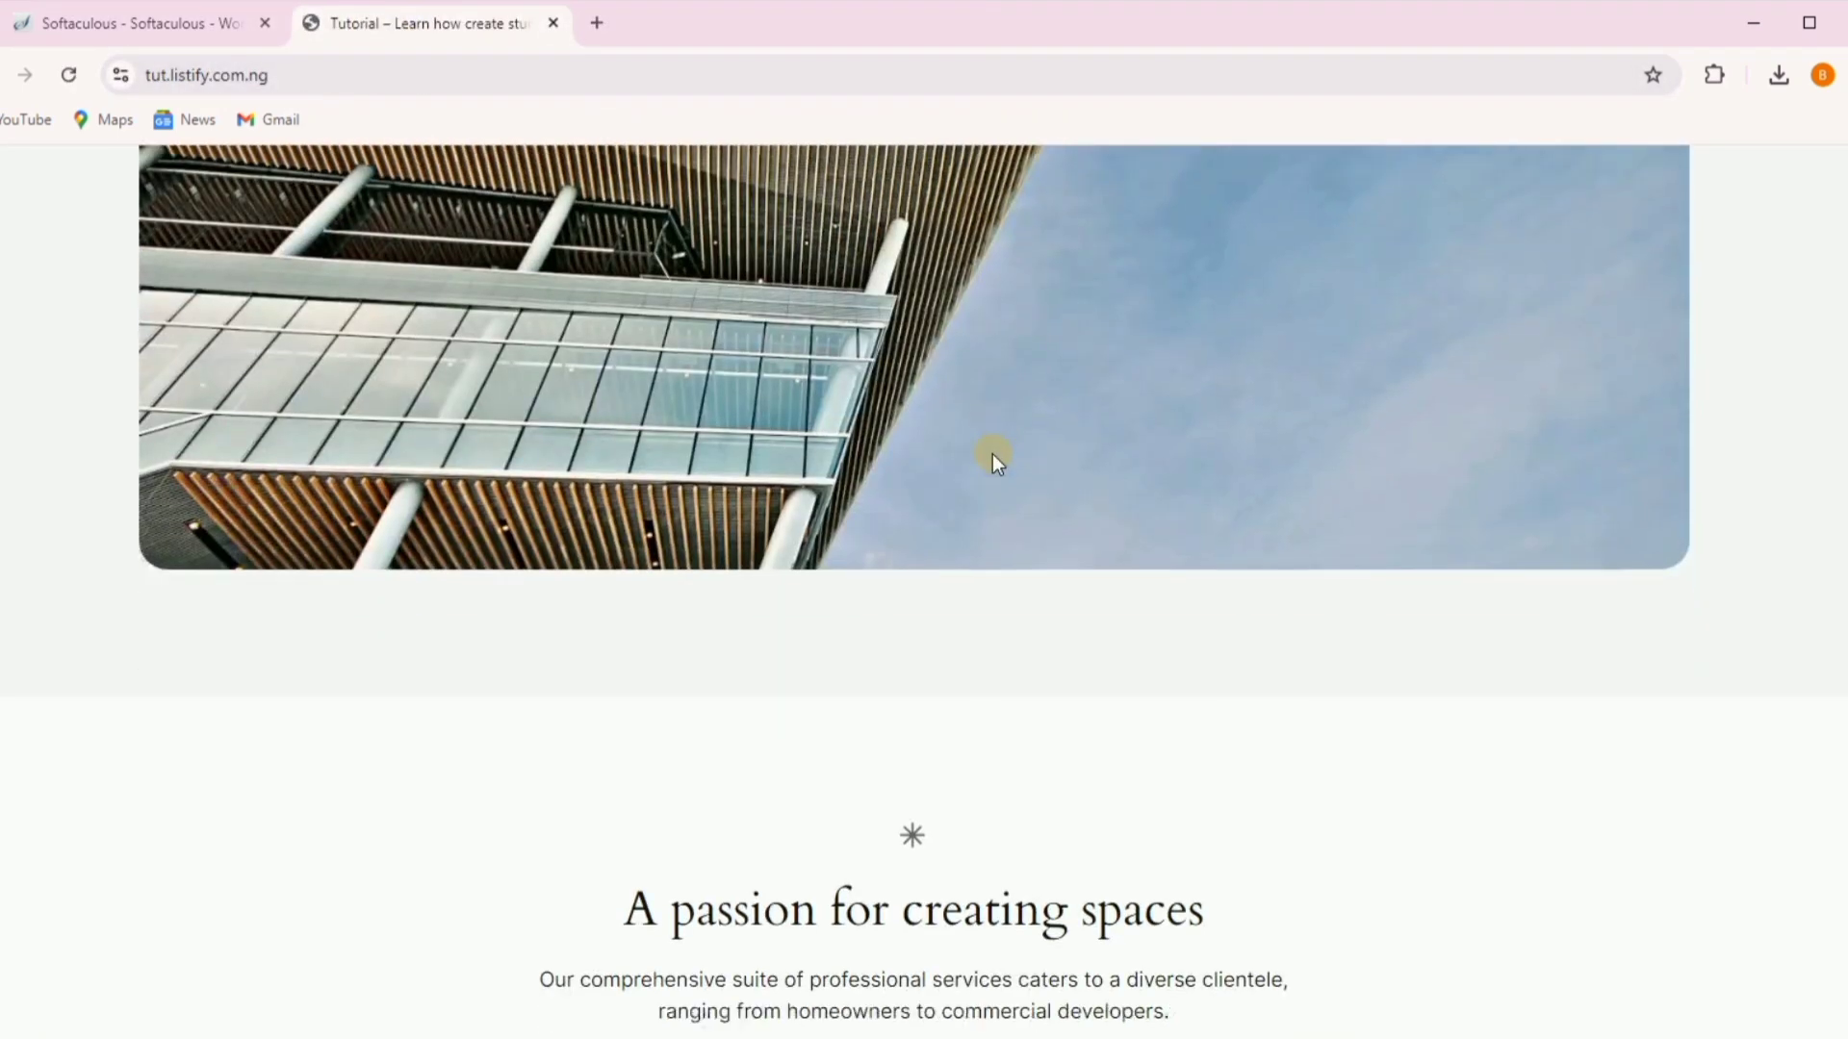
{"action": "scroll", "coordinate": [973, 413], "scroll_direction": "up", "scroll_amount": 10}
{"action": "scroll", "coordinate": [978, 395], "scroll_direction": "up", "scroll_amount": 5}
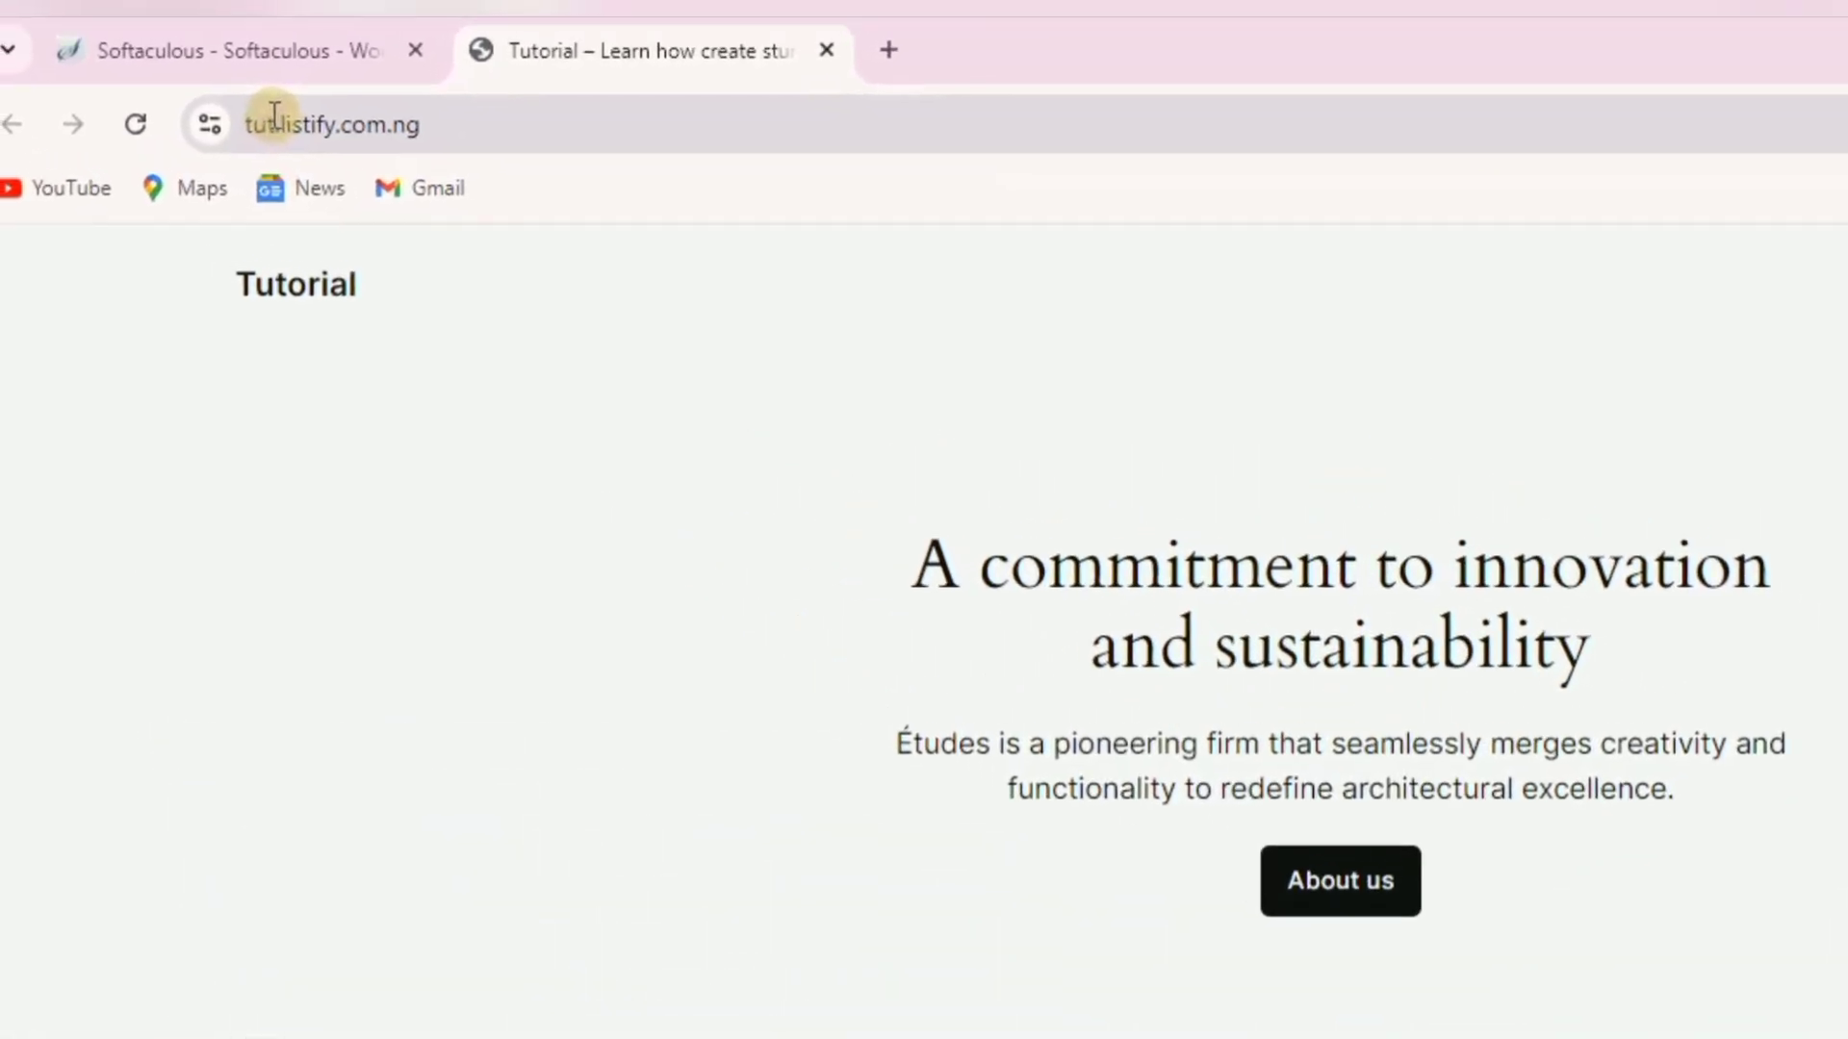
- Confirm the site's secure connection, then open the WordPress admin page from Softaculous's Administrative URL
{"action": "left_click", "coordinate": [159, 75]}
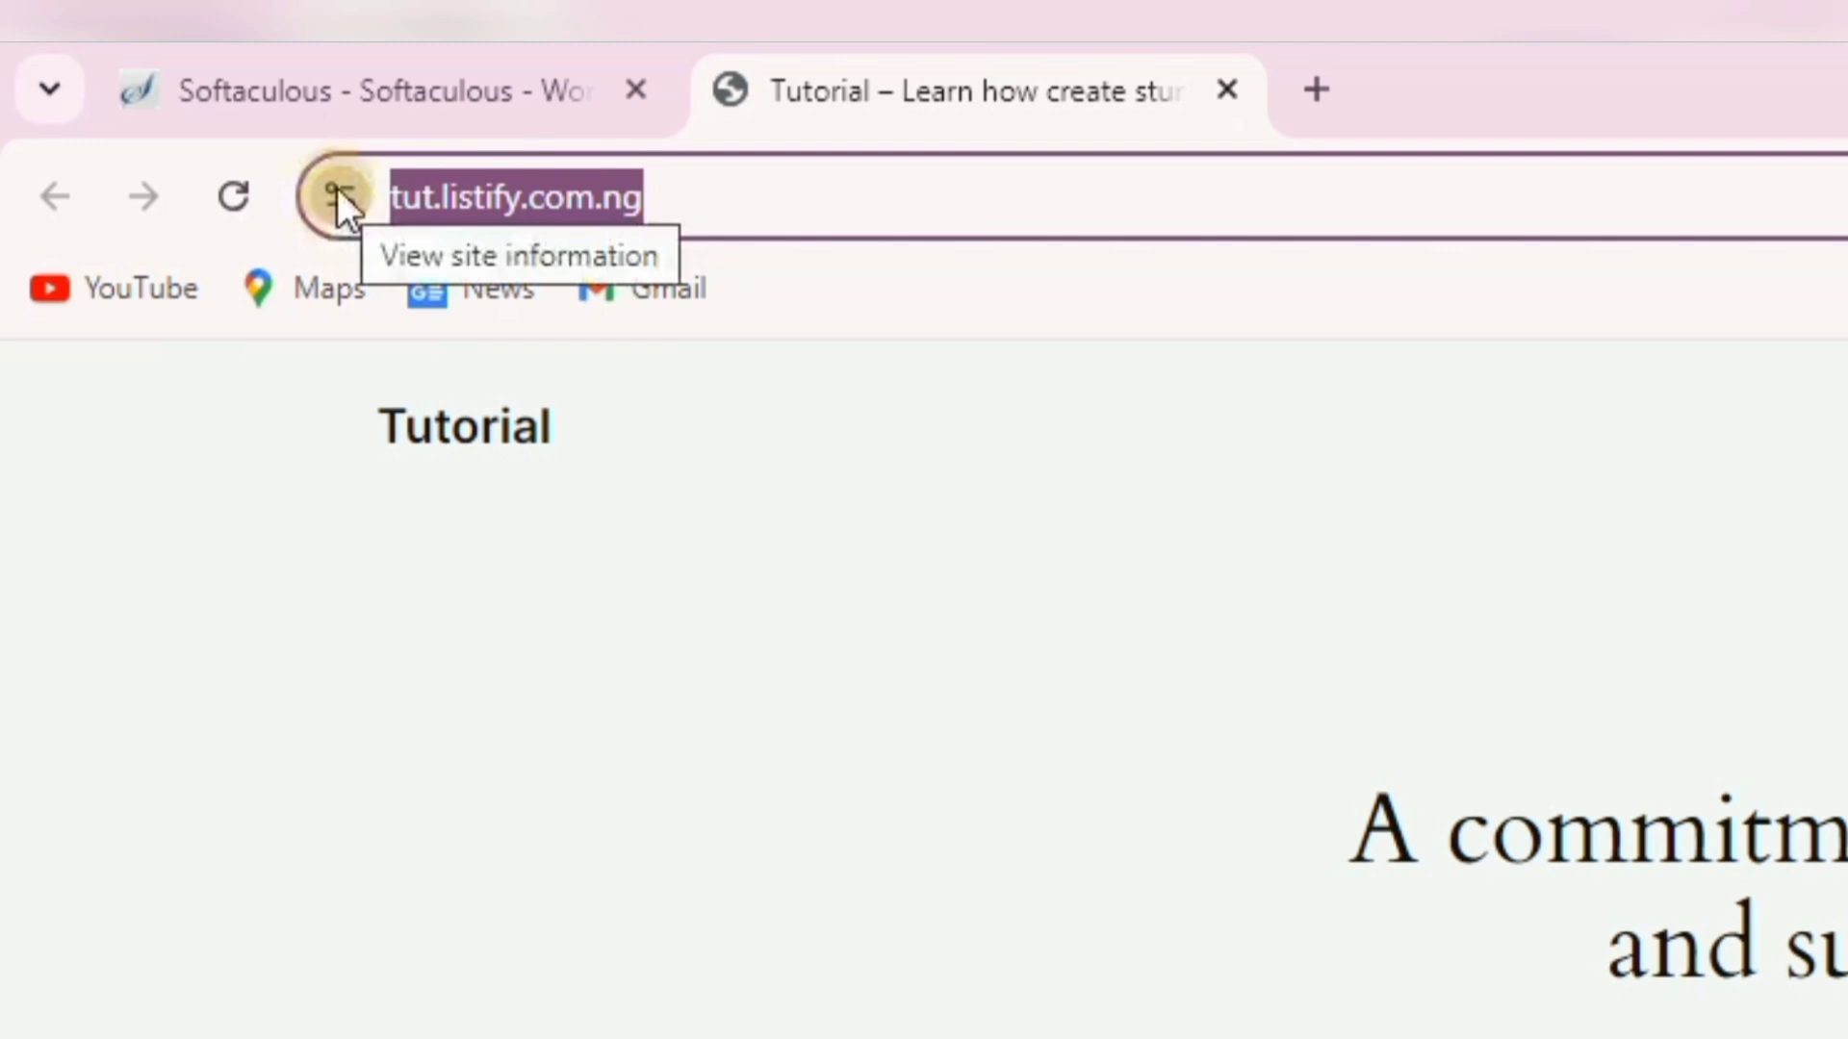
{"action": "left_click", "coordinate": [337, 193]}
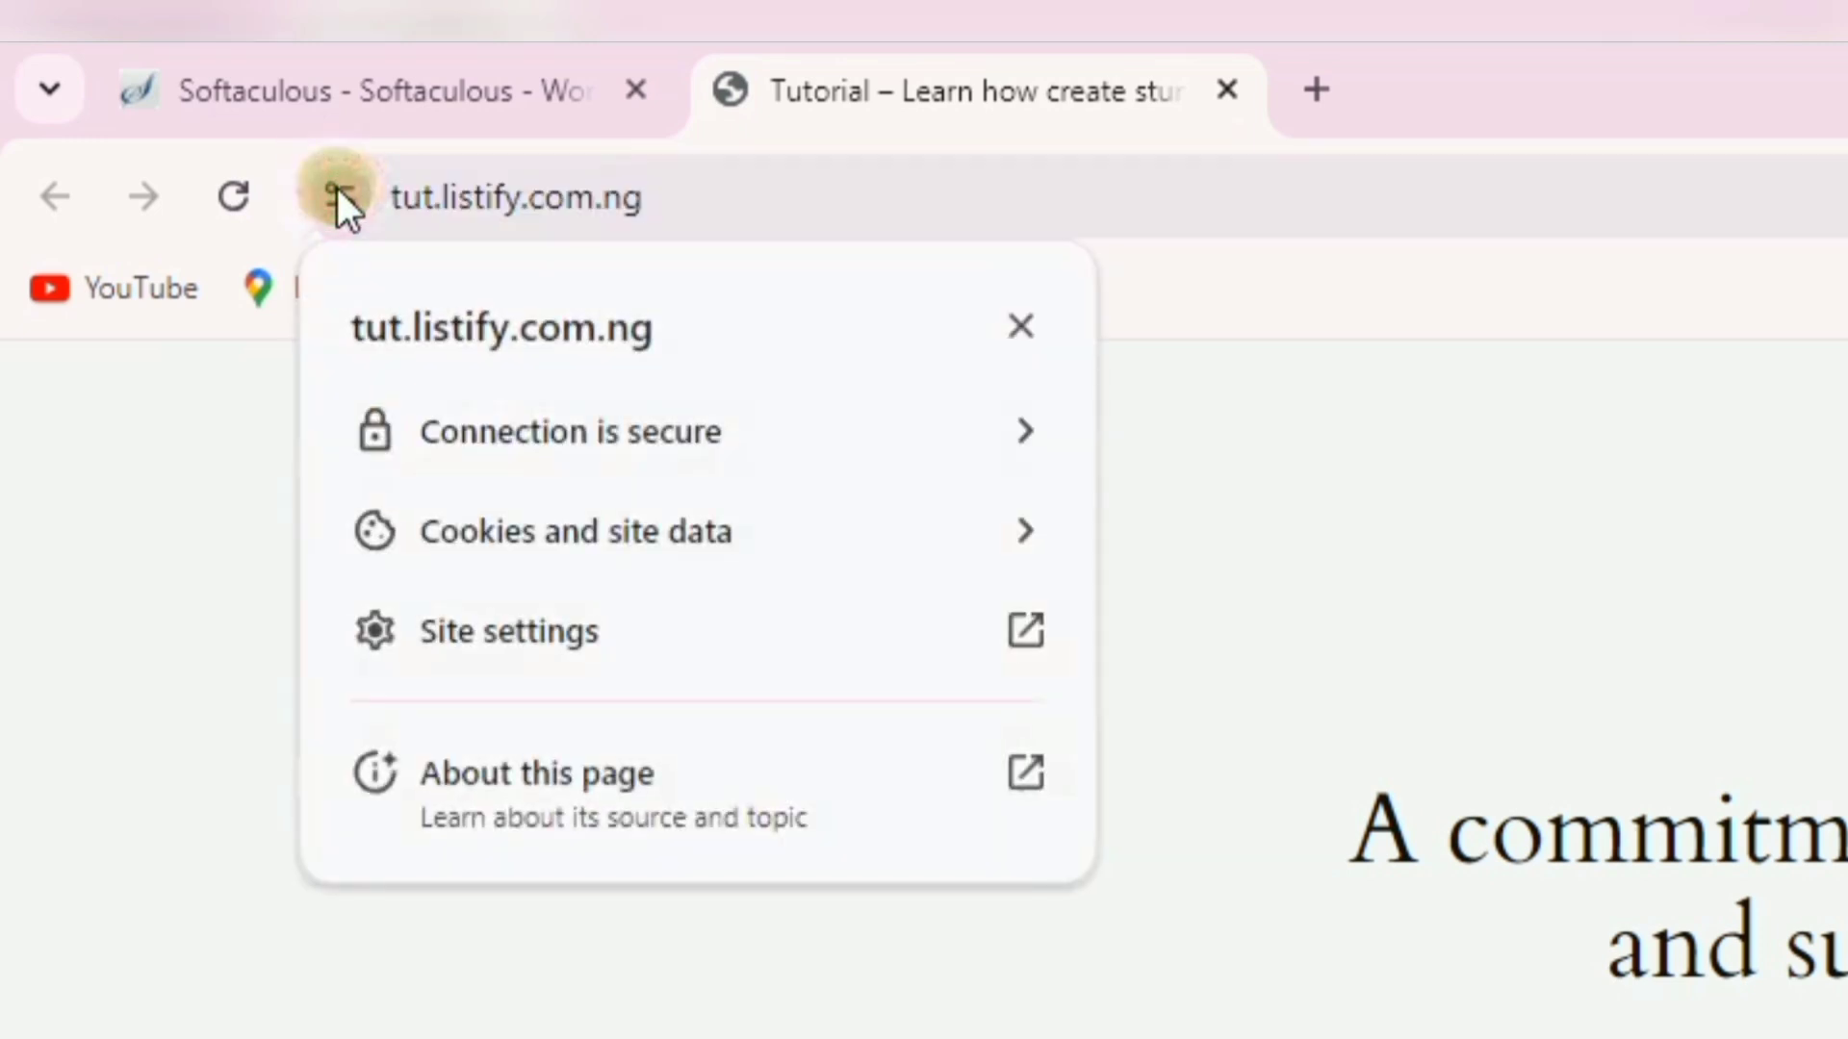
{"action": "left_click", "coordinate": [1010, 325]}
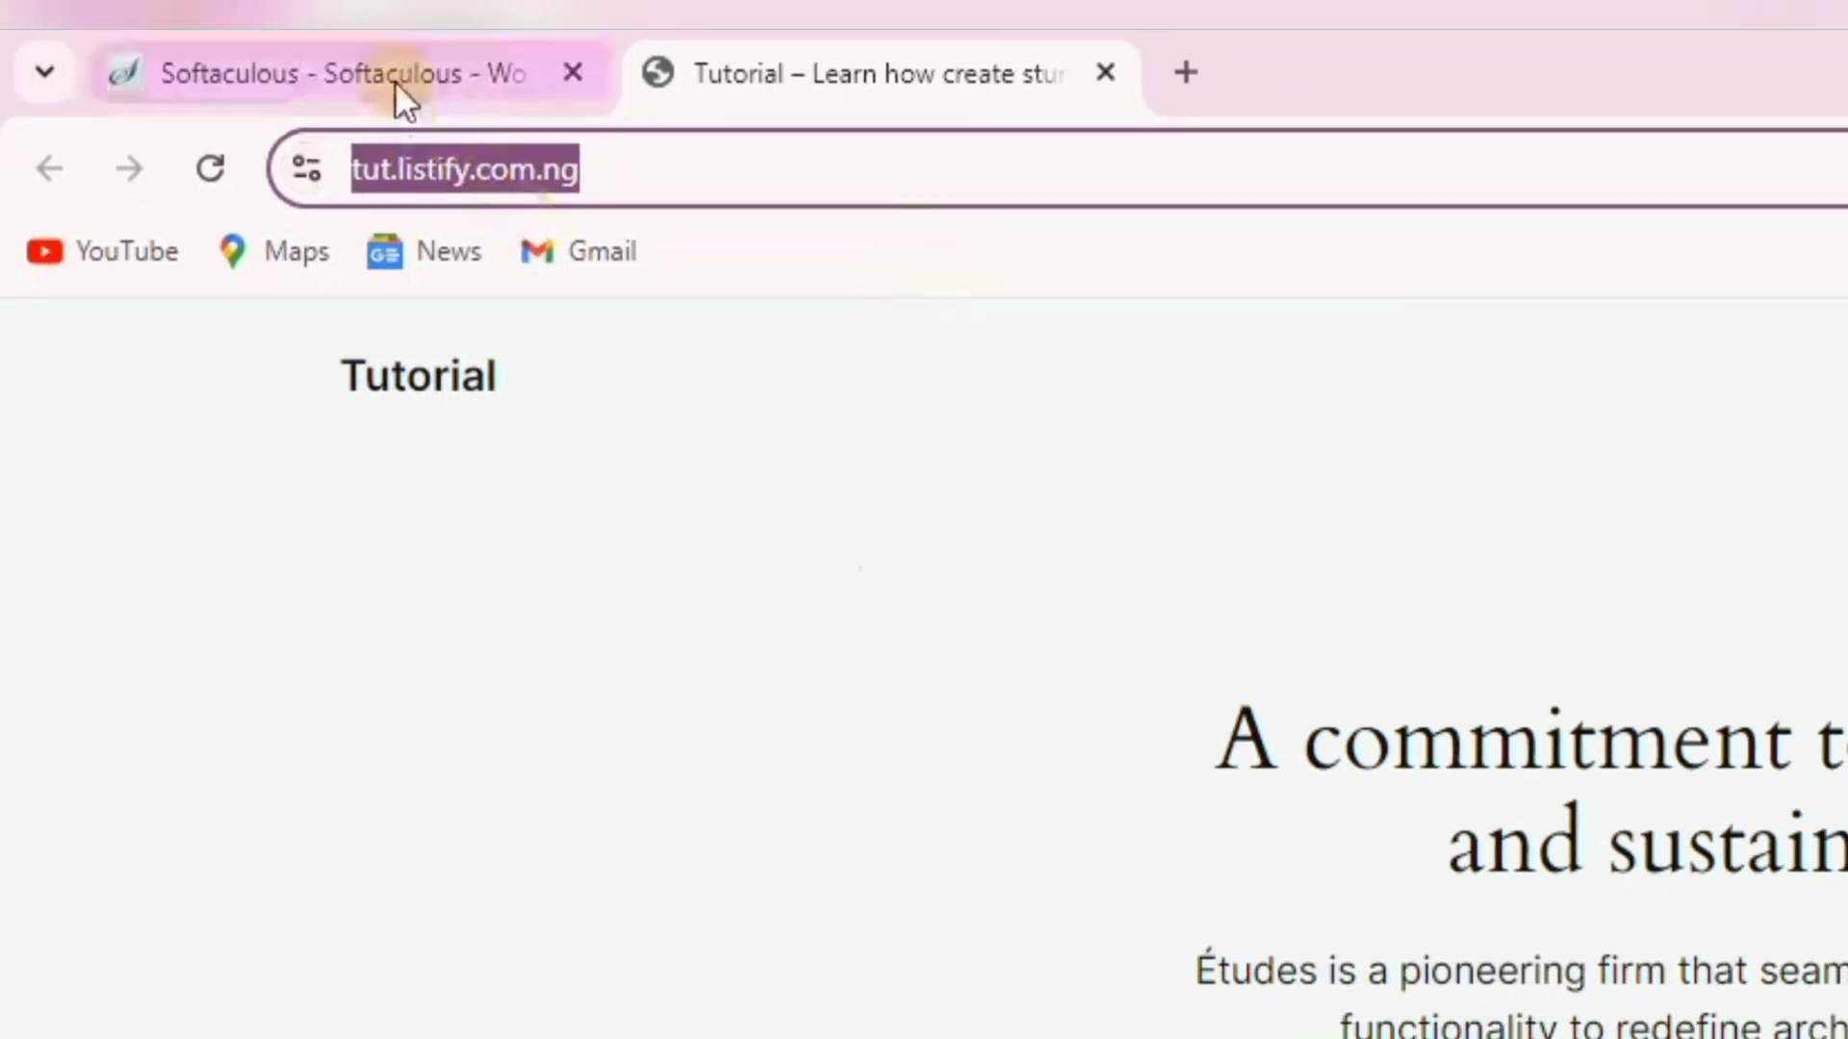
{"action": "left_click", "coordinate": [356, 56]}
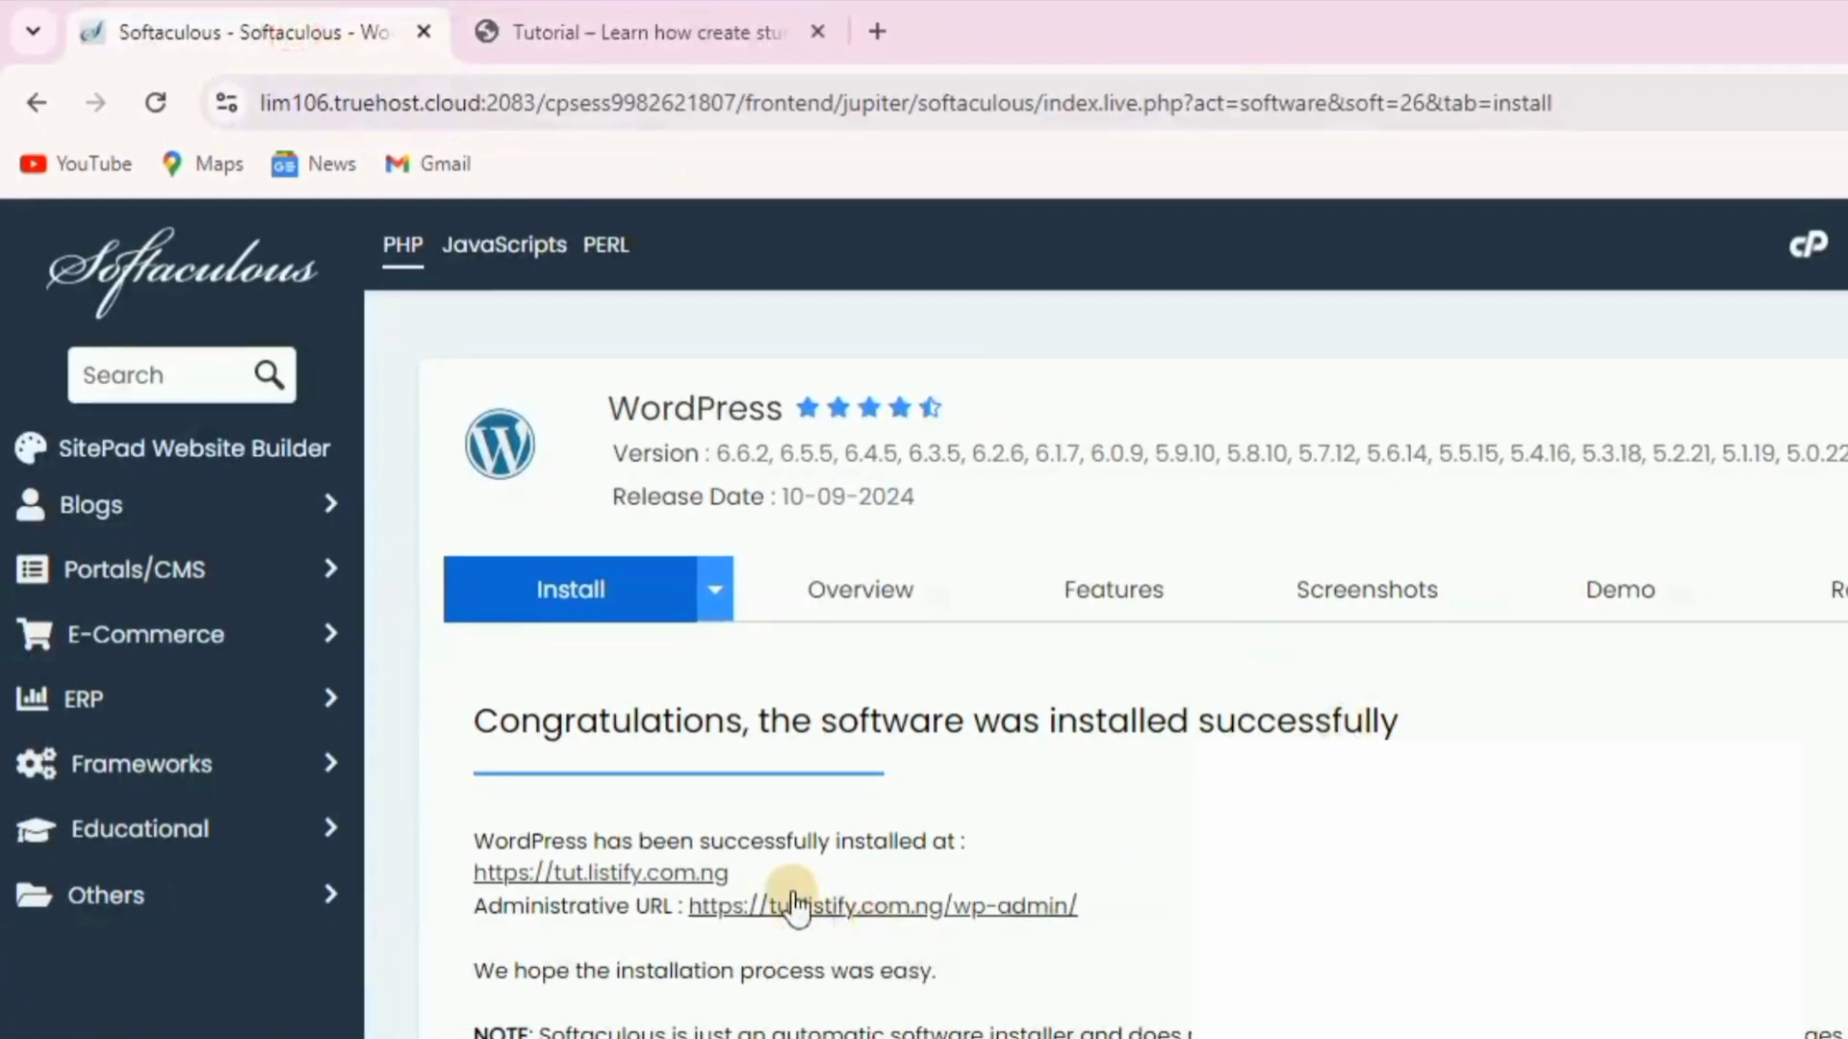
{"action": "left_click", "coordinate": [865, 904]}
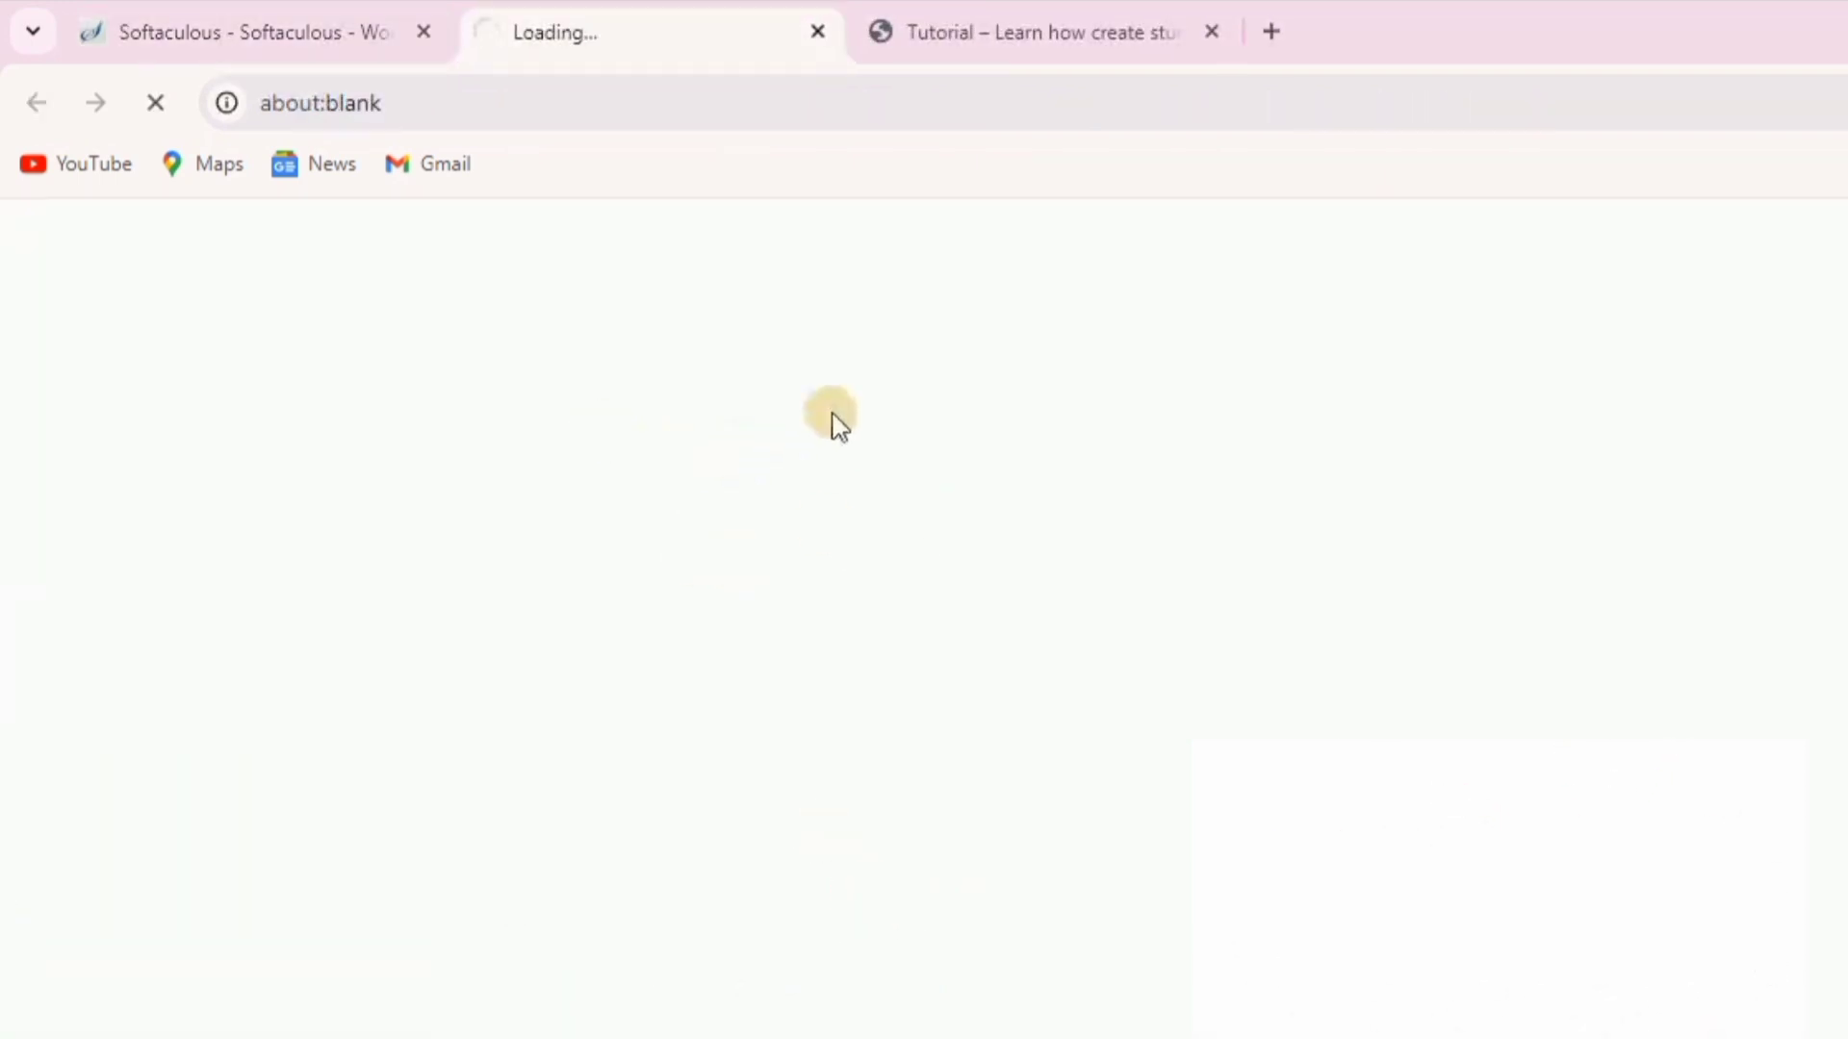